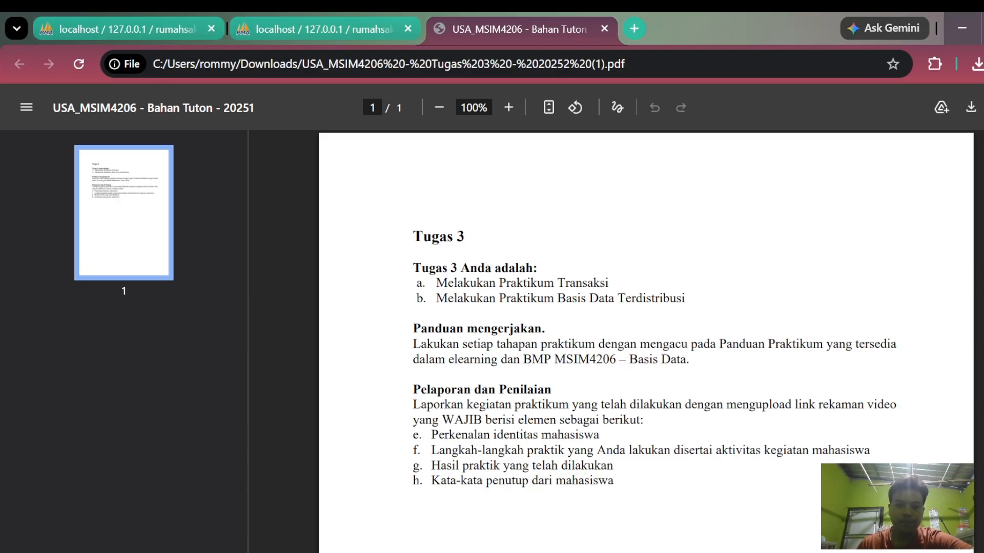
# - Browse the records of the dokter and pasien tables in the rumahsakit_db database
pyautogui.click(131, 15)
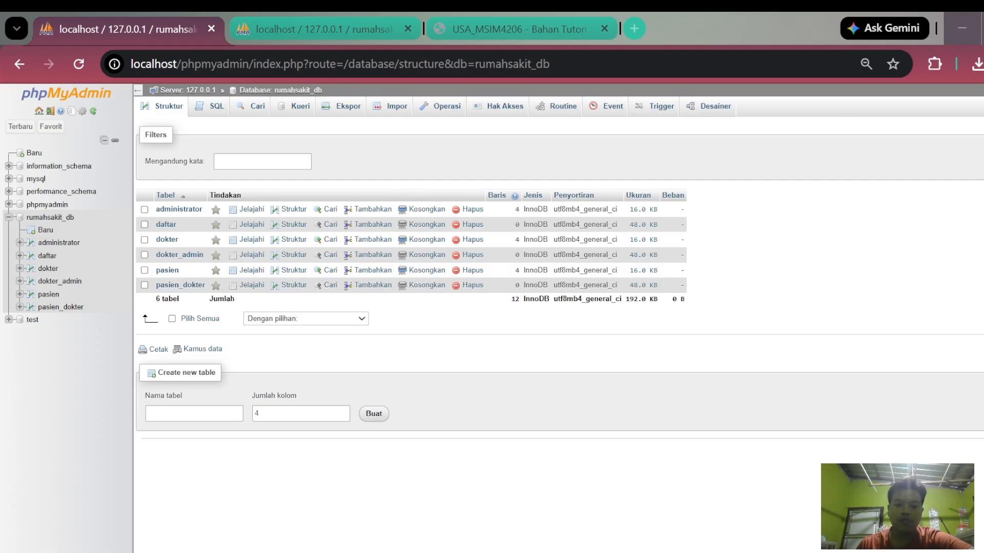
pyautogui.click(48, 269)
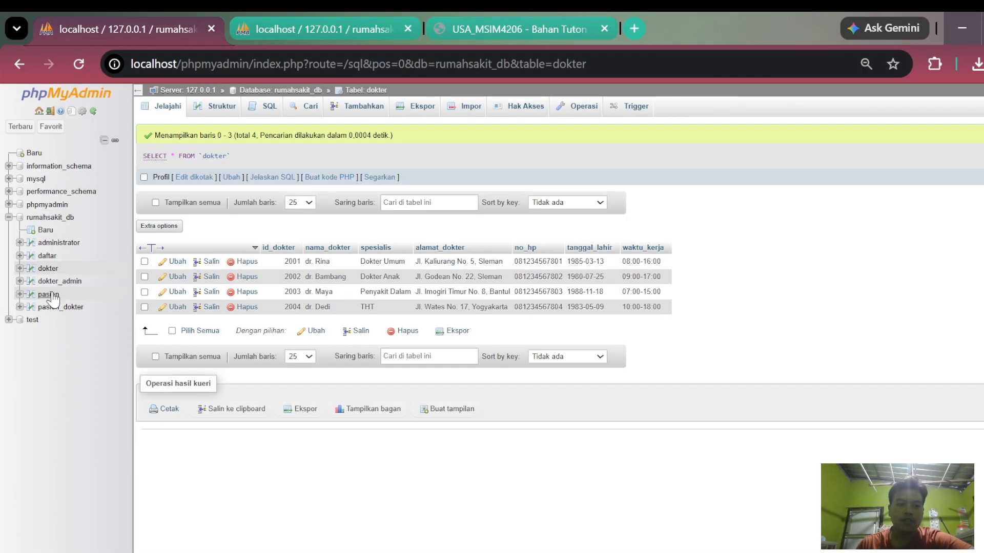
pyautogui.click(50, 295)
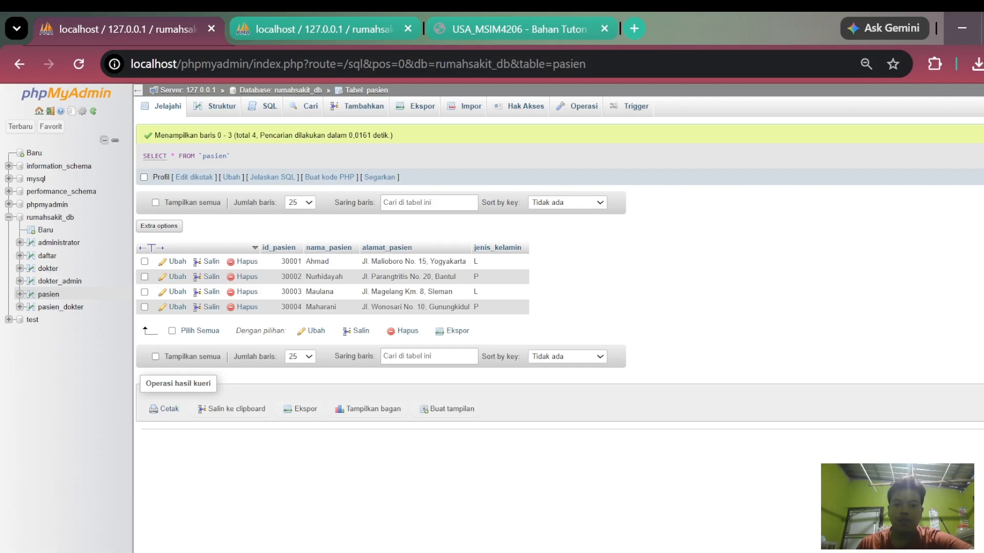
pyautogui.click(689, 552)
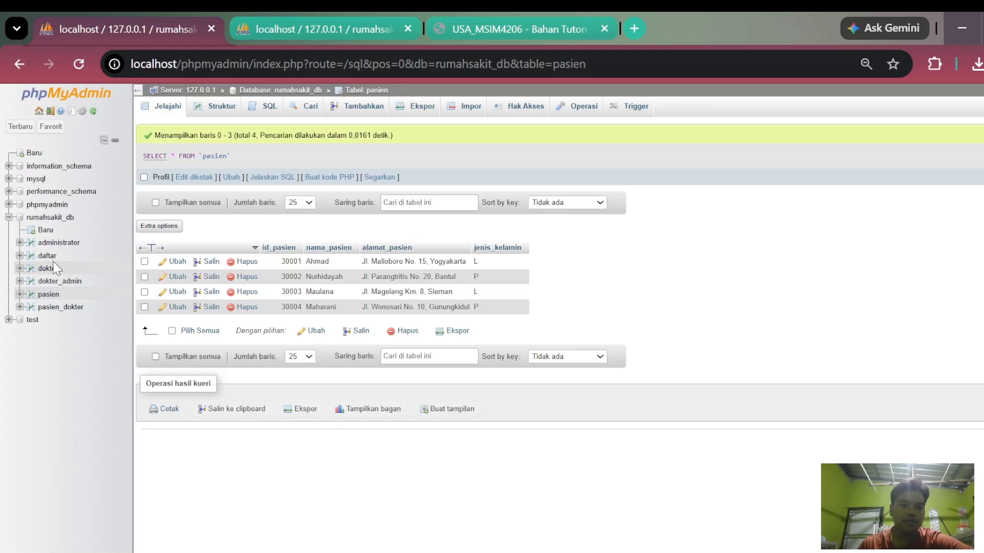
# - Start a new procedure named transaksi1 among the routines of the rumahsakit_db database
pyautogui.click(56, 218)
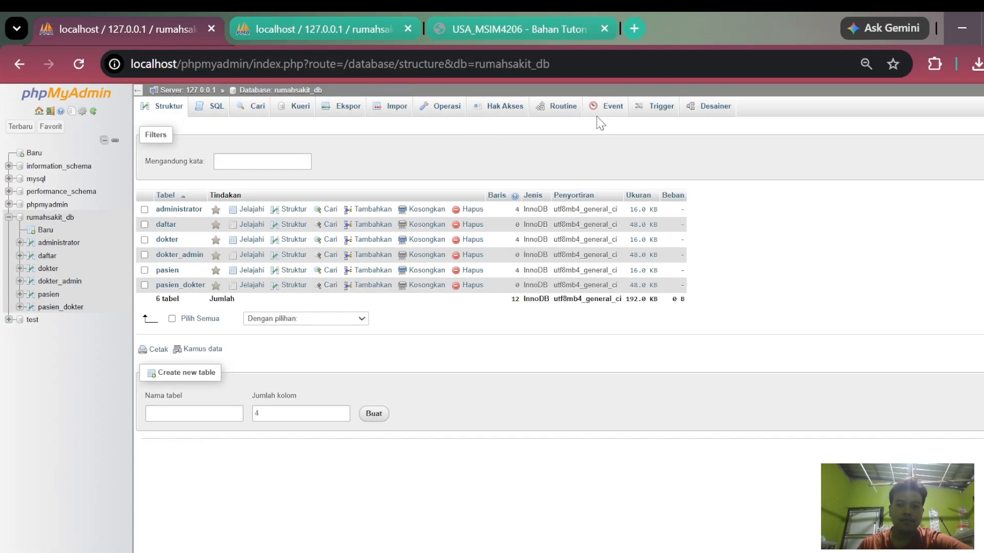
pyautogui.click(556, 109)
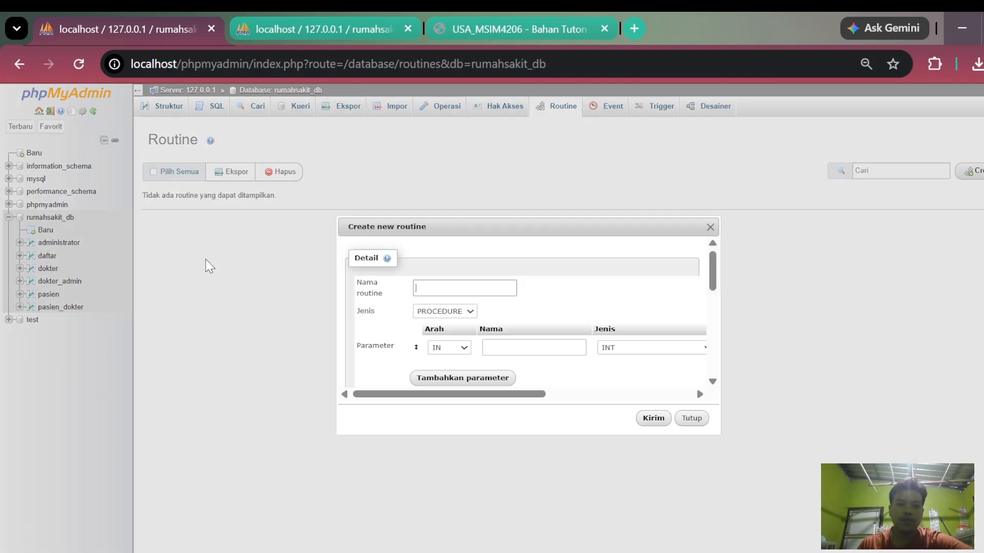
pyautogui.click(434, 288)
pyautogui.write('transaksi1')
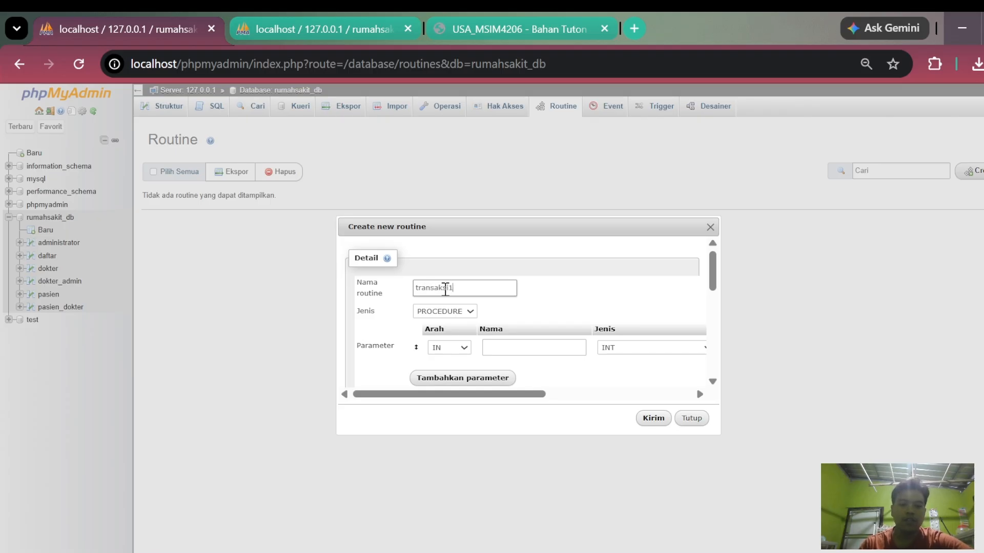
pyautogui.scroll(-6, 484, 312)
pyautogui.scroll(4, 469, 381)
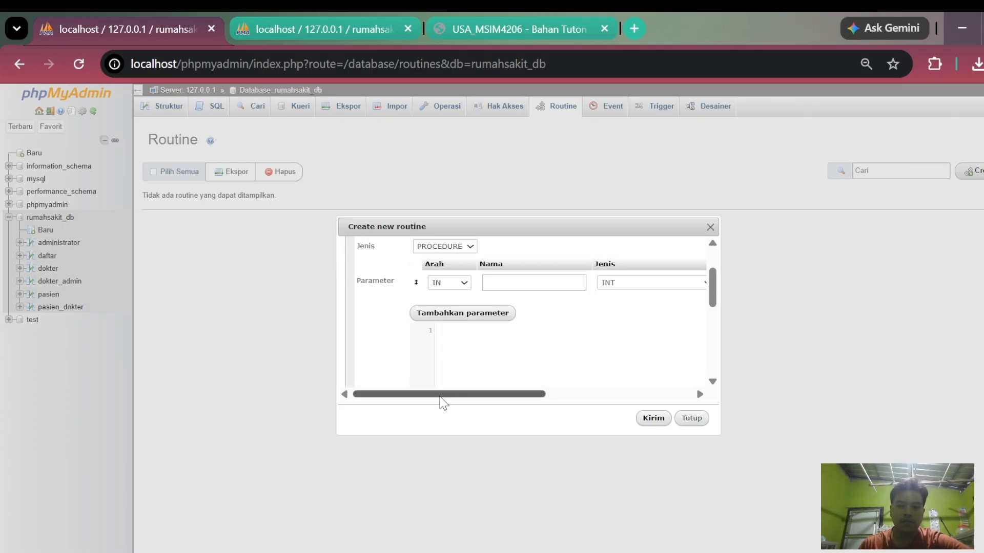
# - Review the parameter settings of the new routine and add a second parameter row
pyautogui.moveTo(439, 394); pyautogui.dragTo(589, 394)
pyautogui.scroll(1, 564, 348)
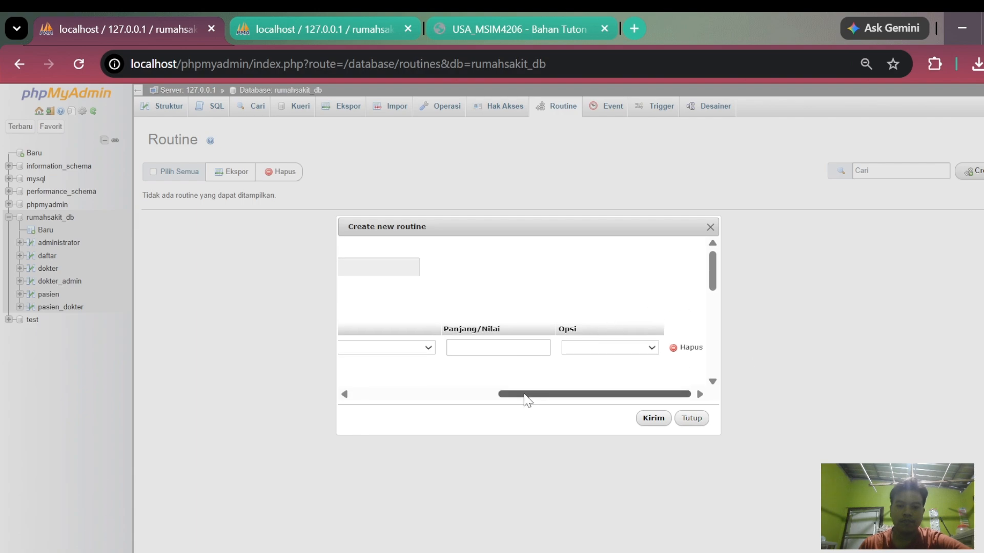
pyautogui.moveTo(527, 394); pyautogui.dragTo(362, 394)
pyautogui.scroll(-1, 471, 335)
pyautogui.scroll(-1, 471, 336)
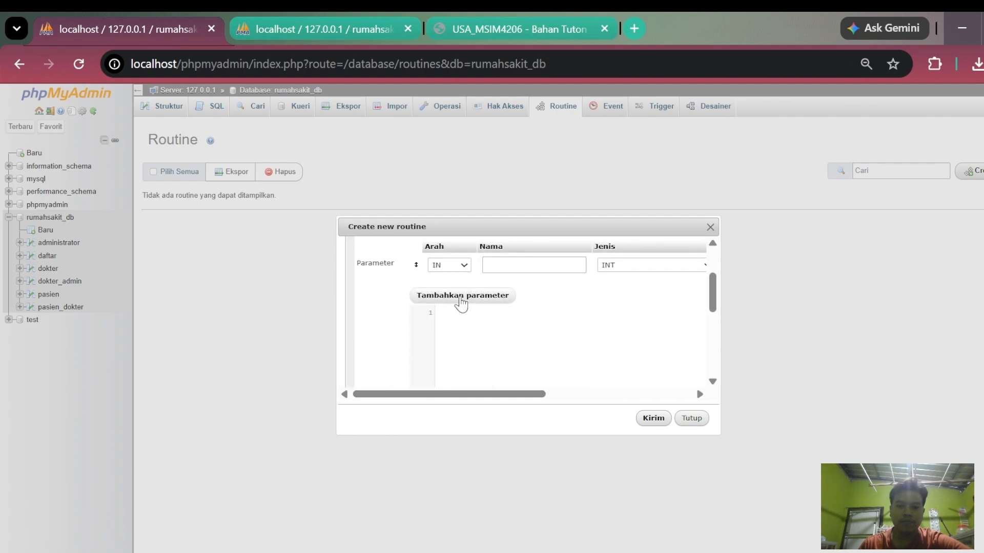
pyautogui.click(462, 297)
pyautogui.scroll(-3, 480, 333)
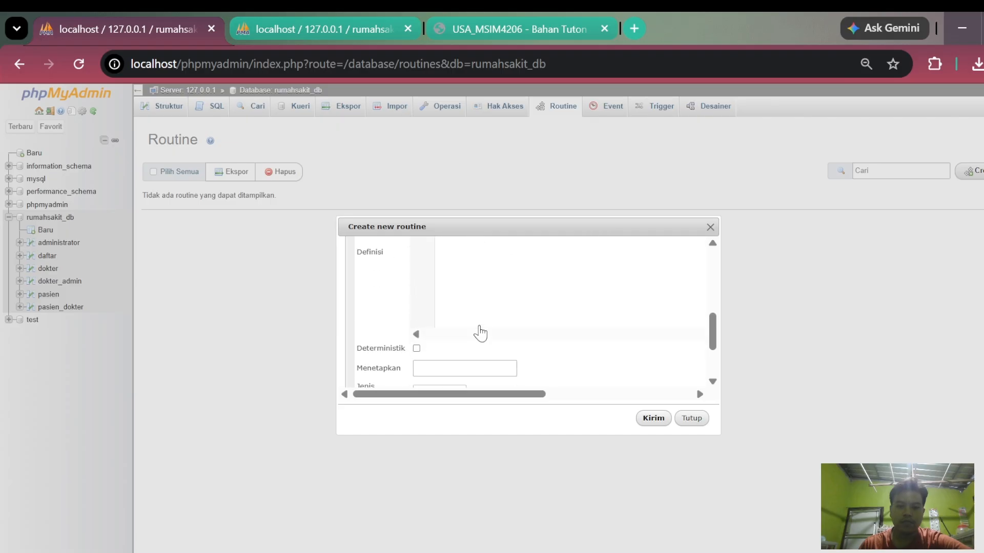
pyautogui.scroll(2, 480, 333)
# - Paste a definition that starts a transaction, inserts a patient with id_pasien 5 and selects all pasien rows, and try to submit the routine
pyautogui.click(472, 325)
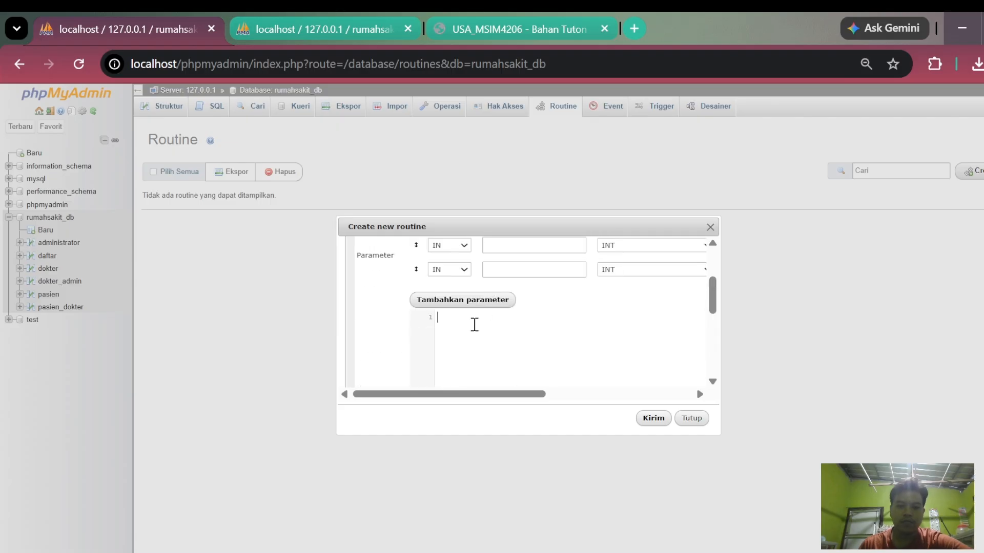
pyautogui.hotkey('ctrl', 'v')
pyautogui.scroll(-2, 524, 332)
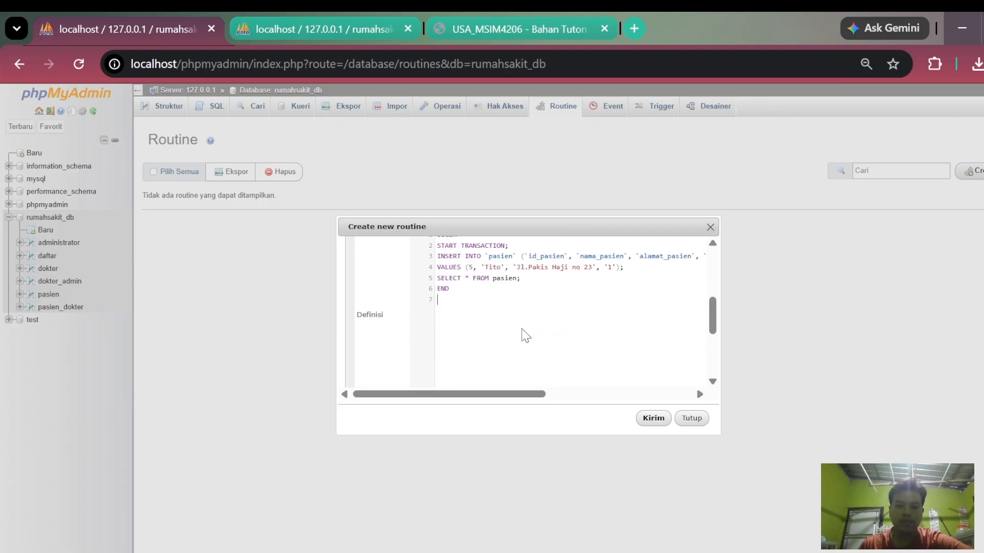
pyautogui.scroll(2, 522, 333)
pyautogui.scroll(-2, 415, 335)
pyautogui.click(658, 425)
pyautogui.click(671, 168)
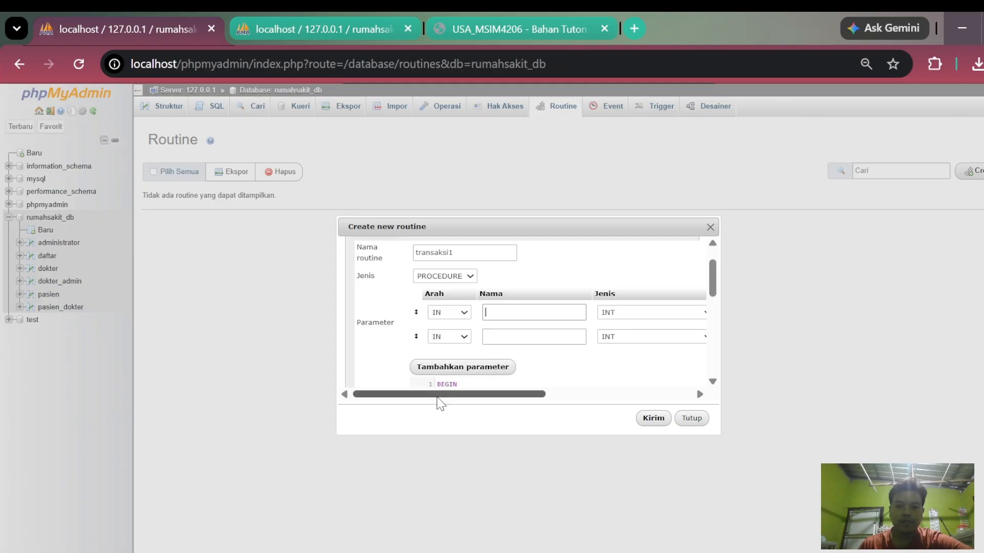
# - Remove both empty parameter rows and create the transaksi1 procedure
pyautogui.moveTo(439, 395); pyautogui.dragTo(637, 340)
pyautogui.click(688, 314)
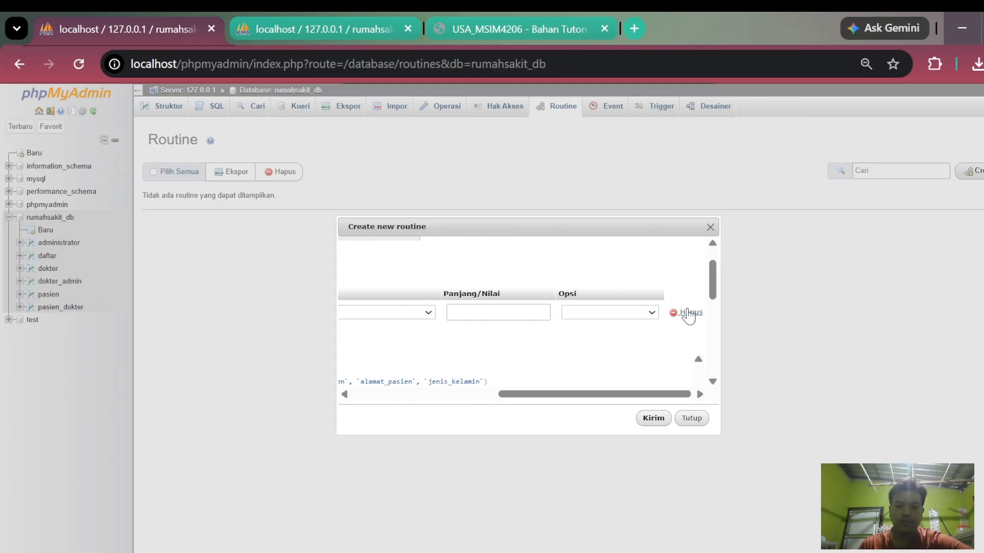
pyautogui.click(688, 314)
pyautogui.scroll(-5, 545, 338)
pyautogui.scroll(3, 560, 339)
pyautogui.scroll(3, 563, 343)
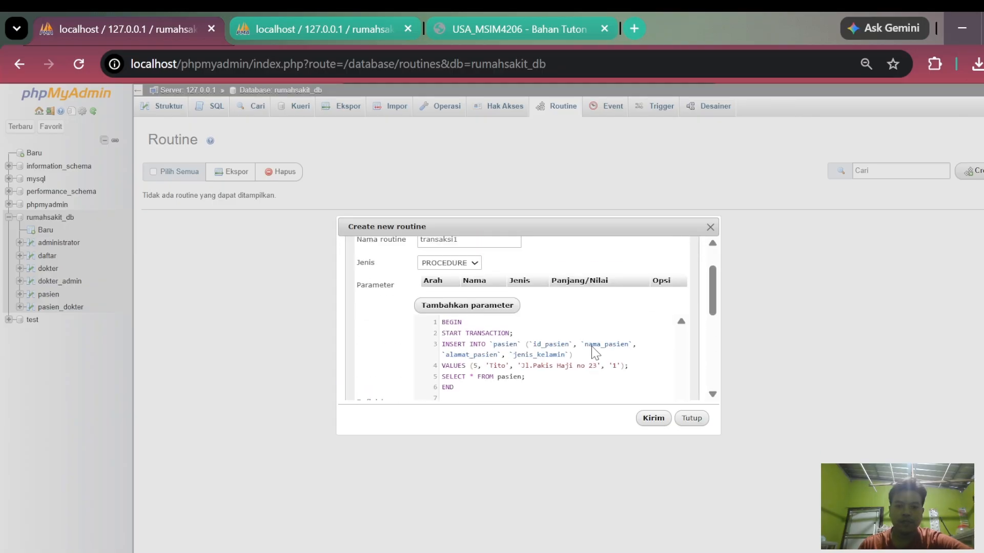
pyautogui.click(653, 418)
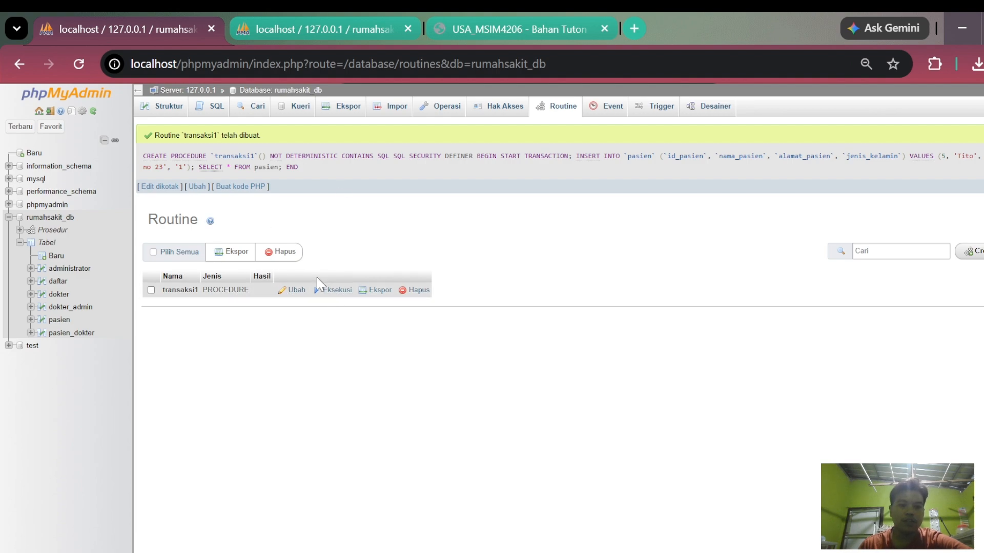
# - Execute the SQL statement CALL transaksi1 on the rumahsakit_db database
pyautogui.click(212, 117)
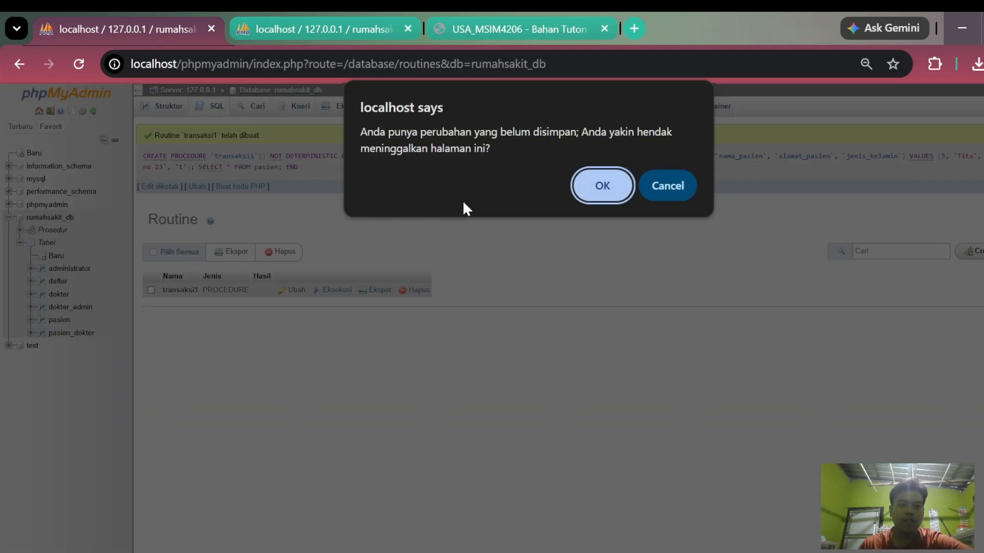
pyautogui.click(612, 191)
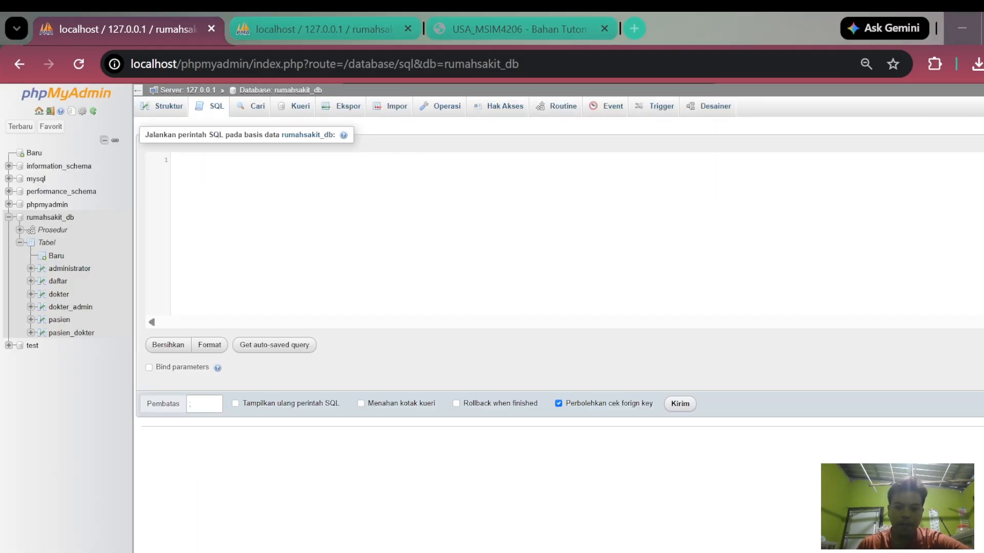
pyautogui.write('call')
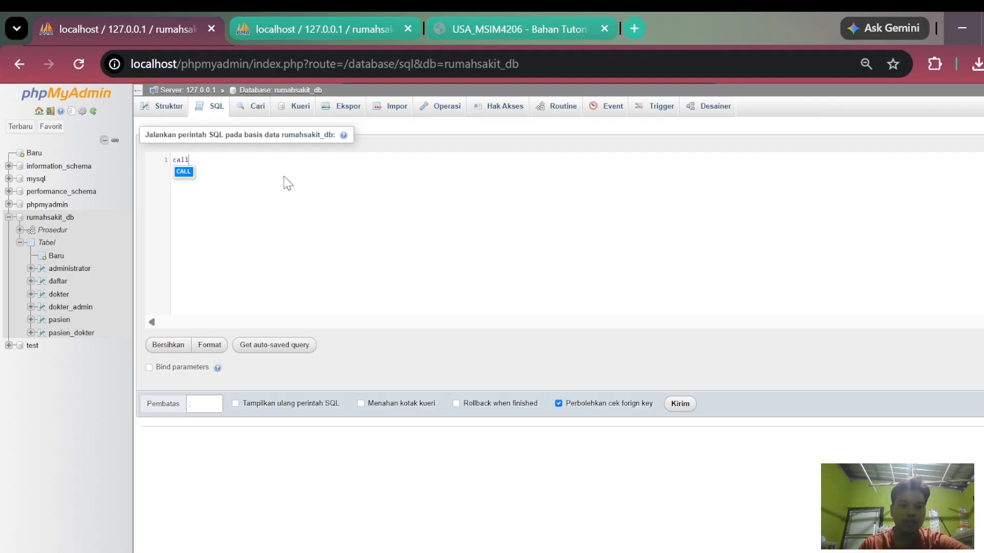
pyautogui.press('Return')
pyautogui.write('tra')
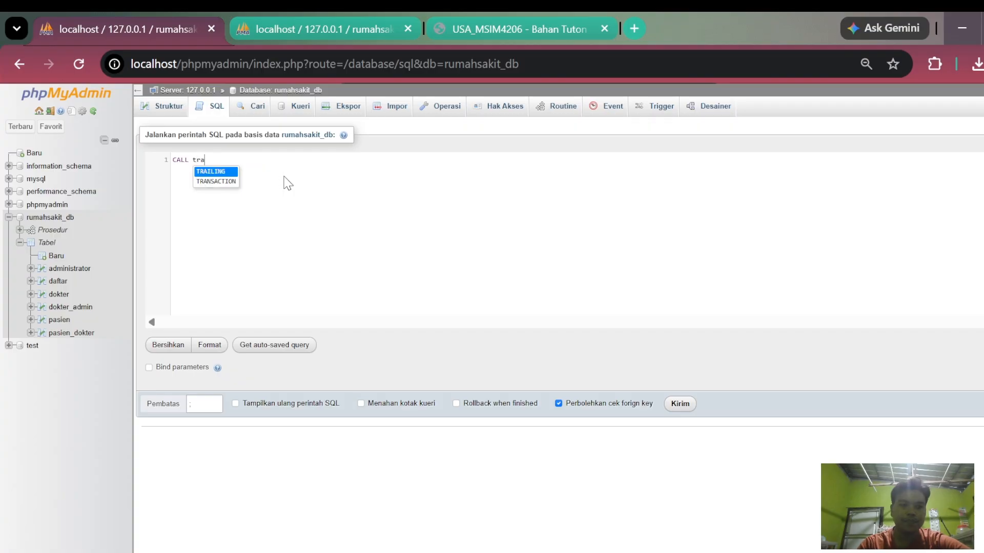
pyautogui.write('nsaksi1')
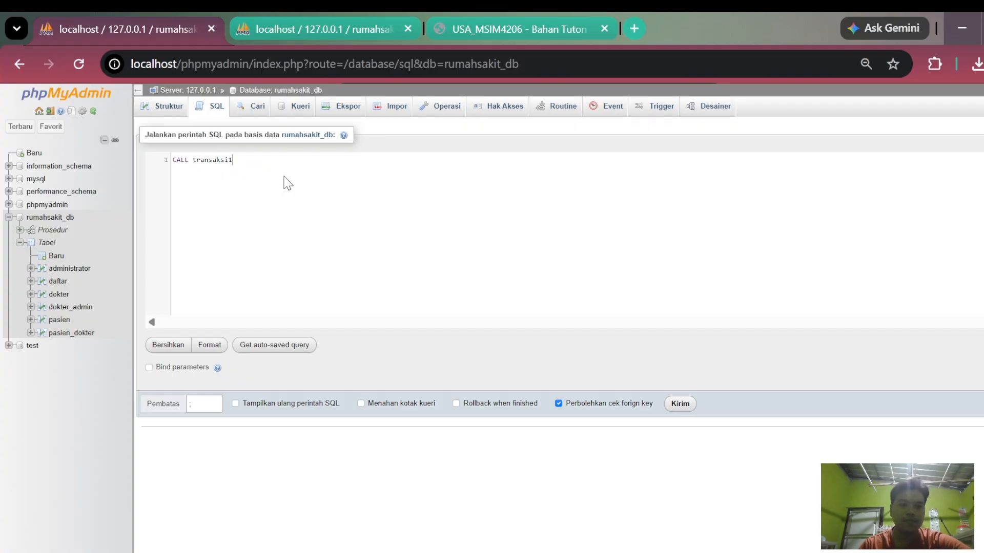
pyautogui.click(680, 403)
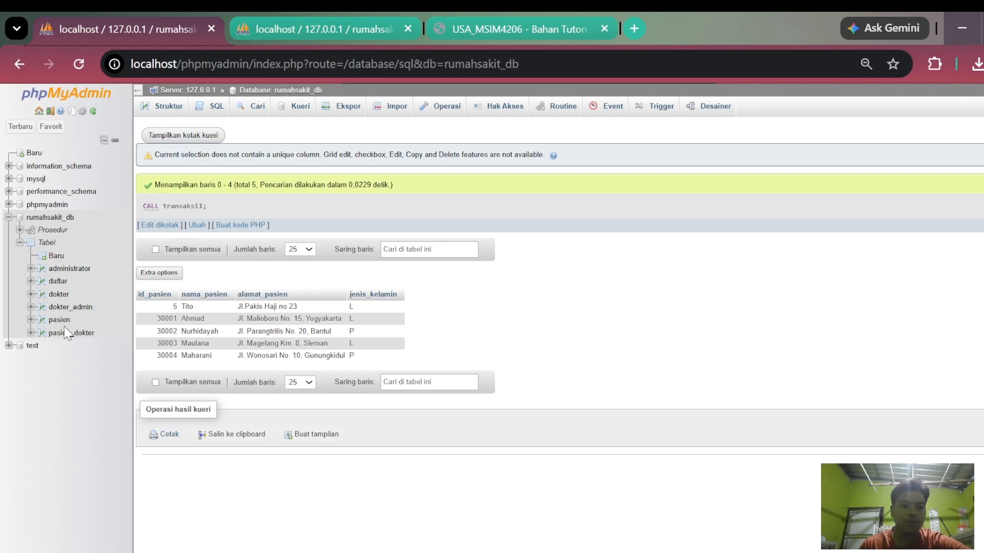
# - Open the pasien table in the second browser session and compare its rows with the procedure call result
pyautogui.click(332, 22)
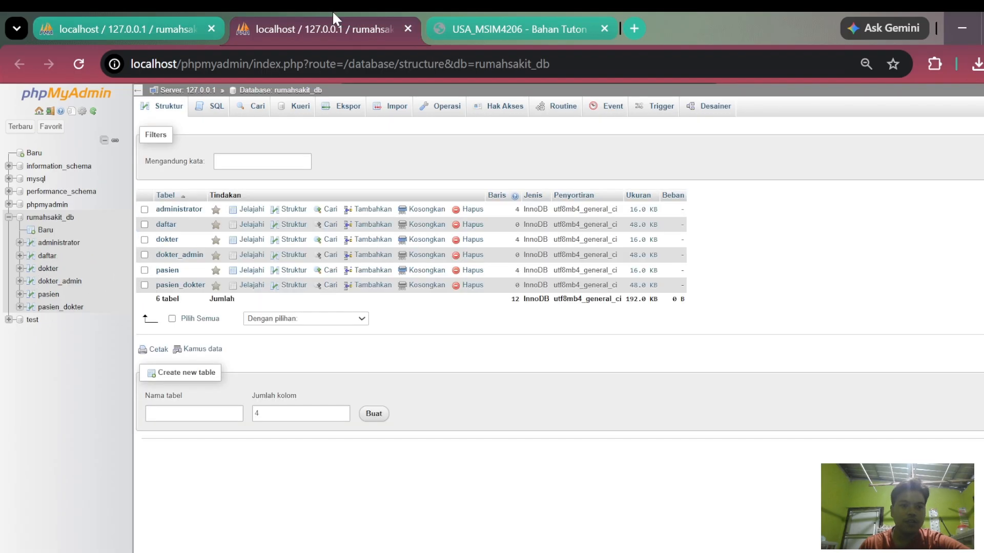
pyautogui.click(48, 295)
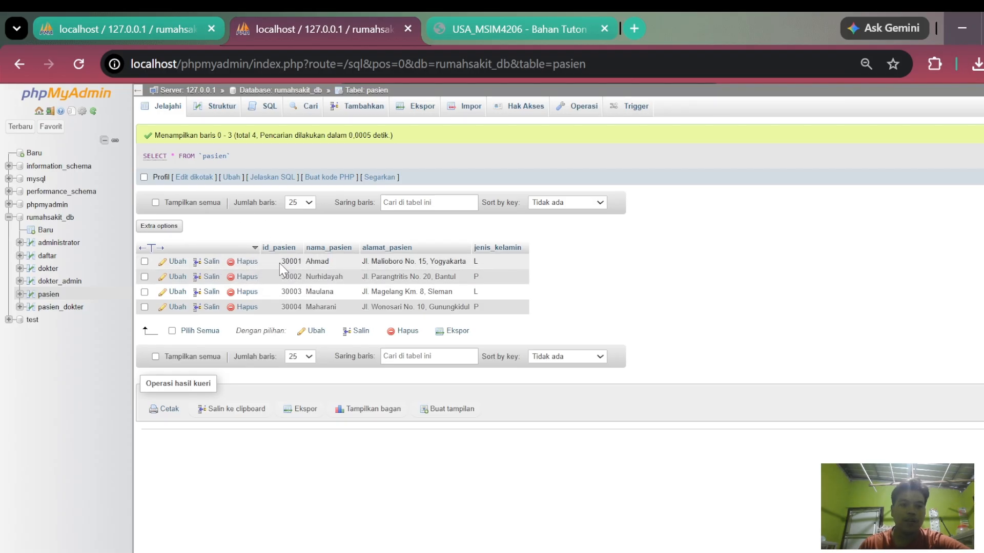
pyautogui.click(131, 23)
pyautogui.click(281, 30)
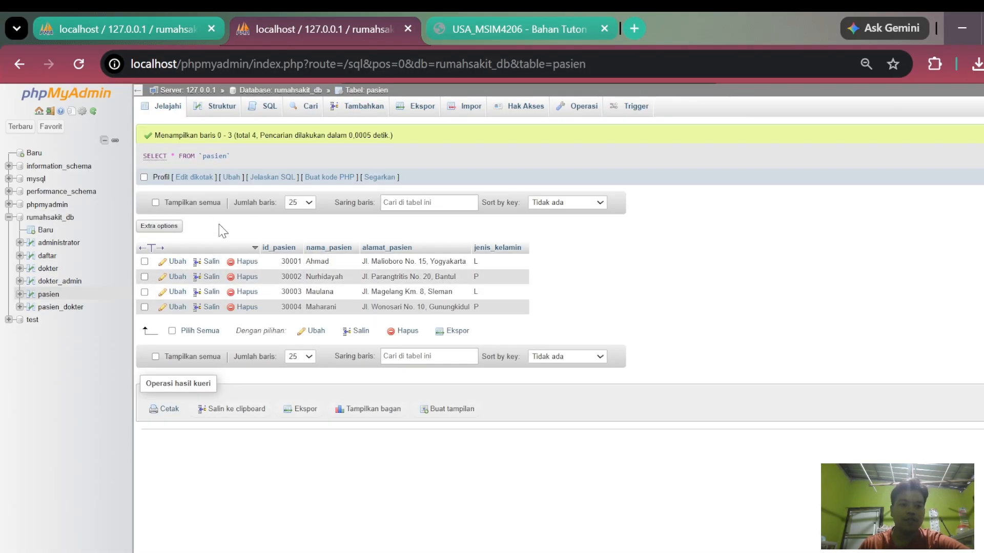
pyautogui.click(147, 23)
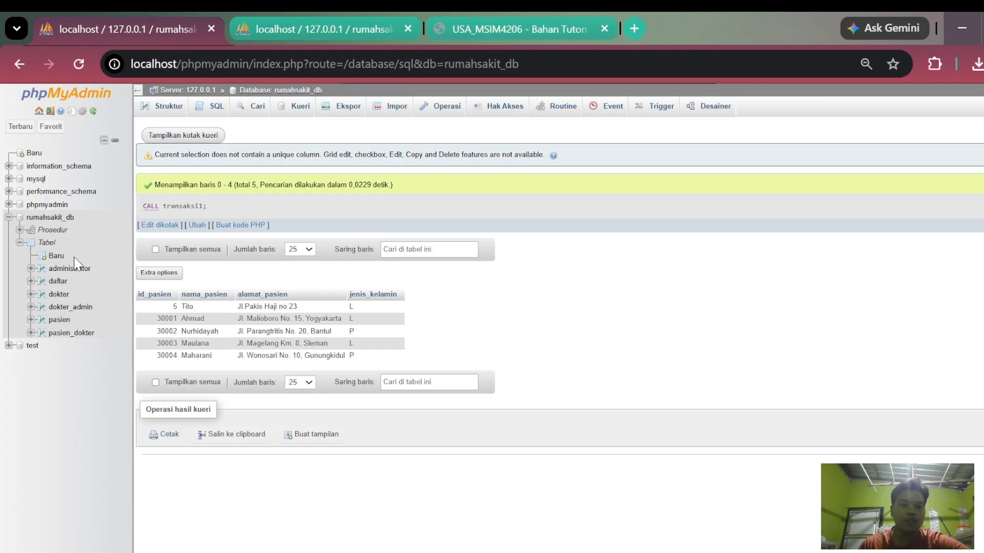
# - Start a second procedure among the routines of rumahsakit_db and enter its routine name
pyautogui.click(59, 220)
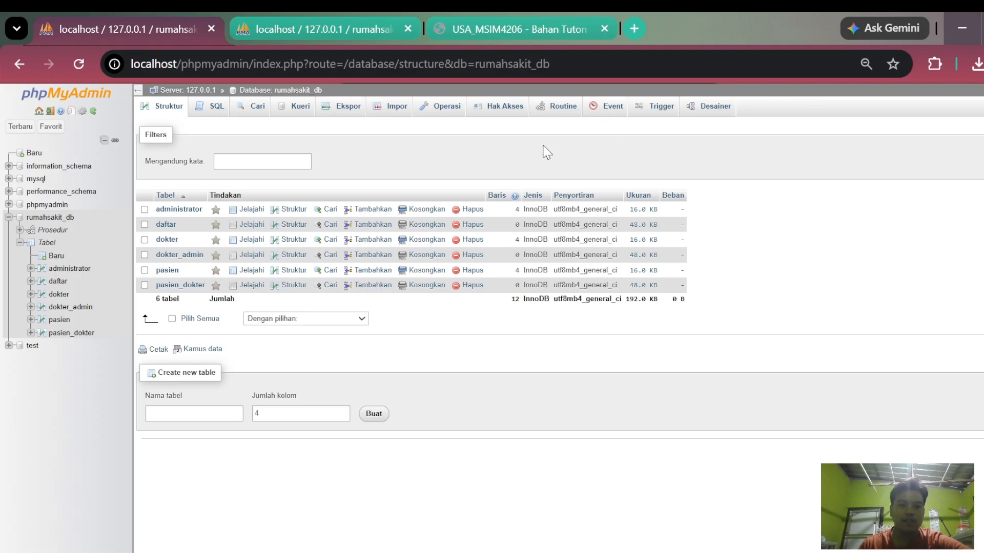
pyautogui.click(559, 107)
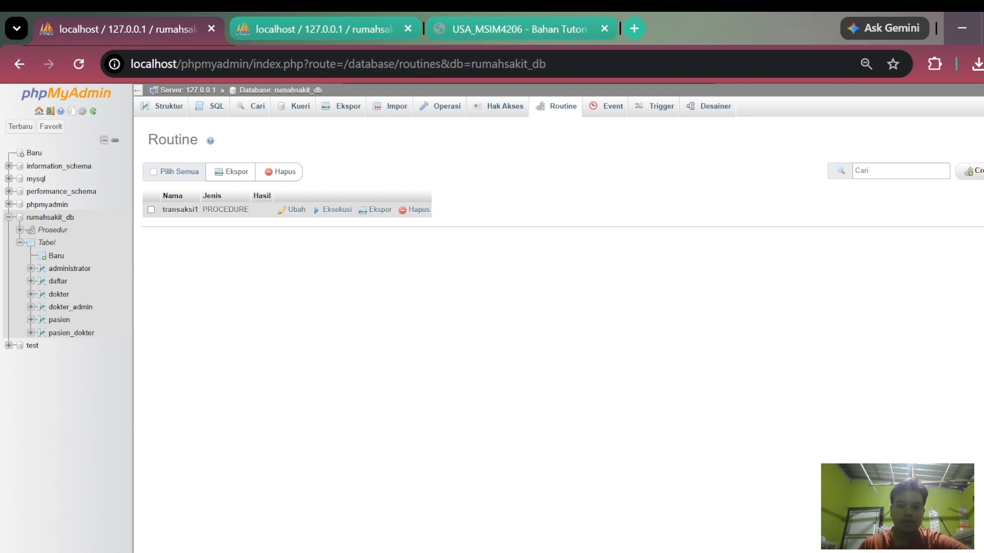
pyautogui.click(968, 171)
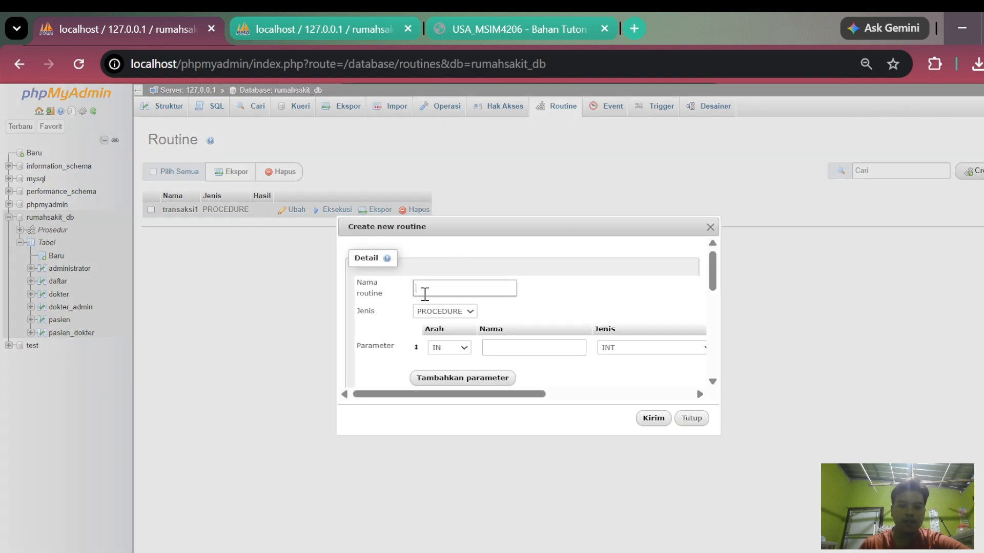
pyautogui.write('tran')
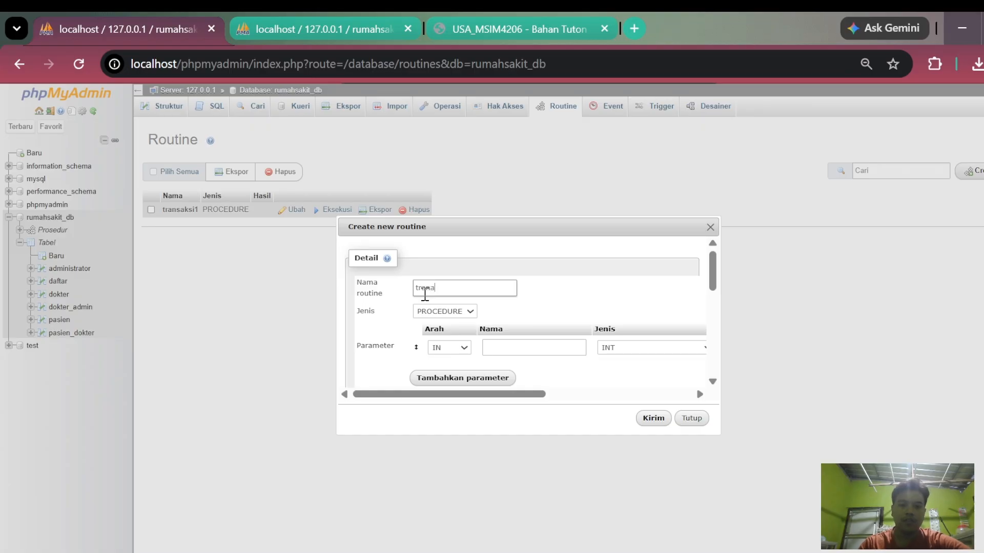
pyautogui.write('saksi2')
# - Remove the empty parameter row and paste a transaction definition that inserts patient 5, selects all pasien rows and ends with COMMIT
pyautogui.scroll(-2, 522, 328)
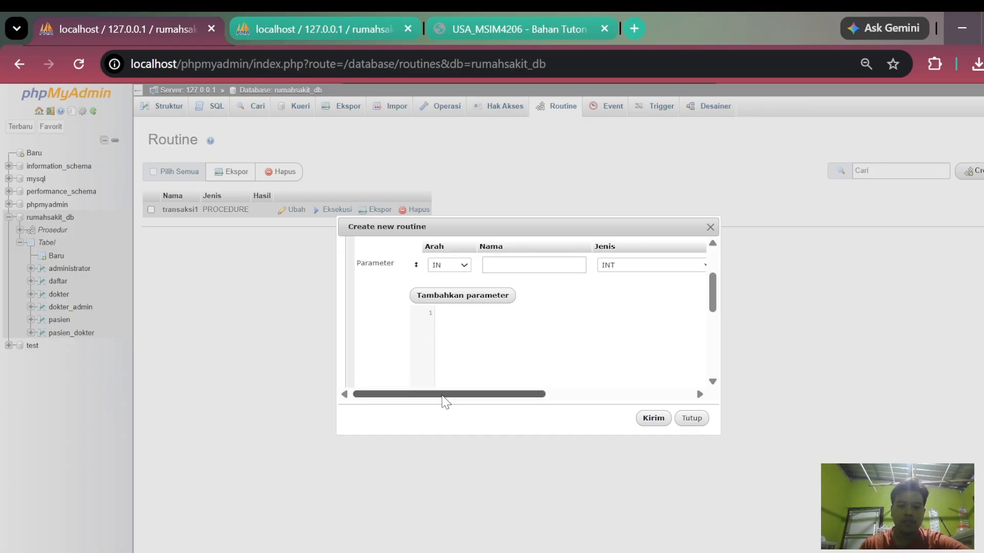
pyautogui.moveTo(442, 395); pyautogui.dragTo(591, 395)
pyautogui.click(686, 265)
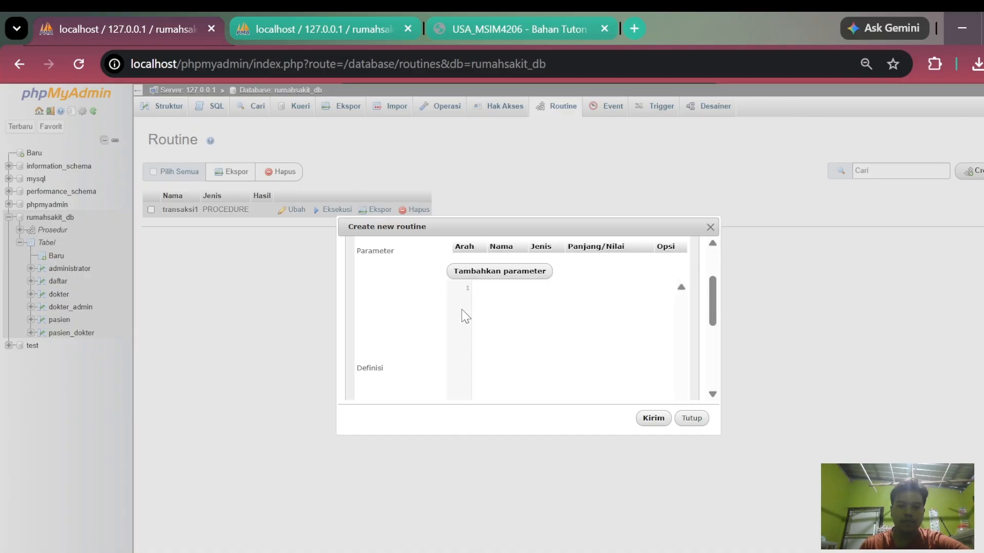
pyautogui.click(512, 302)
pyautogui.write("BEGIN START TRANSACTION; INSERT INTO `pasien` (`id_pasien`, `nama_pasien`, `alamat_pasien`, `jenis_kelamin`) VALUES (5, 'Tito', 'Jl.Pakis Haji no 23', '1'); SELECT * FROM pasien; COMMIT; END")
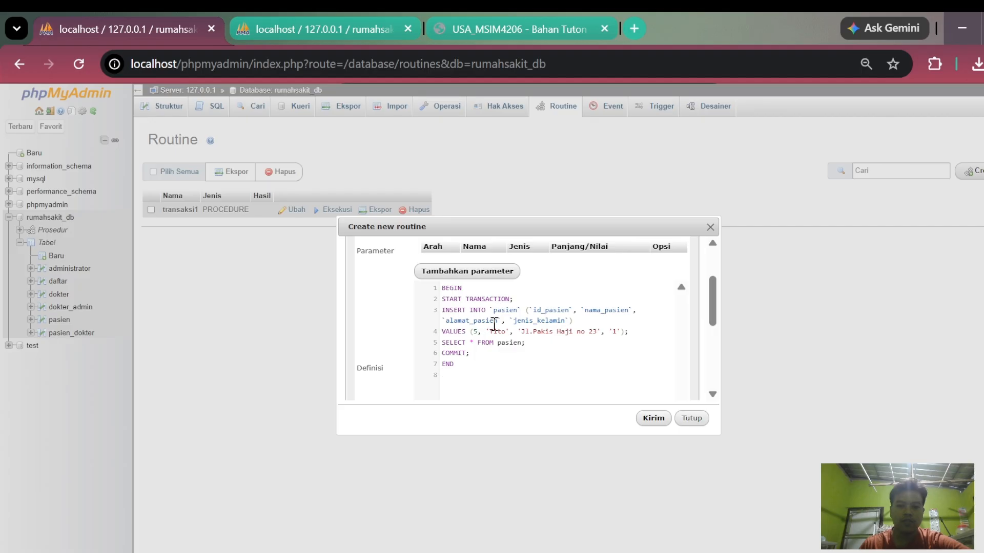
# - Review the routine name and the transaction definition, and save the new procedure transaksi2
pyautogui.scroll(-5, 532, 378)
pyautogui.scroll(8, 483, 357)
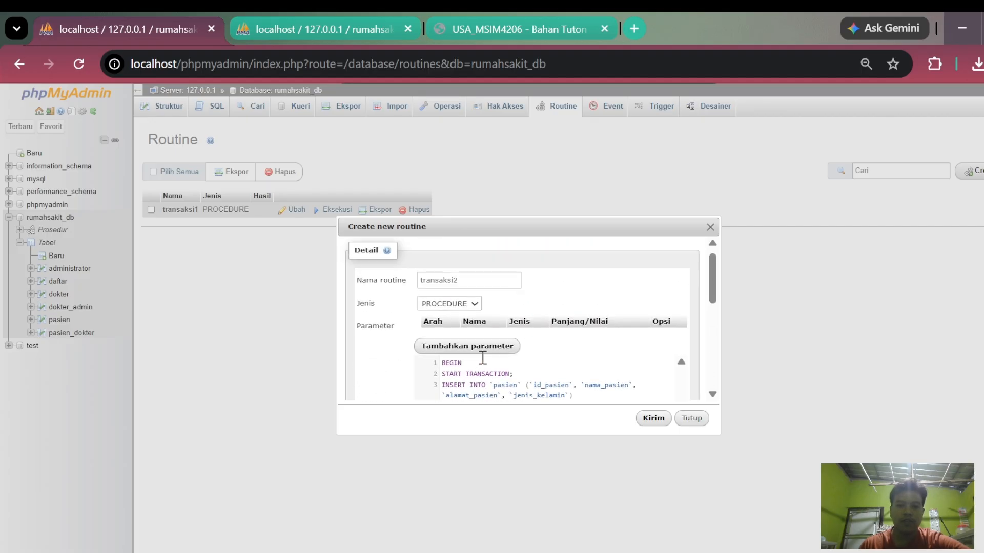
pyautogui.scroll(-3, 492, 343)
pyautogui.scroll(2, 507, 325)
pyautogui.scroll(-2, 563, 348)
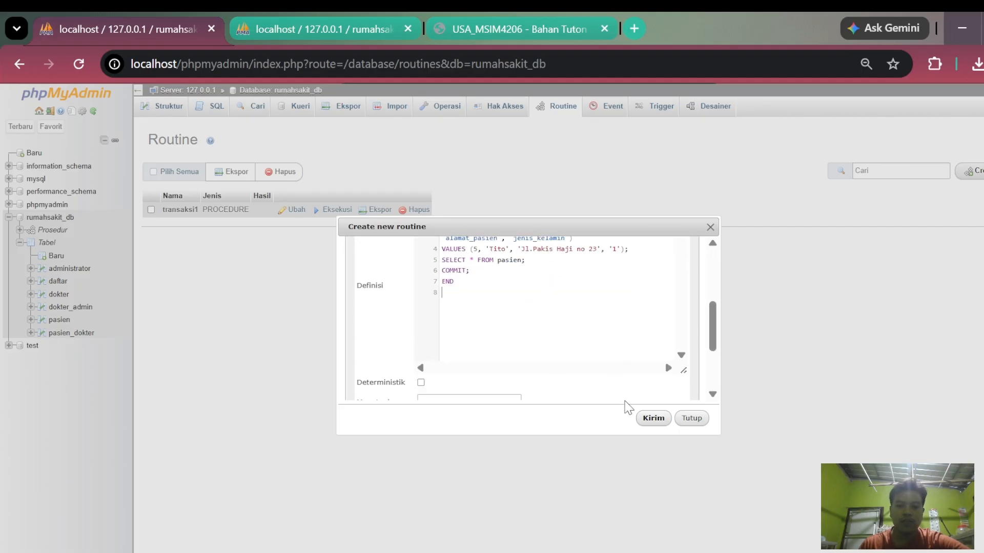
pyautogui.click(652, 419)
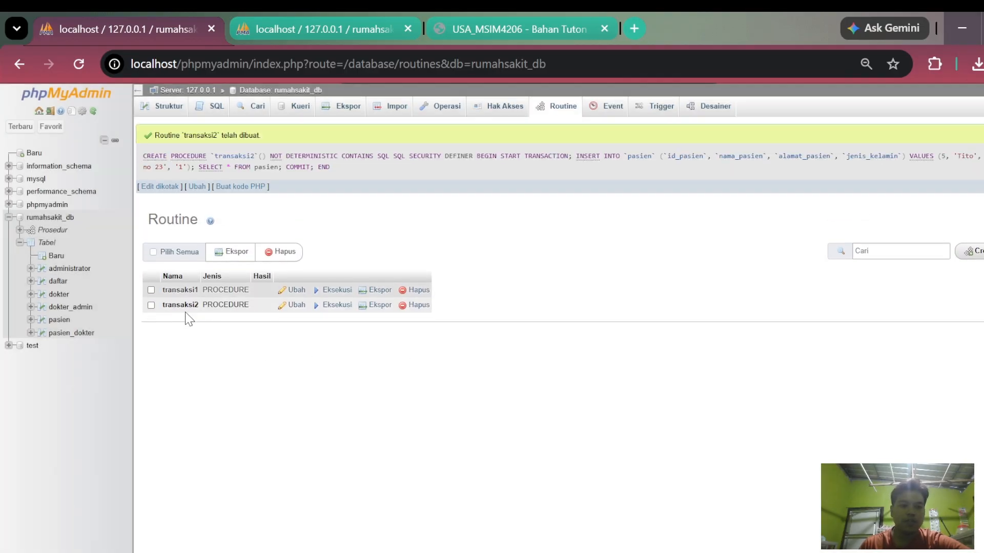
# - Open the saved transaksi2 routine, examine the COMMIT statement in its definition, and close it without changes
pyautogui.click(293, 304)
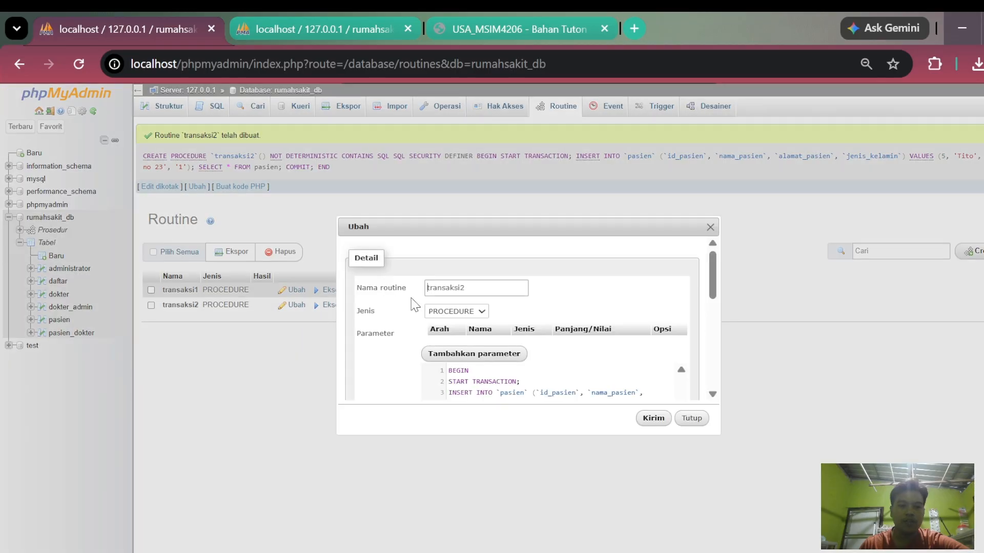
pyautogui.scroll(-1, 524, 343)
pyautogui.scroll(-2, 524, 343)
pyautogui.scroll(1, 503, 301)
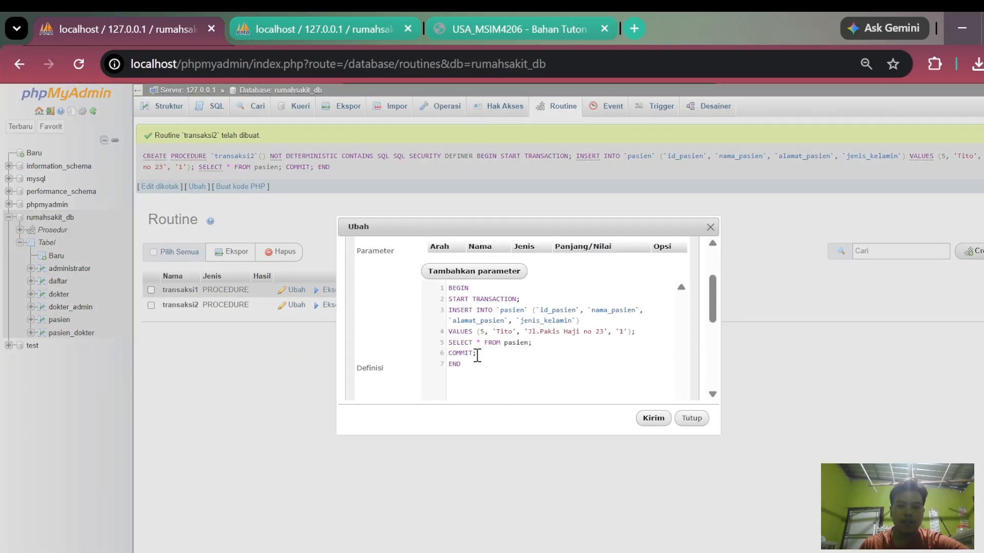
pyautogui.moveTo(477, 353); pyautogui.dragTo(444, 353)
pyautogui.scroll(2, 512, 307)
pyautogui.scroll(-5, 548, 329)
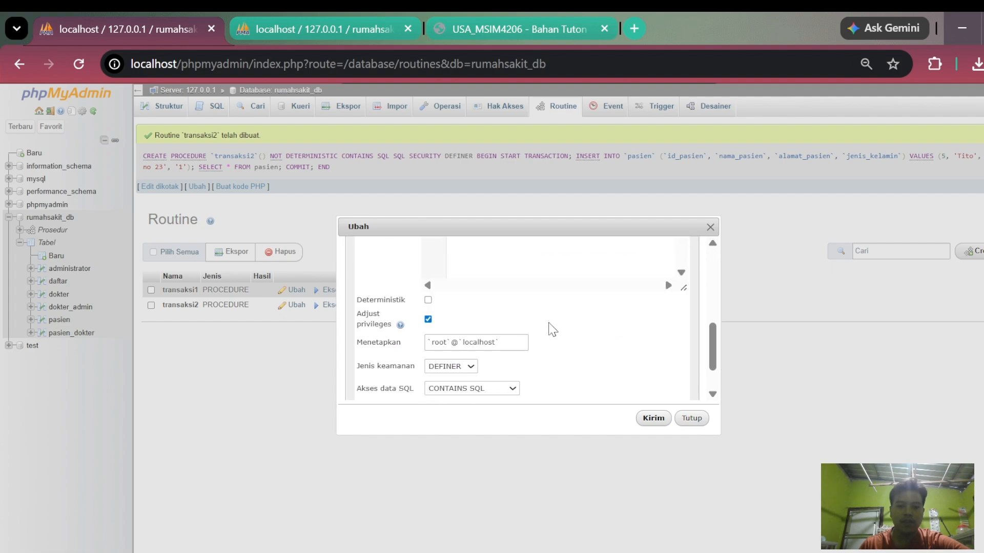
pyautogui.click(691, 418)
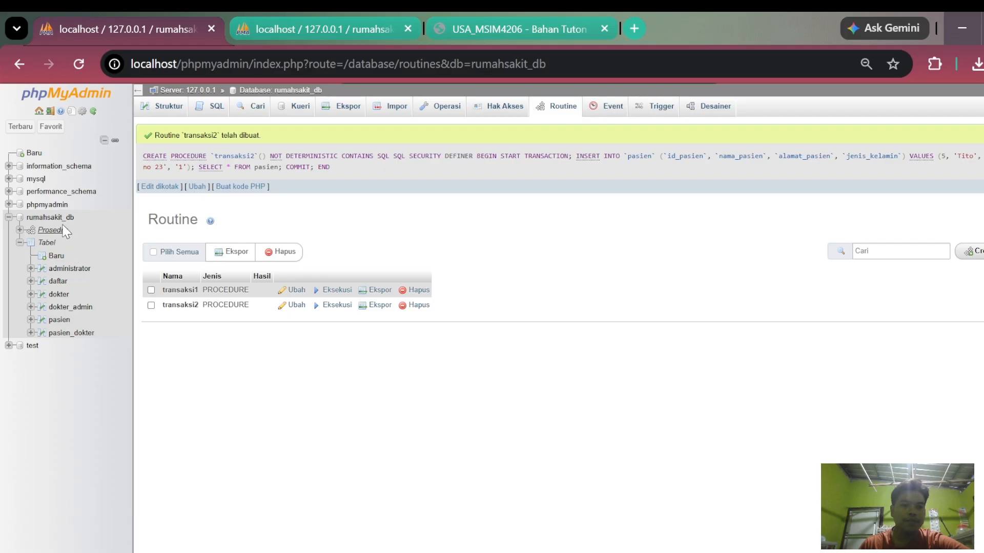
# - Execute the SQL statement CALL transaksi2 on the rumahsakit_db database
pyautogui.click(50, 217)
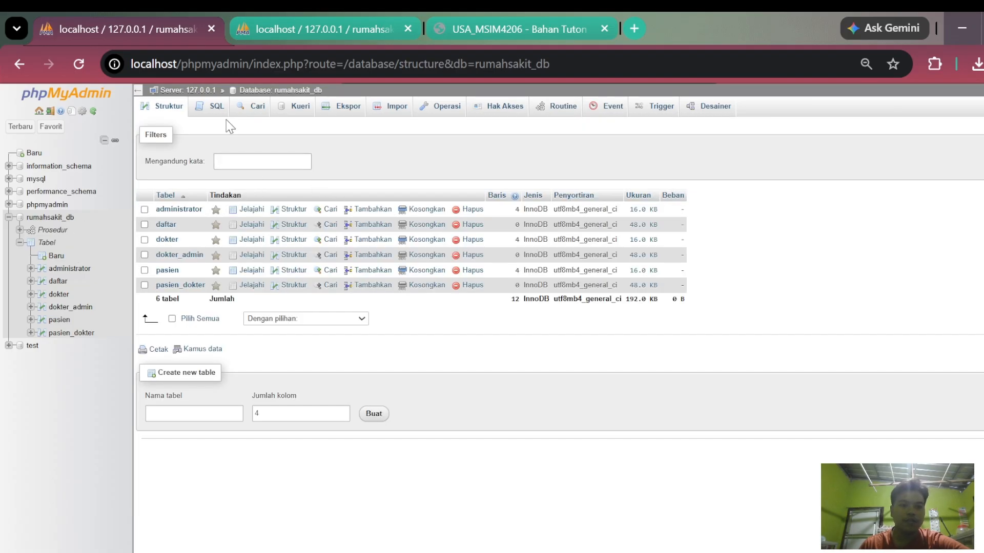
pyautogui.click(210, 106)
pyautogui.write('CALL')
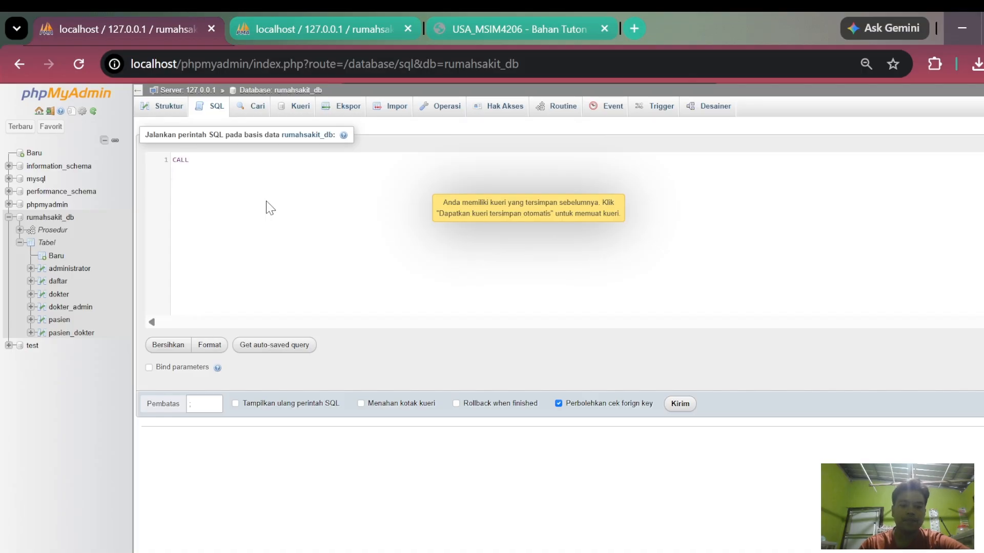
pyautogui.write(' transaksi')
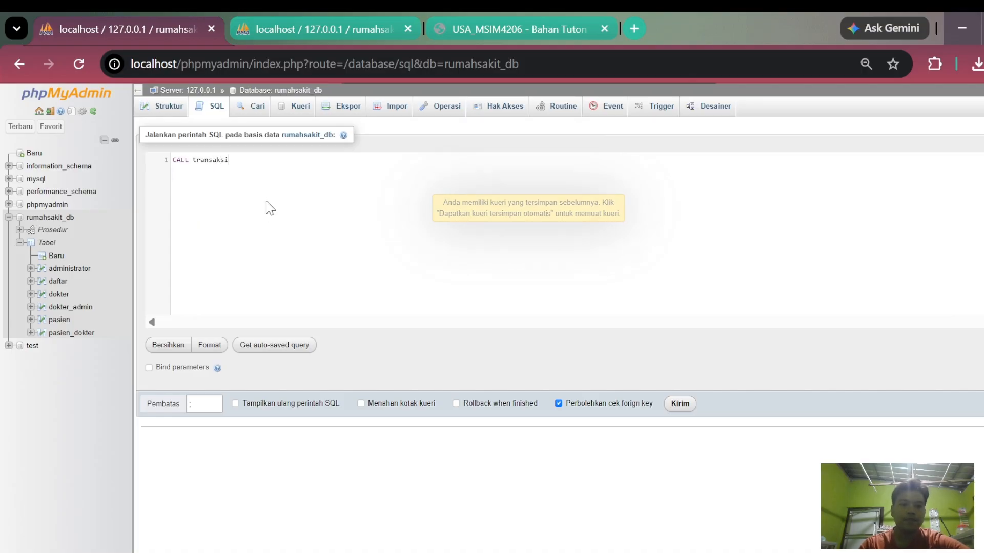
pyautogui.write('2')
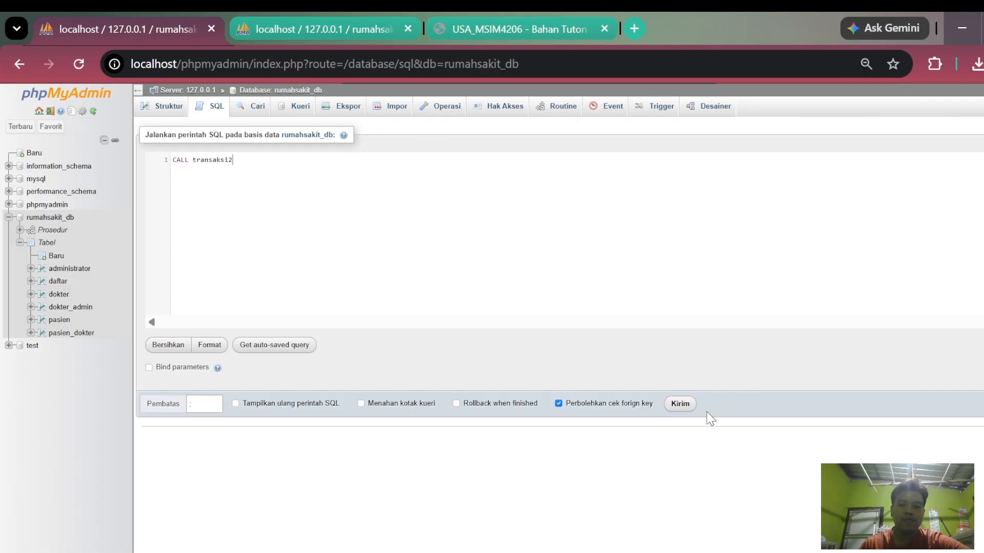
pyautogui.click(680, 404)
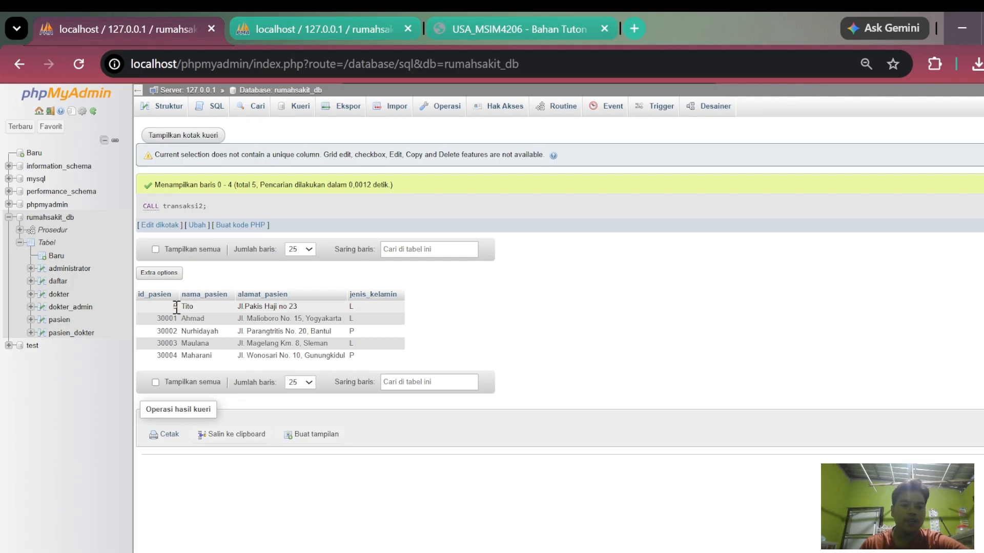
# - Examine the inserted patient's row in the call result and reload the pasien table in the second browser session to compare
pyautogui.moveTo(171, 307); pyautogui.dragTo(194, 309)
pyautogui.click(227, 318)
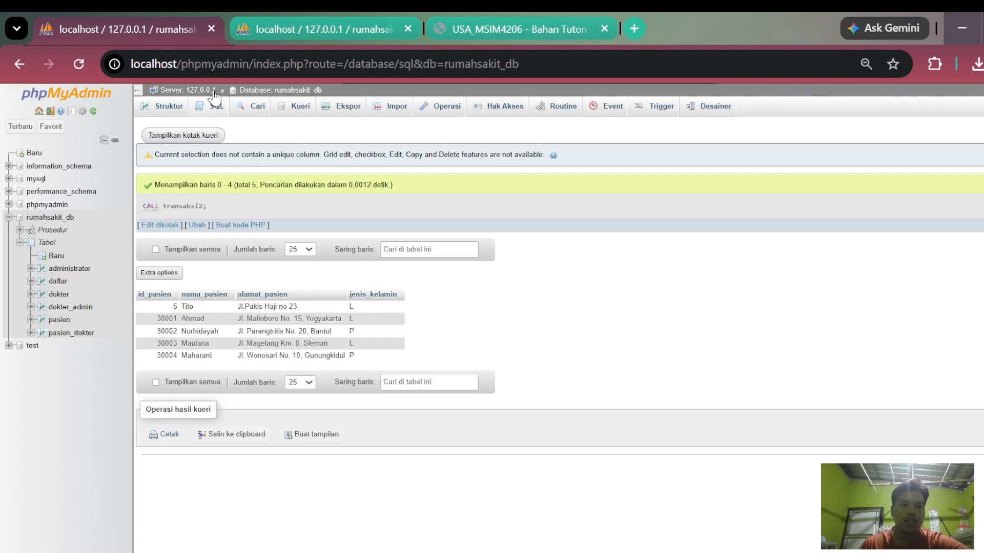
pyautogui.click(263, 25)
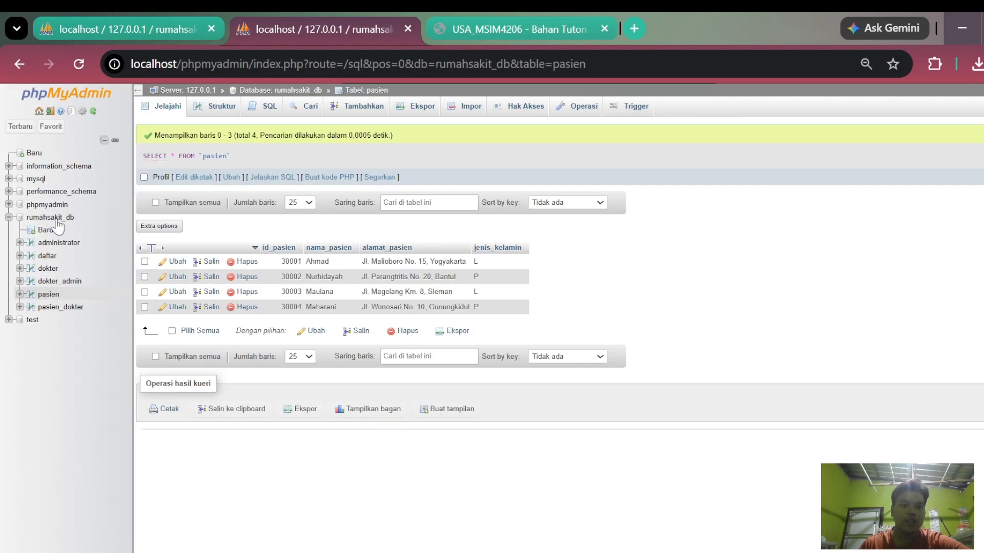
pyautogui.click(54, 297)
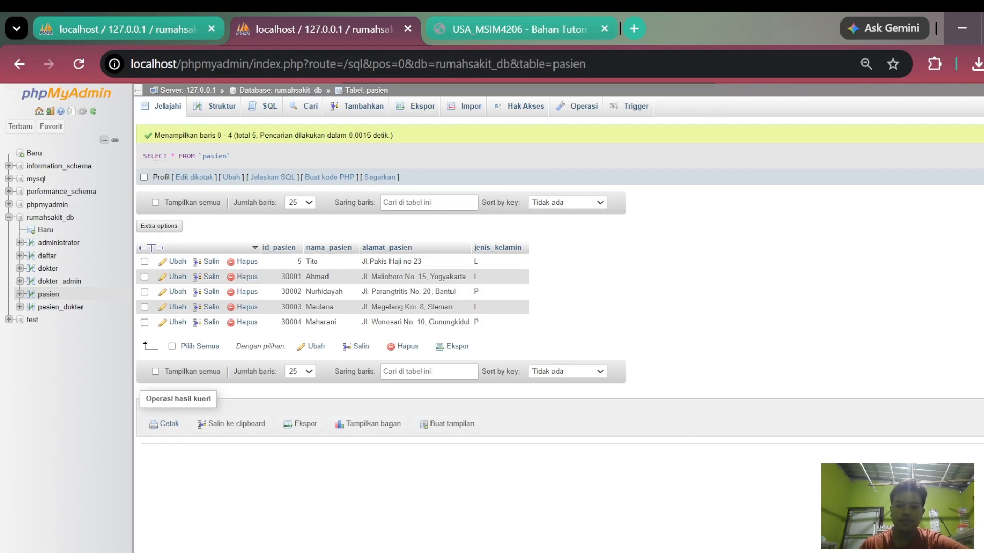
# - Start a third procedure among the routines of rumahsakit_db and name it transaksi3
pyautogui.hotkey('alt', 'Tab')
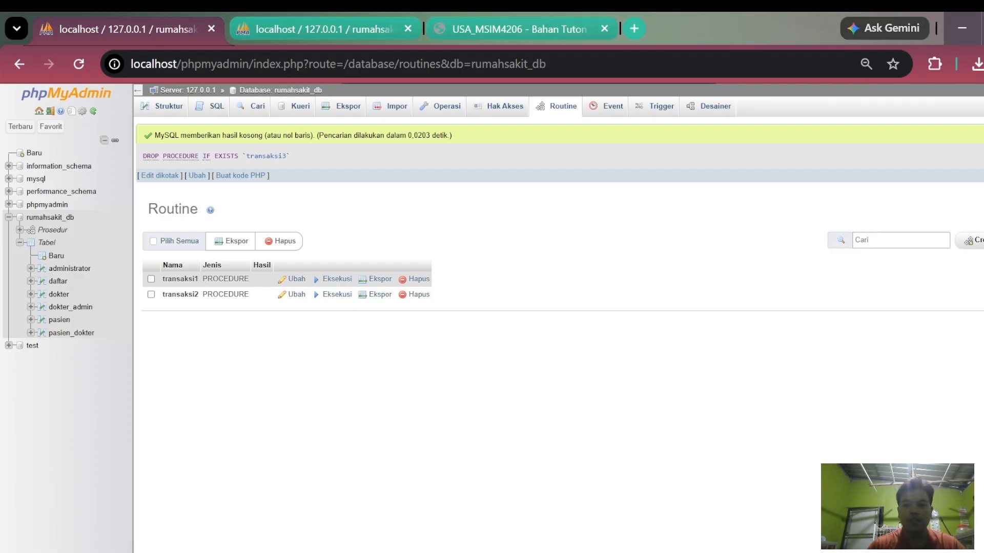
pyautogui.click(973, 240)
pyautogui.click(435, 292)
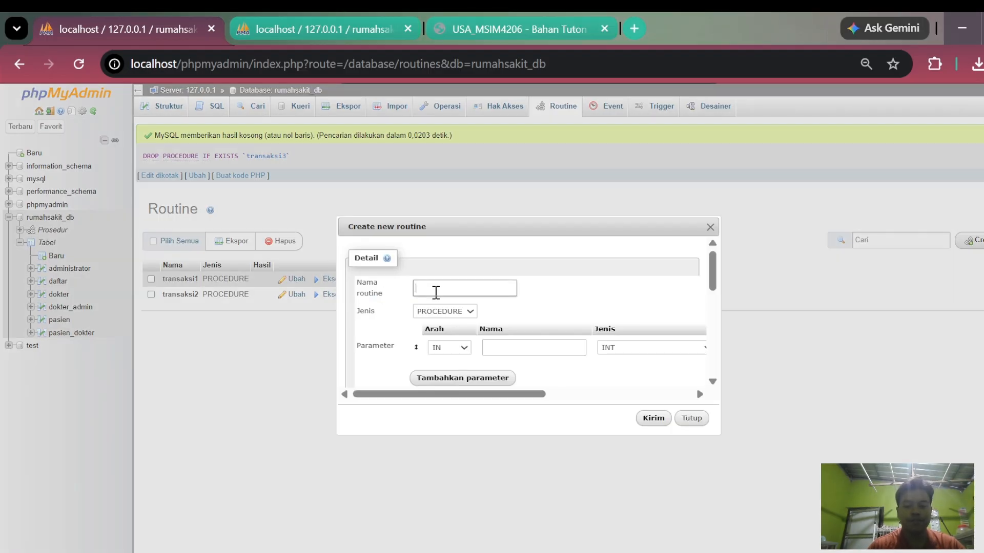
pyautogui.write('transaksi3')
# - Remove the empty parameter row and paste a transaction definition that updates one patient's name, followed by ROLLBACK, COMMIT and SELECT * FROM pasien
pyautogui.scroll(-2, 556, 336)
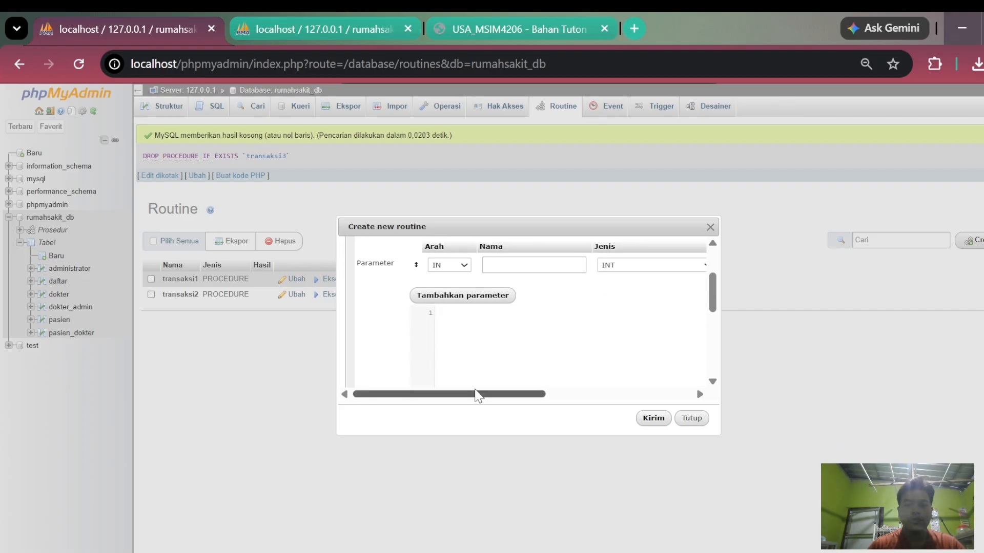
pyautogui.moveTo(476, 395); pyautogui.dragTo(678, 292)
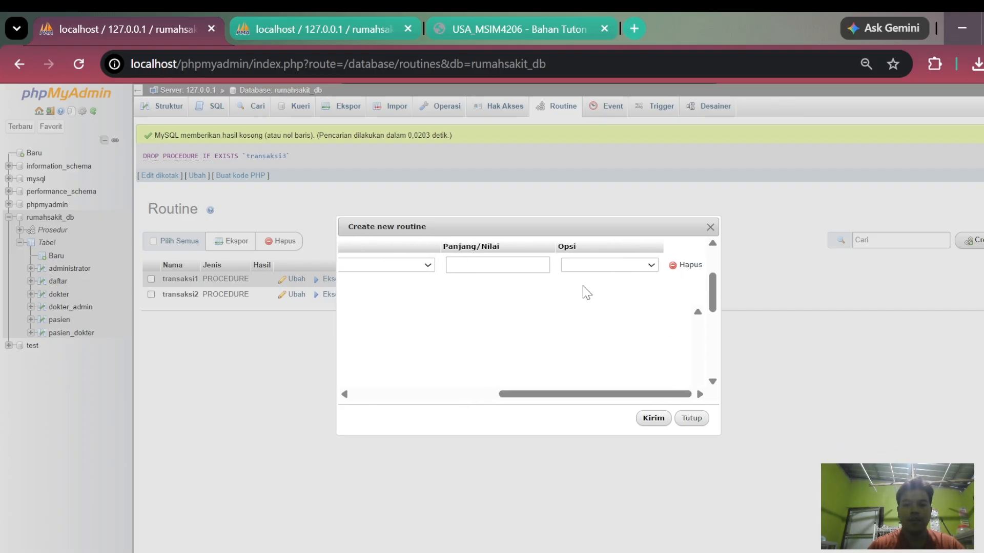
pyautogui.click(686, 266)
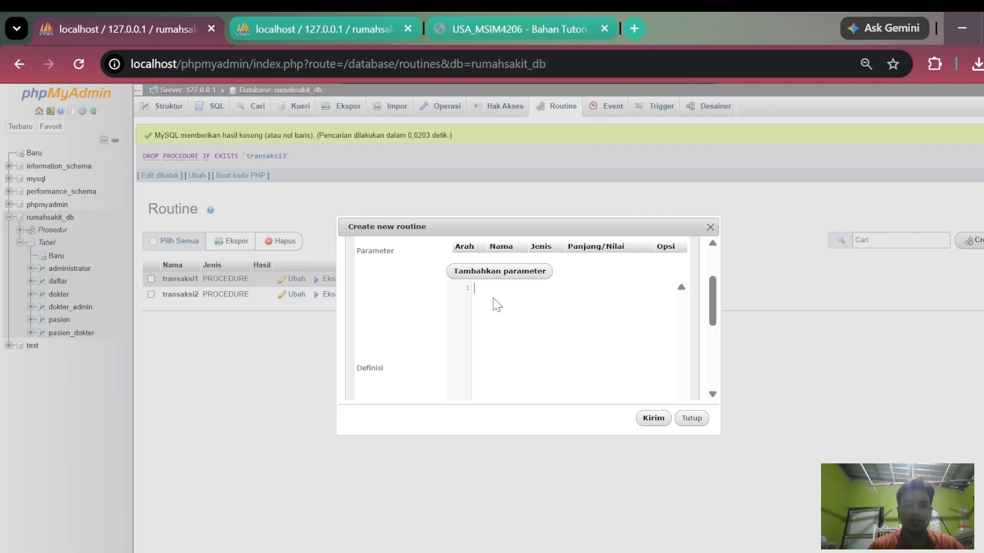
pyautogui.write("BEGIN START TRANSACTION; UPDATE pasien SET nama_pasien='Danar' WHERE id_pasien=' 30003'; ROLLBACK; COMMIT; SELECT * FROM pasien; END")
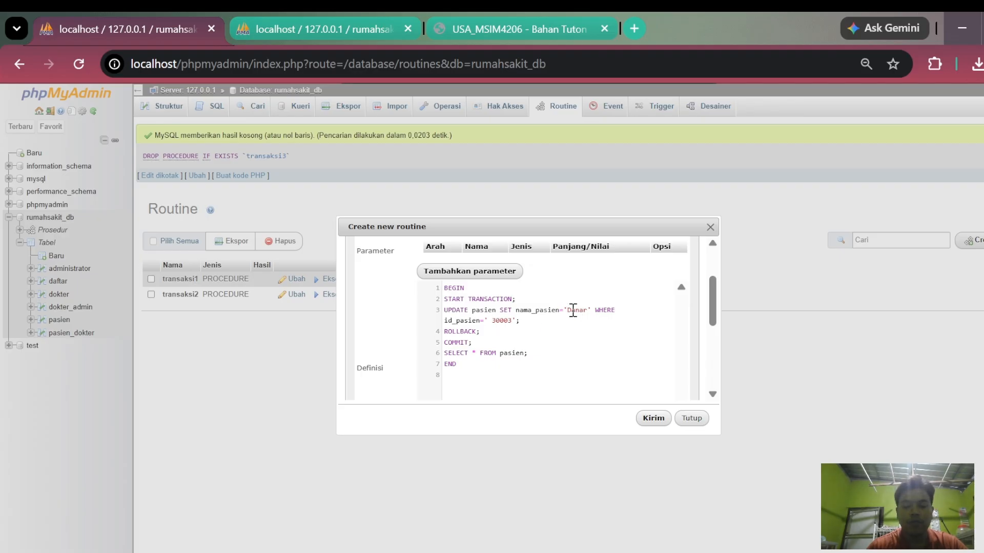
# - Check the ROLLBACK statement and routine name of transaksi3, and save the procedure
pyautogui.scroll(-2, 523, 327)
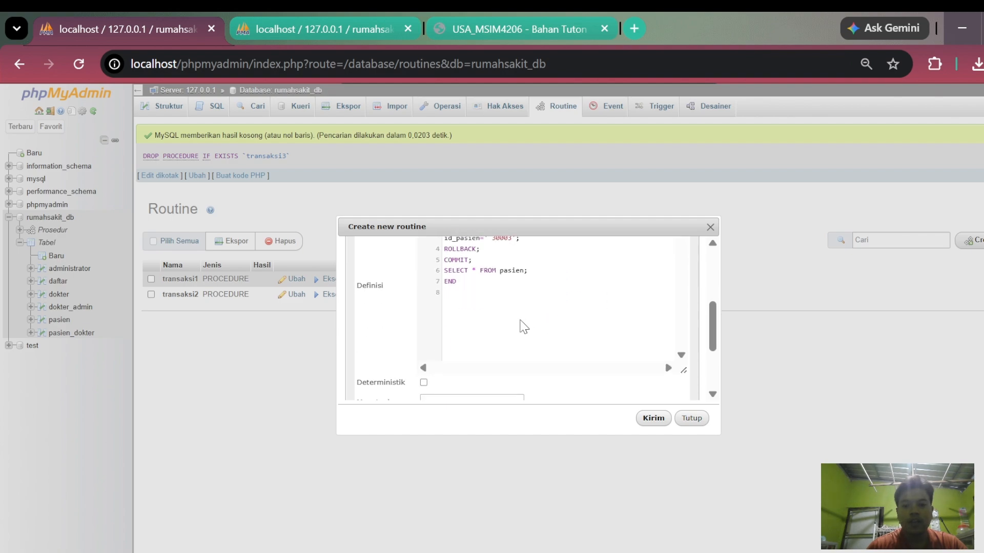
pyautogui.scroll(2, 520, 327)
pyautogui.doubleClick(458, 331)
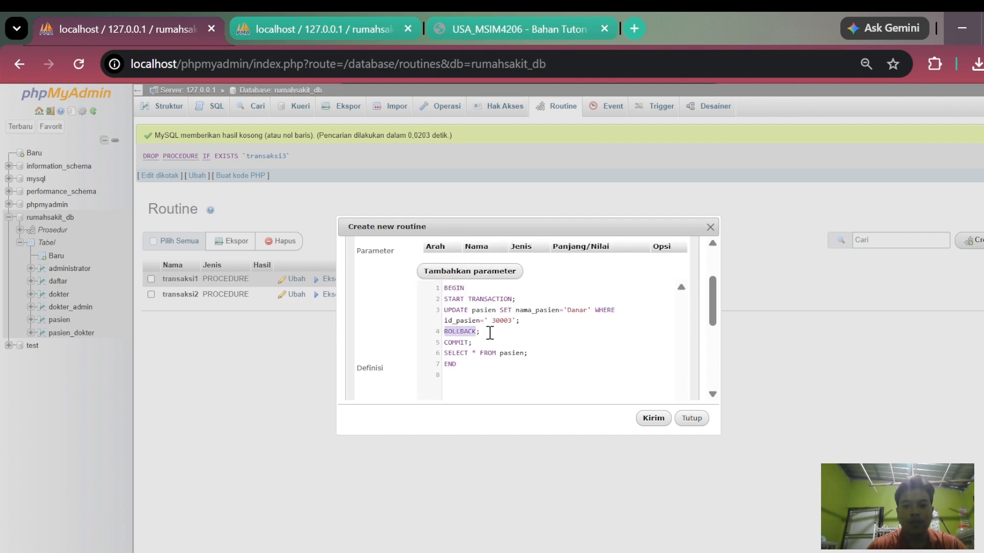
pyautogui.click(490, 333)
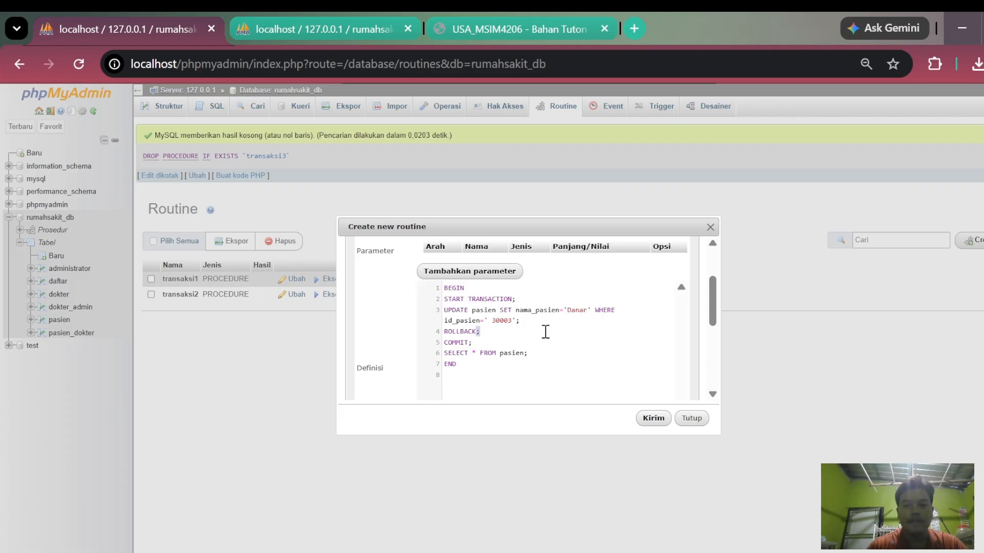
pyautogui.scroll(2, 538, 323)
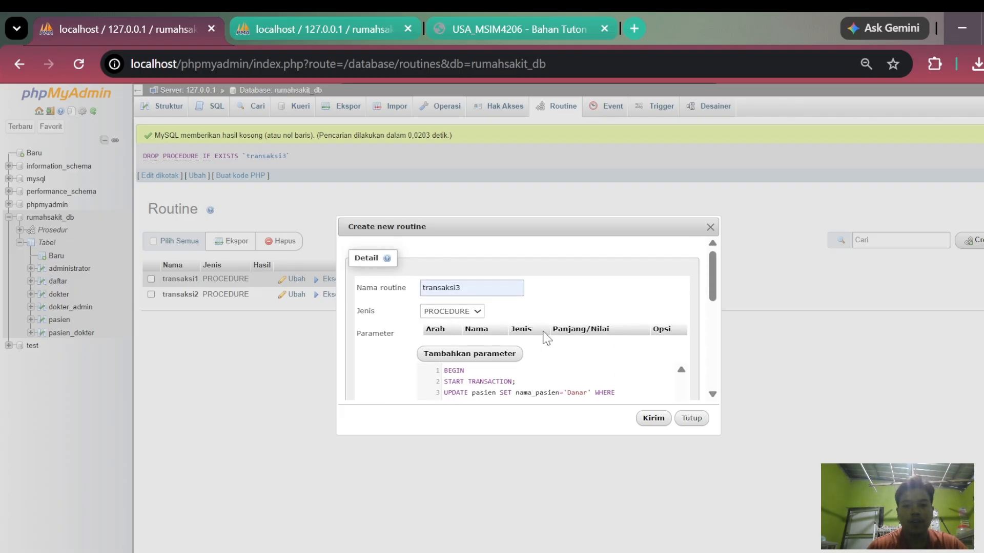
pyautogui.scroll(-1, 563, 353)
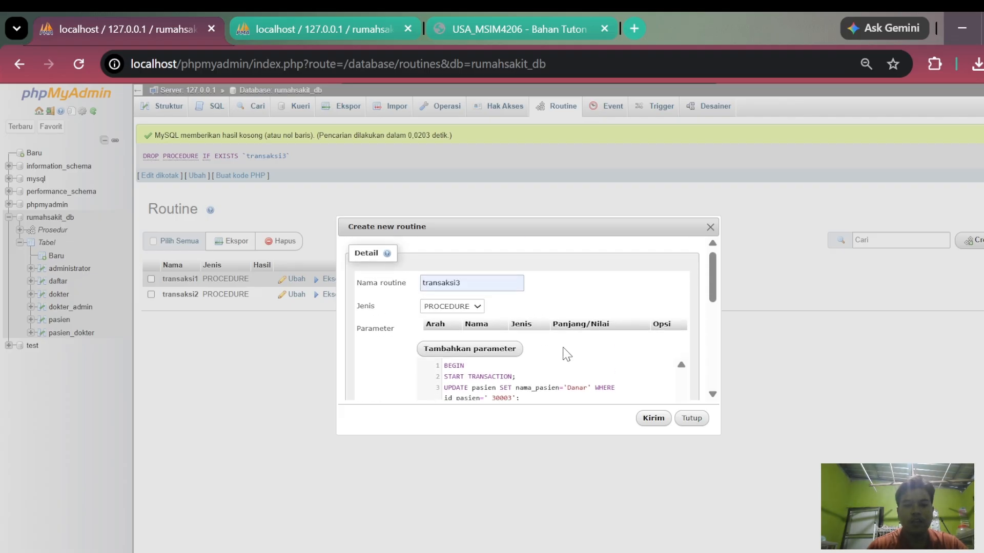
pyautogui.moveTo(484, 334); pyautogui.dragTo(468, 333)
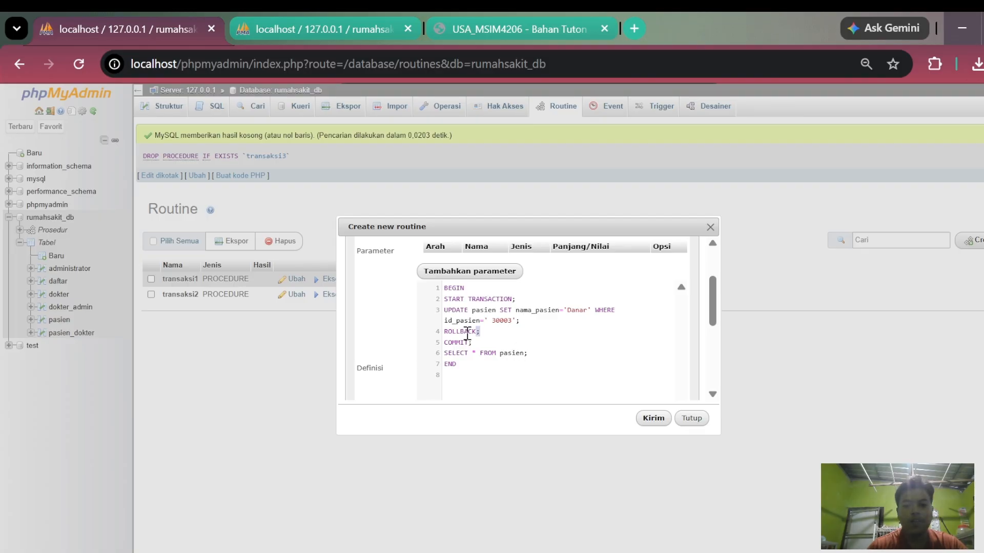
pyautogui.click(649, 419)
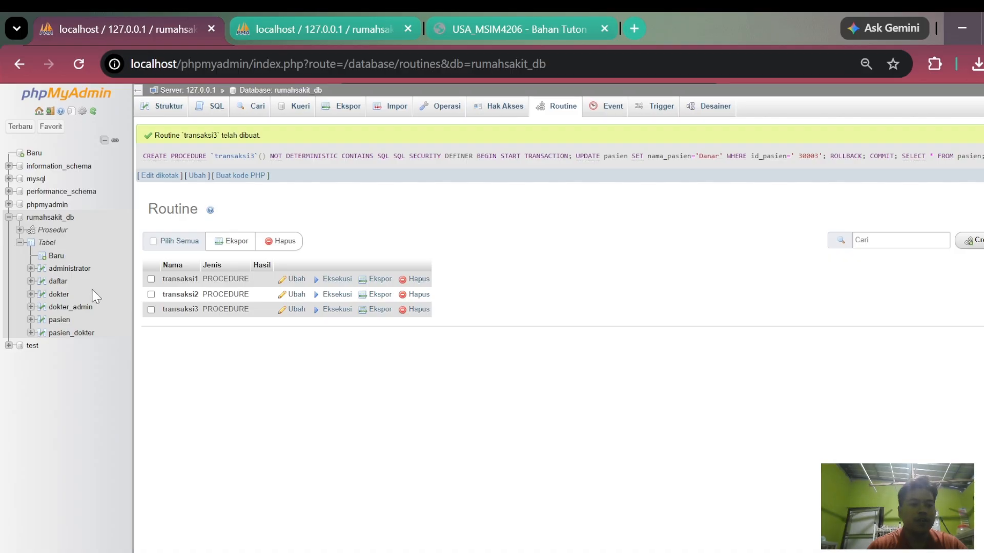
# - Leave the routines page and execute the SQL statement CALL transaksi3 on the rumahsakit_db database
pyautogui.click(56, 219)
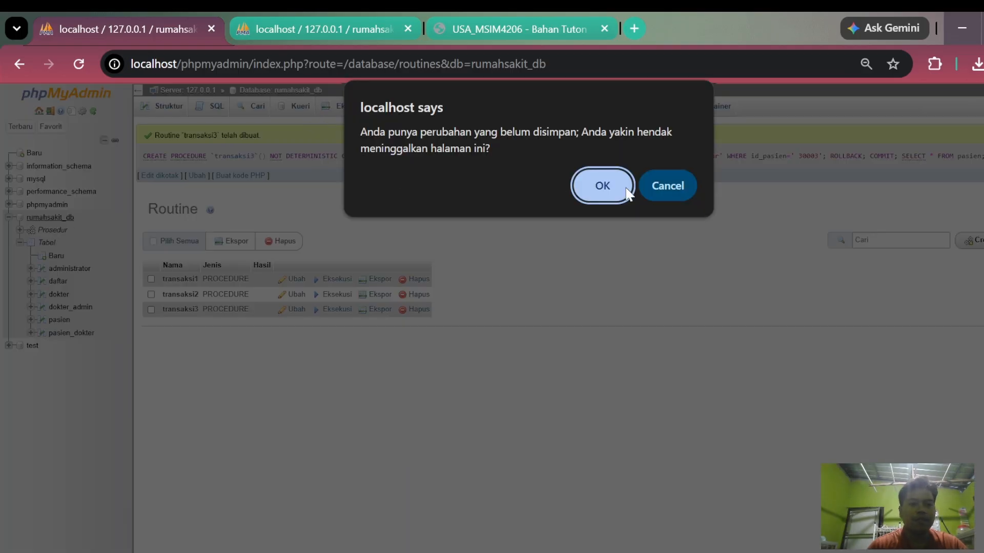
pyautogui.click(597, 184)
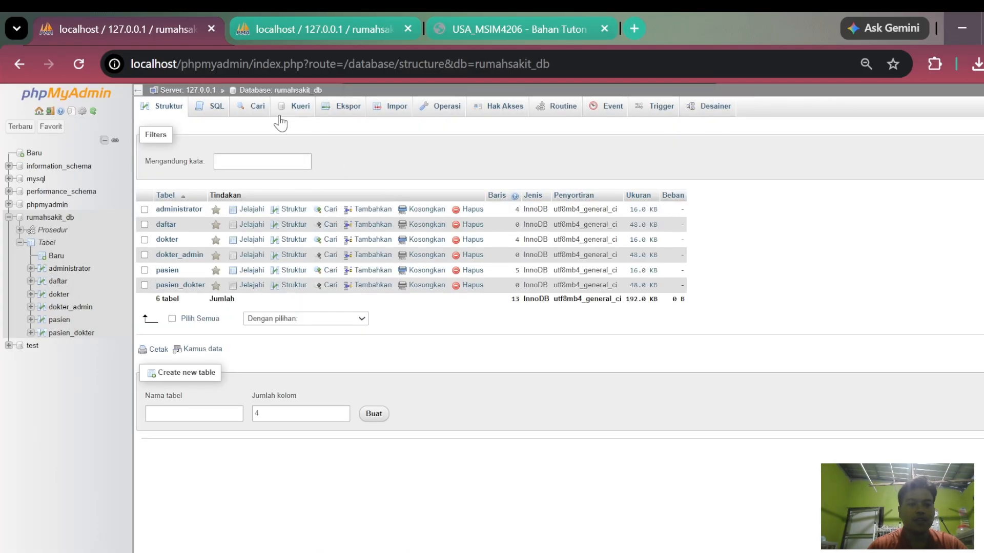
pyautogui.click(209, 109)
pyautogui.write('c')
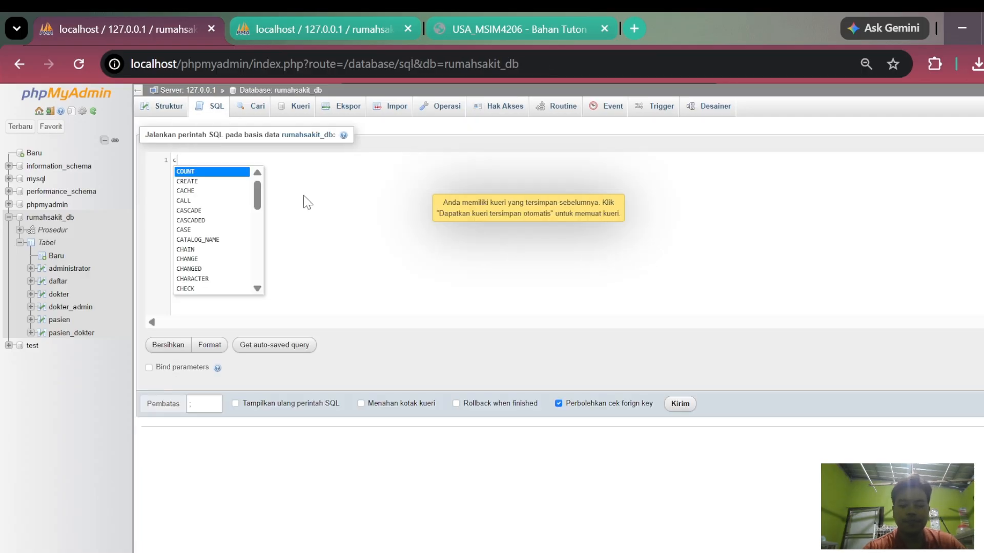
pyautogui.write('all')
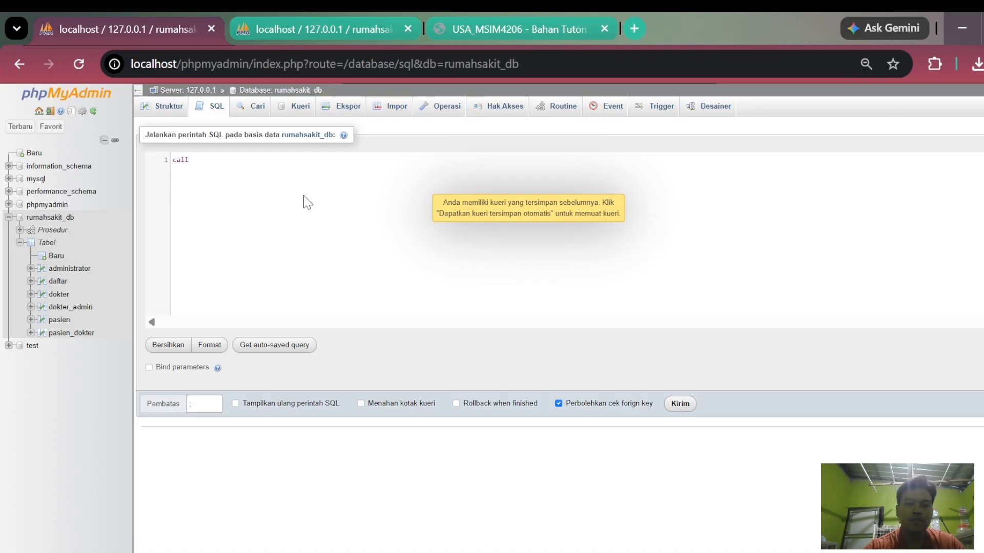
pyautogui.press('BackSpace')
pyautogui.press('BackSpace')
pyautogui.press('BackSpace')
pyautogui.press('BackSpace')
pyautogui.write('CALL')
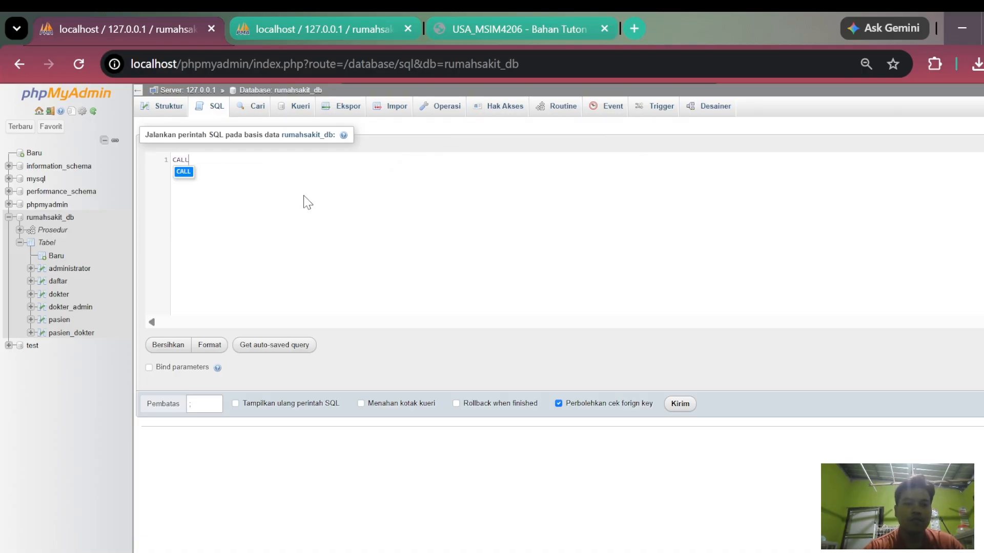
pyautogui.press('Escape')
pyautogui.write('L transaksi3')
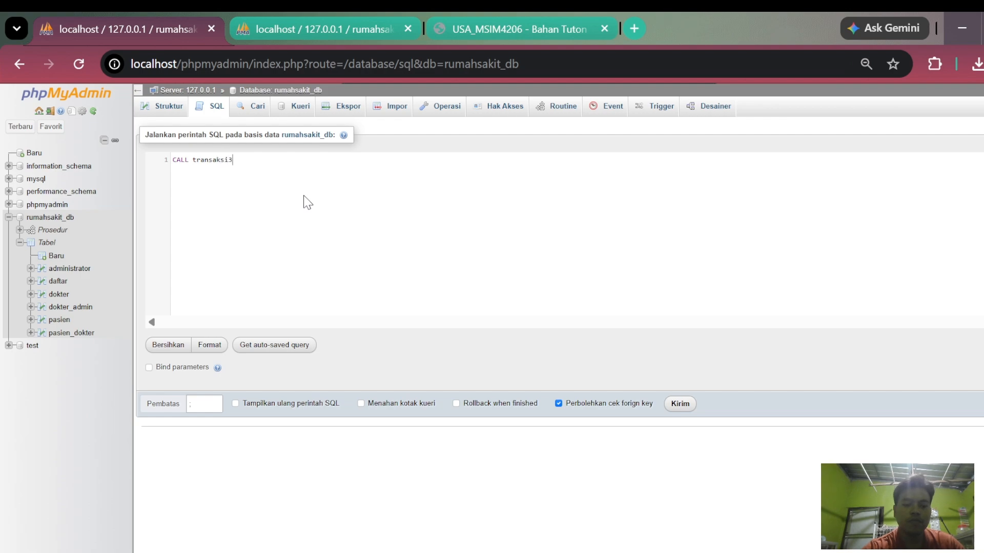
pyautogui.click(680, 403)
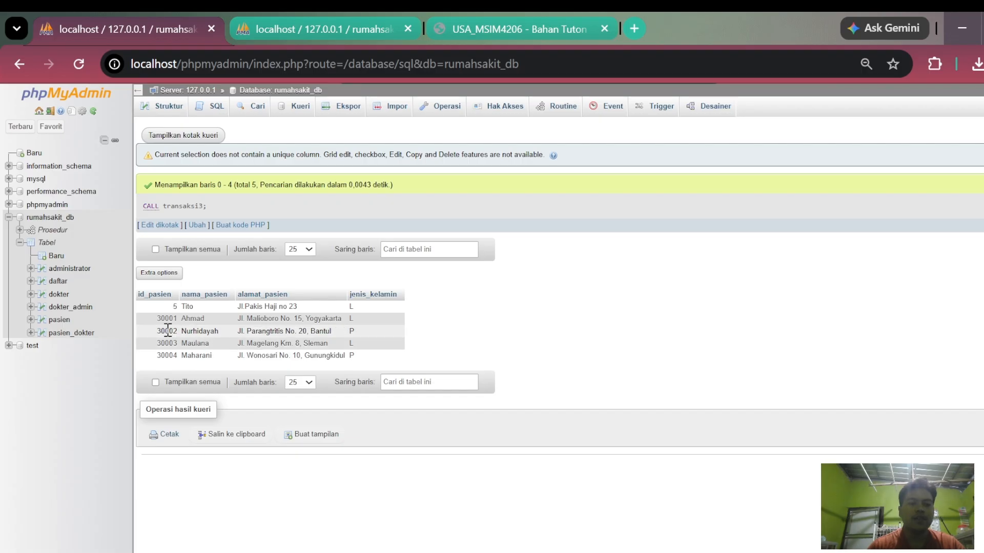
# - Examine the row of the patient targeted by transaksi3 in the call result, and compare it with the pasien table in the second session
pyautogui.moveTo(155, 343); pyautogui.dragTo(187, 346)
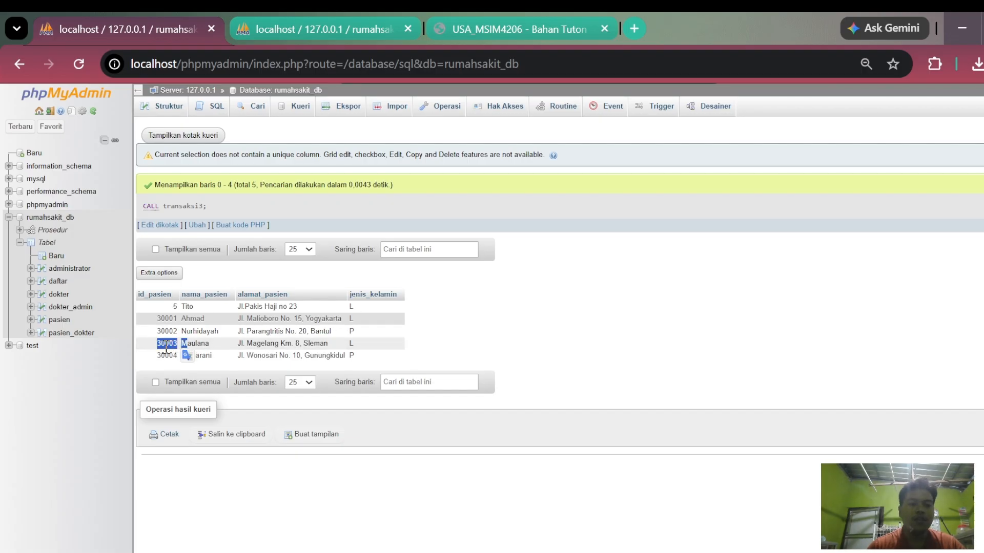
pyautogui.click(165, 348)
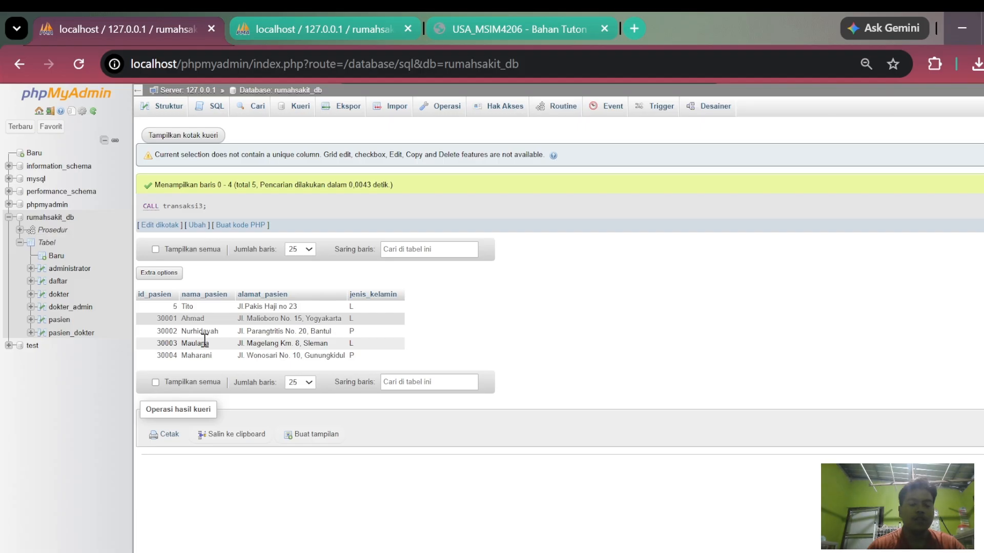
pyautogui.moveTo(158, 343); pyautogui.dragTo(310, 342)
pyautogui.click(313, 344)
pyautogui.doubleClick(189, 343)
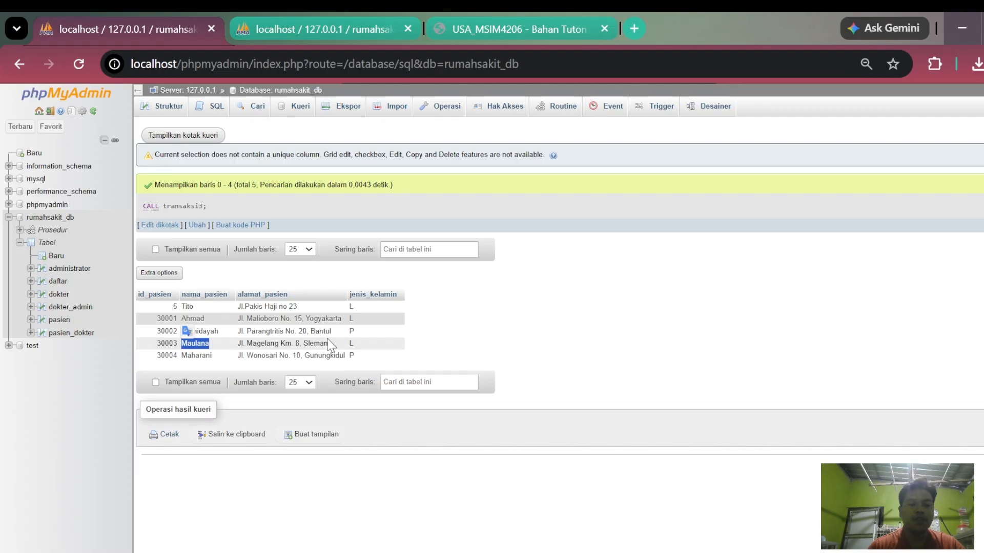
pyautogui.click(162, 344)
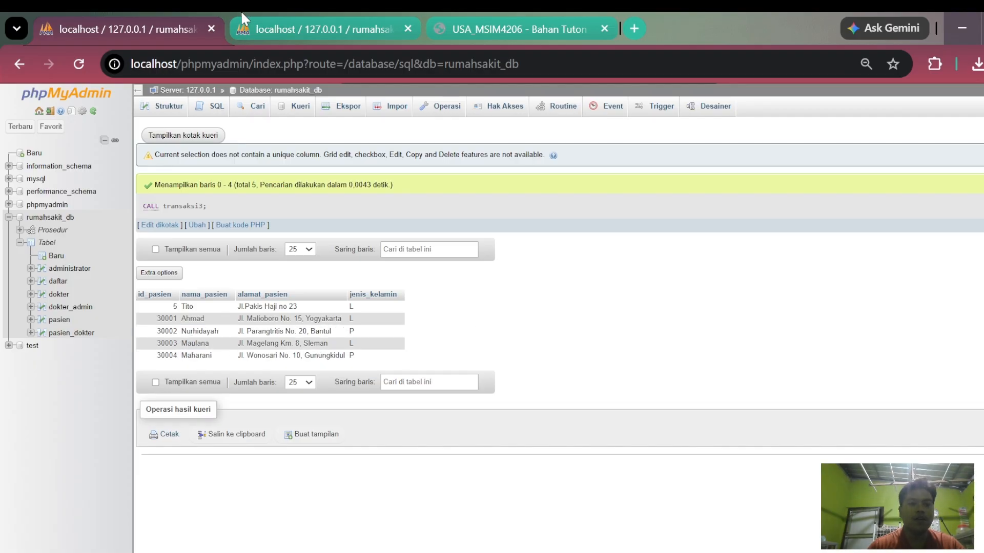
pyautogui.click(290, 17)
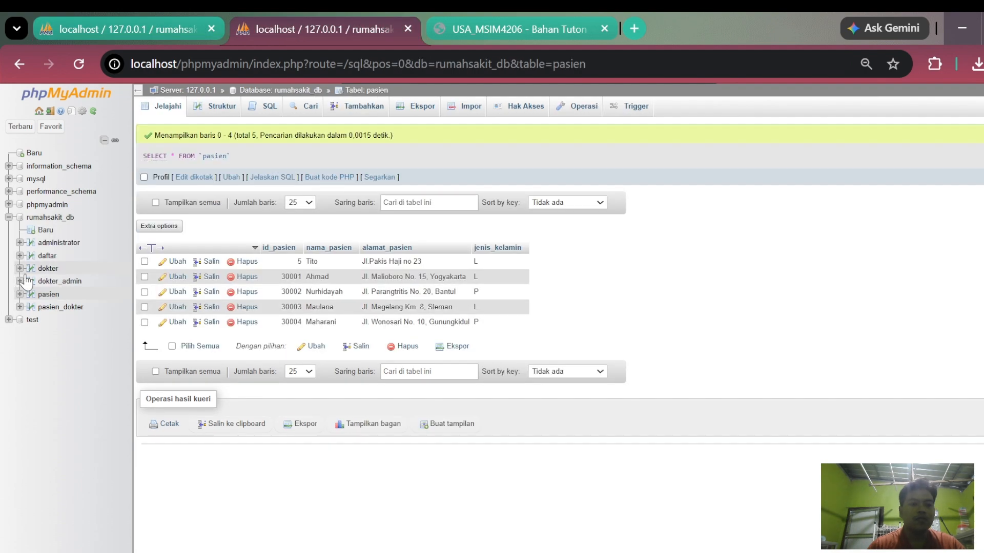
pyautogui.click(48, 296)
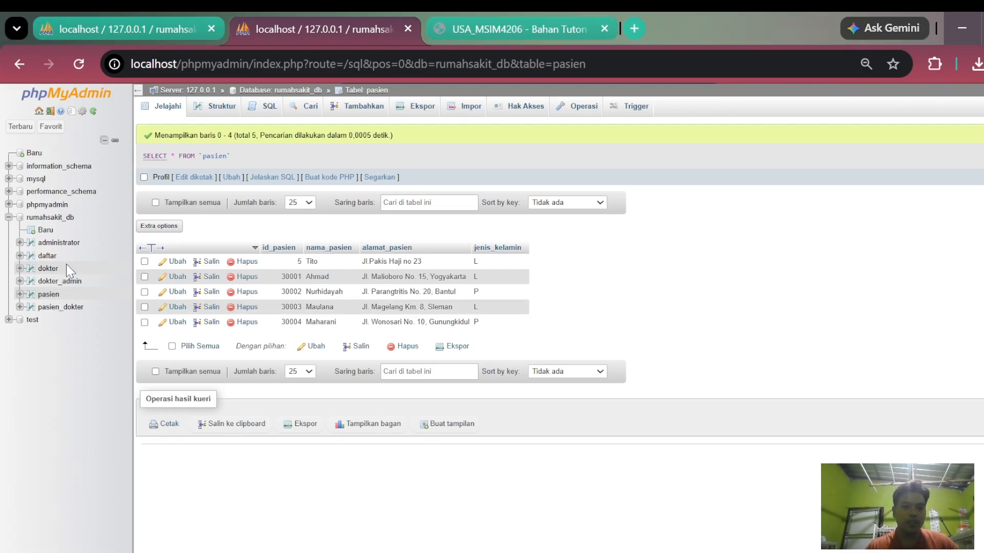
# - Start a fourth procedure among the routines of rumahsakit_db in the second session and name it transaksi4
pyautogui.click(57, 217)
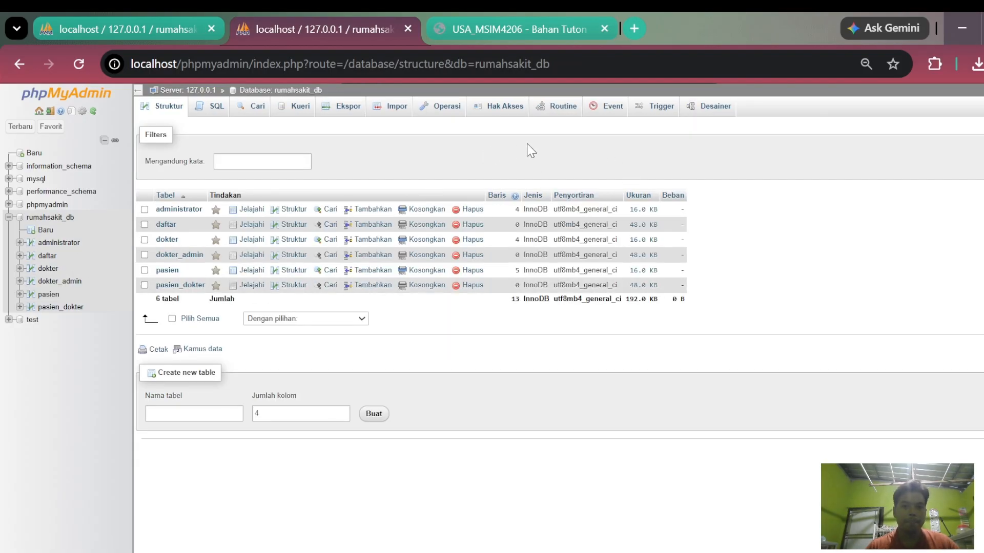
pyautogui.click(575, 107)
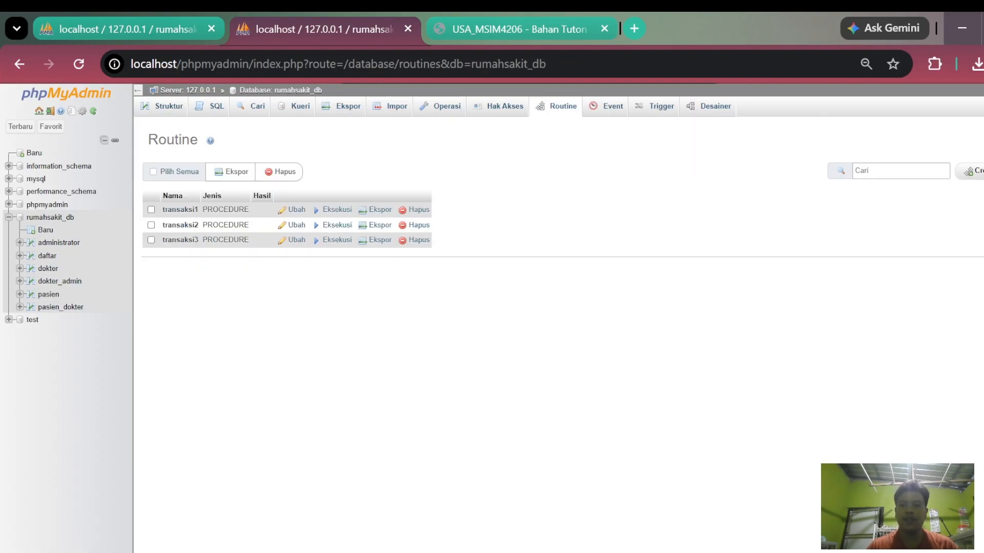
pyautogui.click(970, 172)
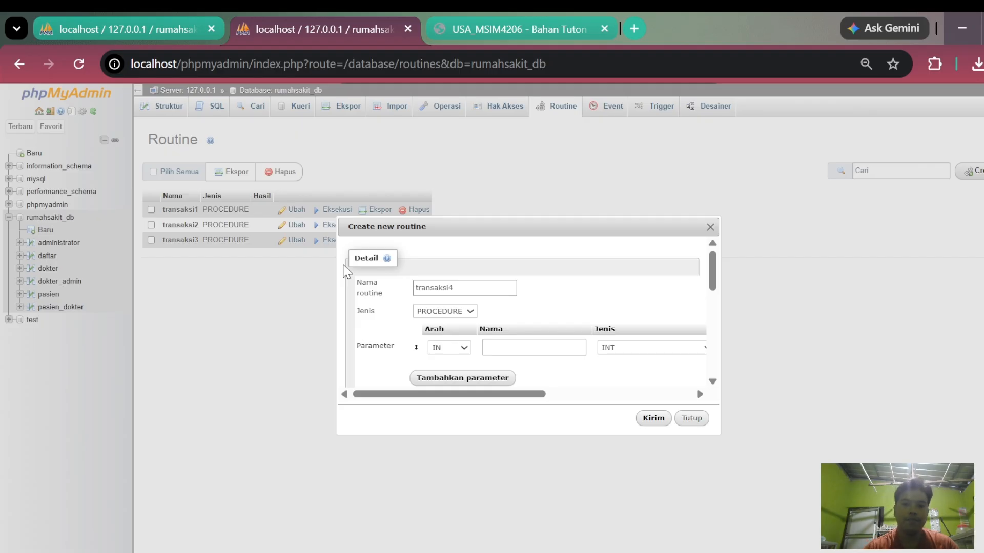
# - Remove the empty parameter row and paste a transaction that inserts a patient, runs ROLLBACK, updates a patient's name, then runs COMMIT and SELECT * FROM pasien
pyautogui.scroll(-2, 528, 364)
pyautogui.moveTo(451, 395); pyautogui.dragTo(719, 265)
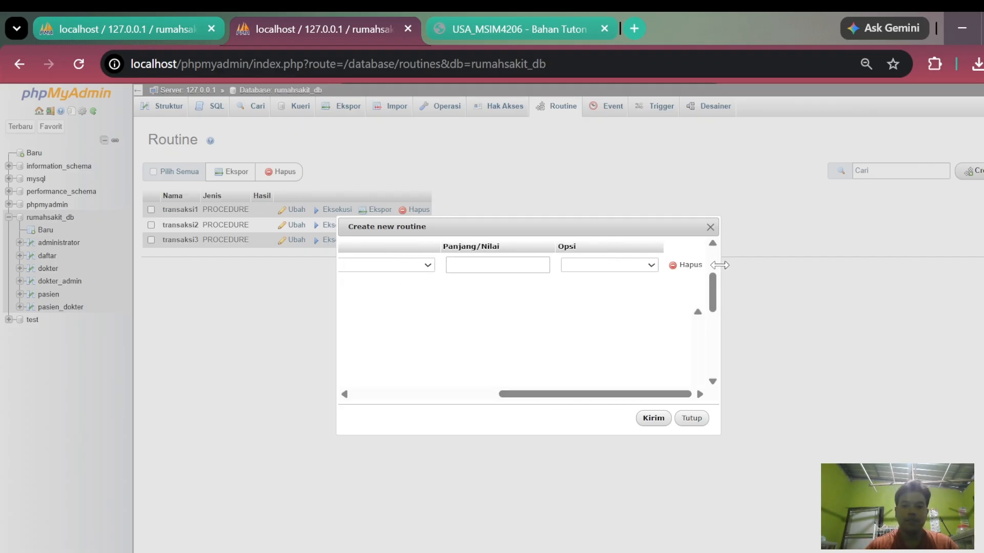
pyautogui.click(684, 265)
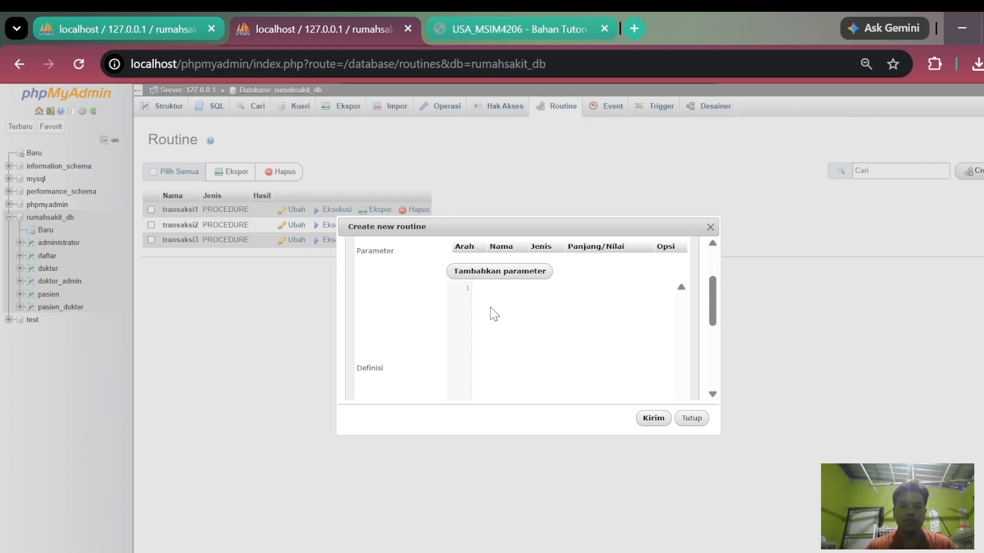
pyautogui.write("BEGIN START TRANSACTION; INSERT INTO `pasien` (`id_pasien`, `nama_pasien`, `alamat_pasien`, `jenis_kelamin`) VALUES (30007, 'Hanif', 'Jl.Babakan loa no 22', '1'); ROLLBACK; UPDATE pasien SET nama_pasien='Septin' WHERE id_pasien='30003'; COMMIT; SELECT * FROM pasien; END")
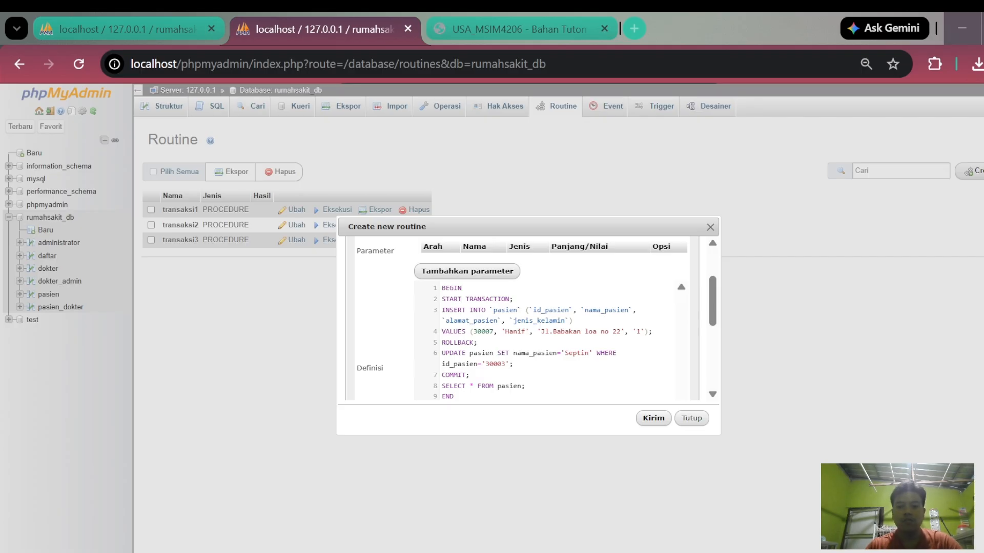
# - Review the INSERT, ROLLBACK and UPDATE statements in the transaksi4 definition, including the patient ID in the WHERE condition
pyautogui.click(484, 322)
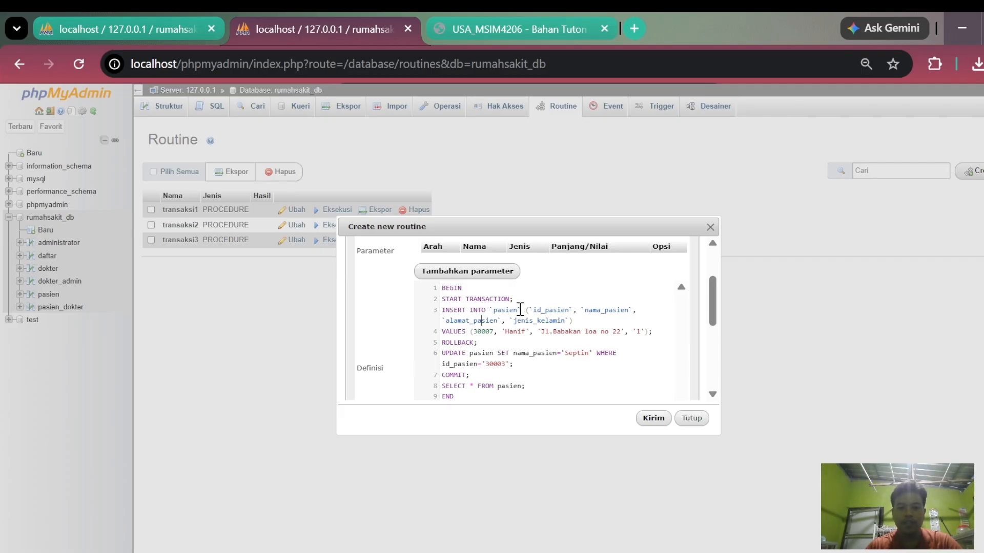
pyautogui.click(506, 333)
pyautogui.doubleClick(459, 343)
pyautogui.click(510, 342)
pyautogui.scroll(-2, 470, 342)
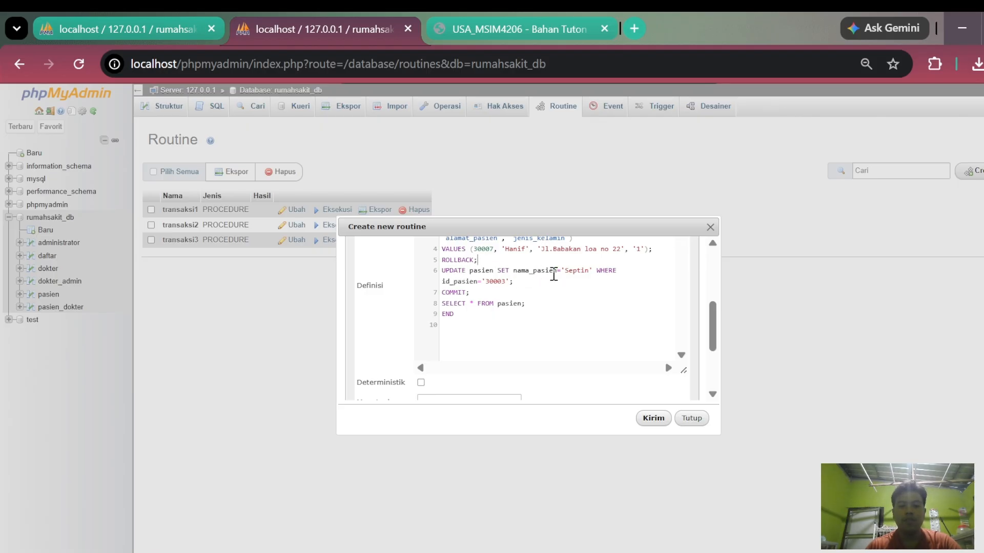
pyautogui.doubleClick(494, 286)
pyautogui.click(531, 281)
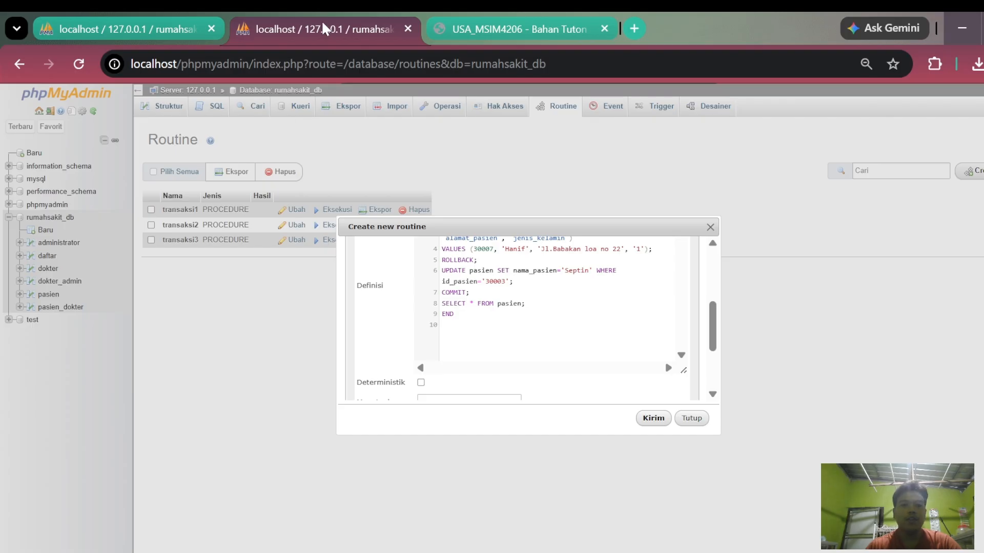
# - Check the target patient's row in the pasien table of the first session, and save the transaksi4 procedure in the second session
pyautogui.click(147, 20)
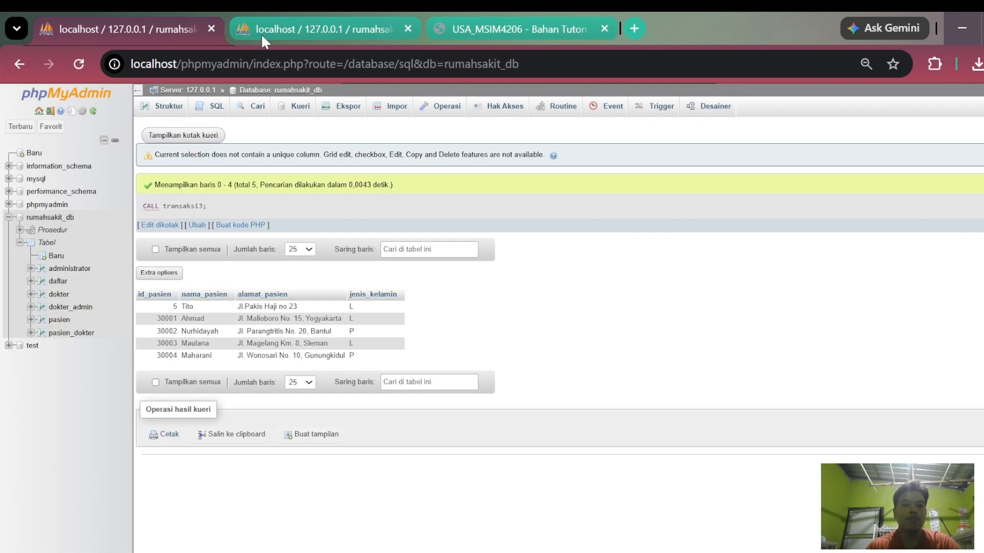
pyautogui.click(59, 319)
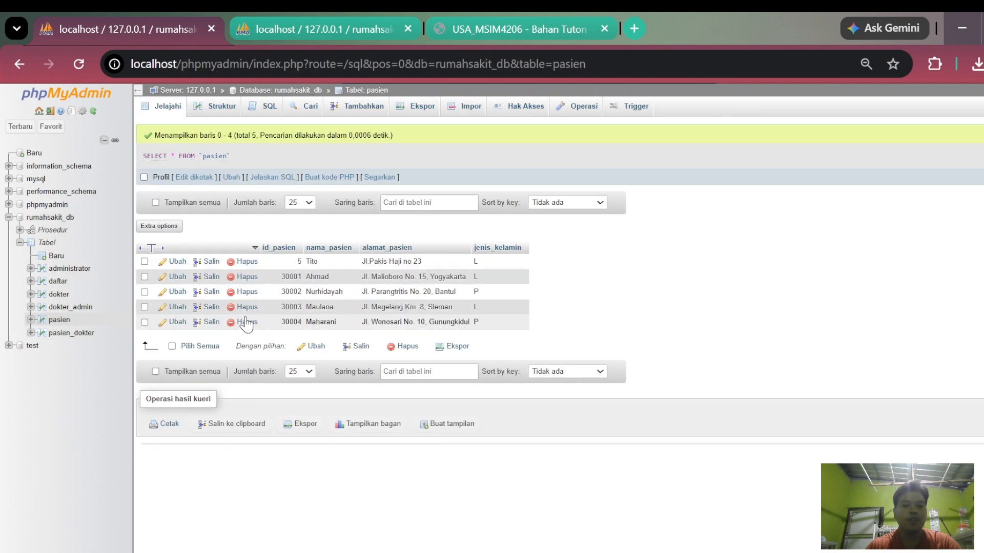
pyautogui.moveTo(280, 306); pyautogui.dragTo(345, 312)
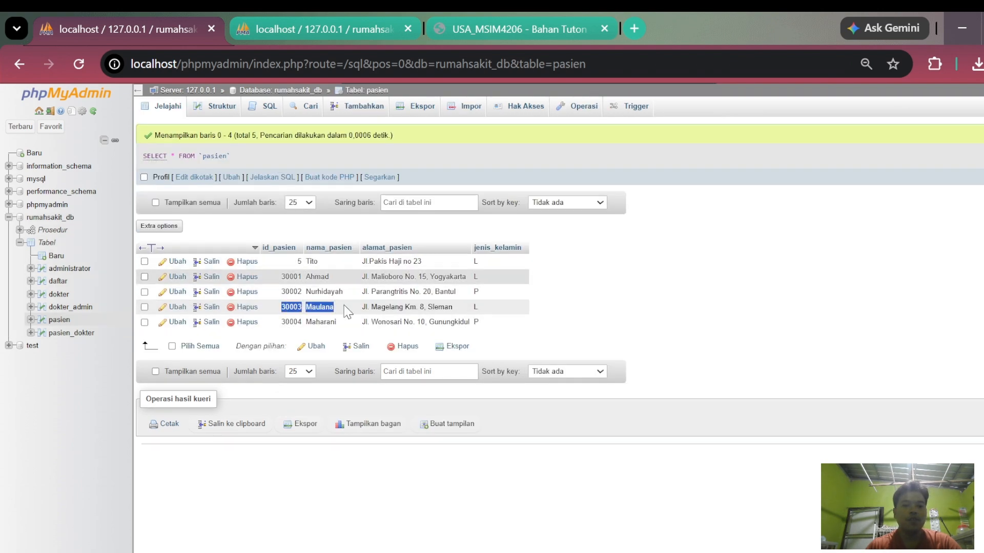
pyautogui.click(300, 28)
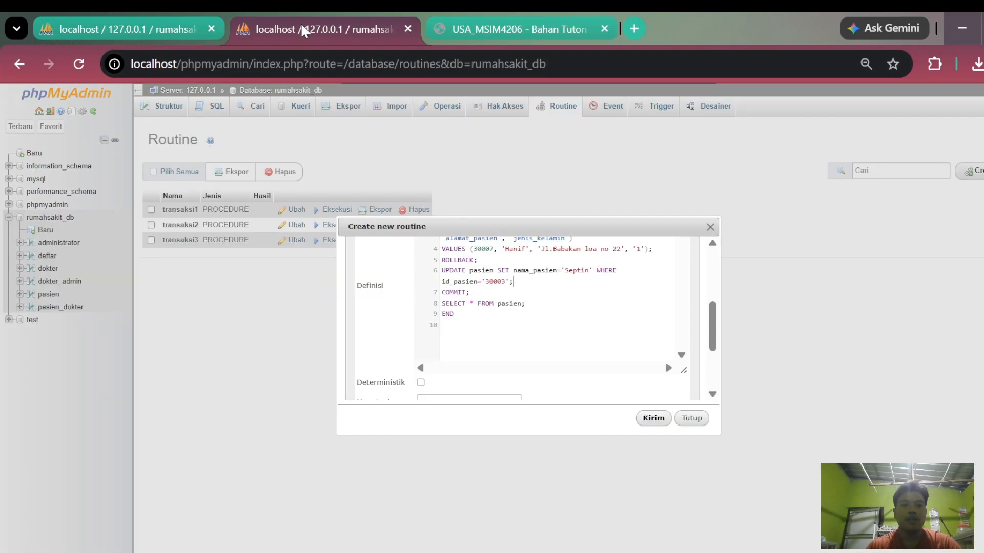
pyautogui.click(652, 419)
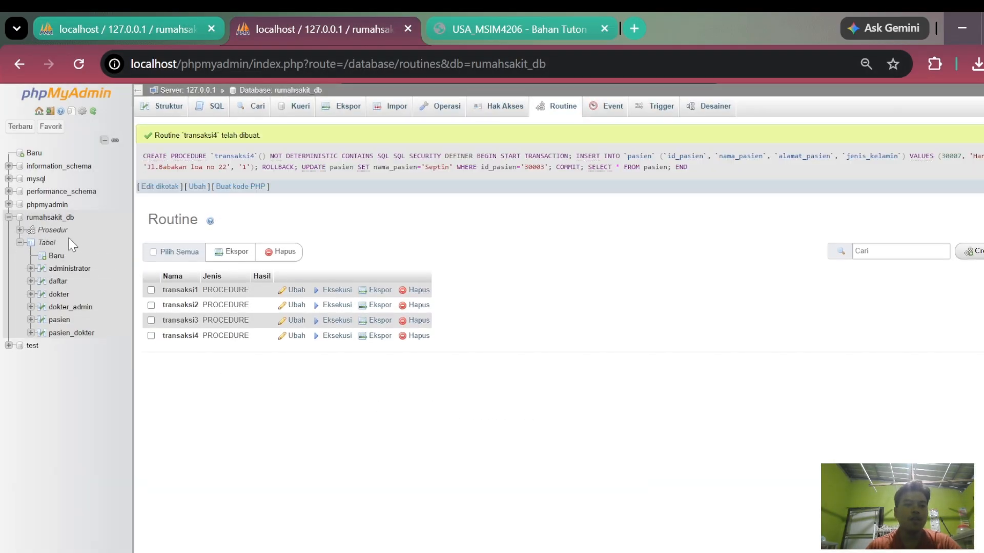
# - Leave the routines page and execute the SQL statement CALL transaksi4 on the rumahsakit_db database
pyautogui.click(55, 220)
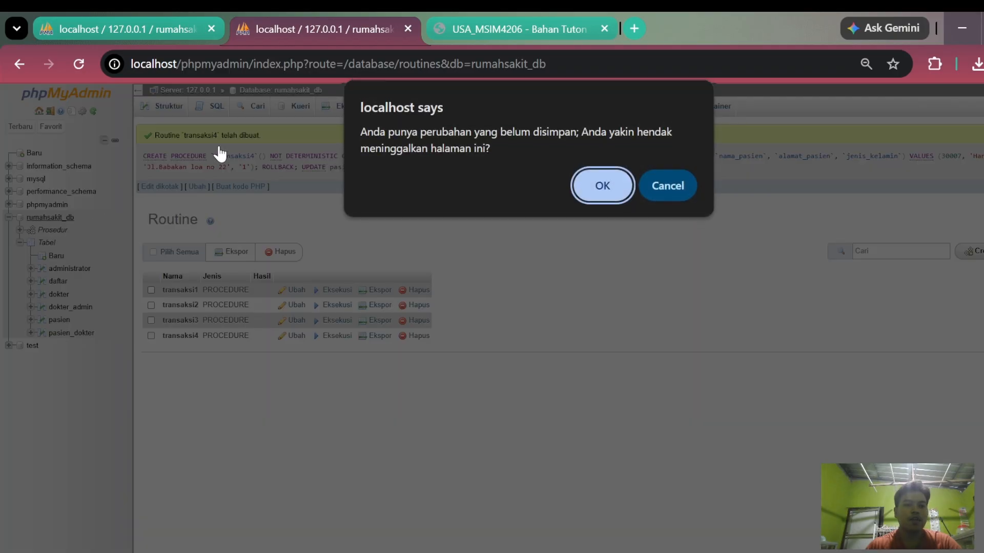
pyautogui.click(602, 185)
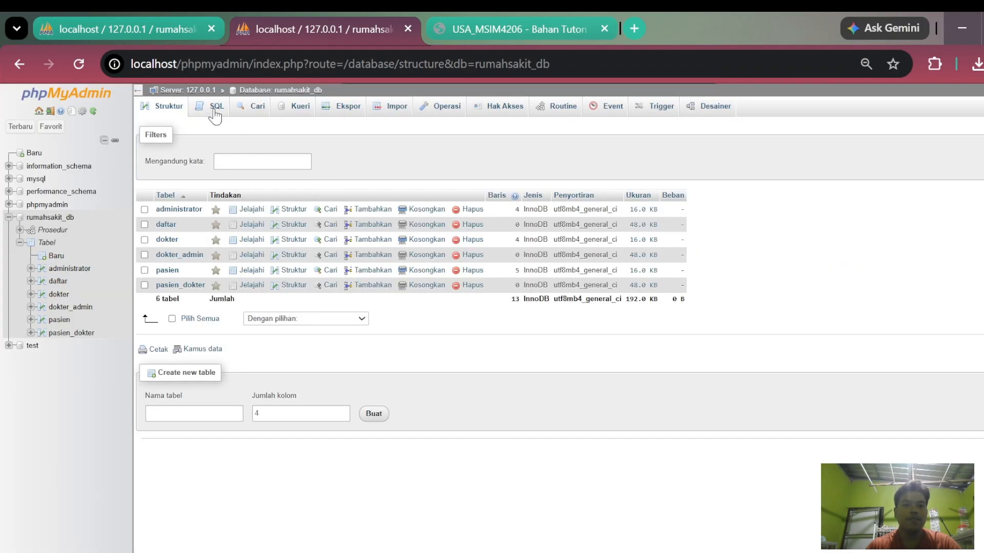
pyautogui.click(213, 109)
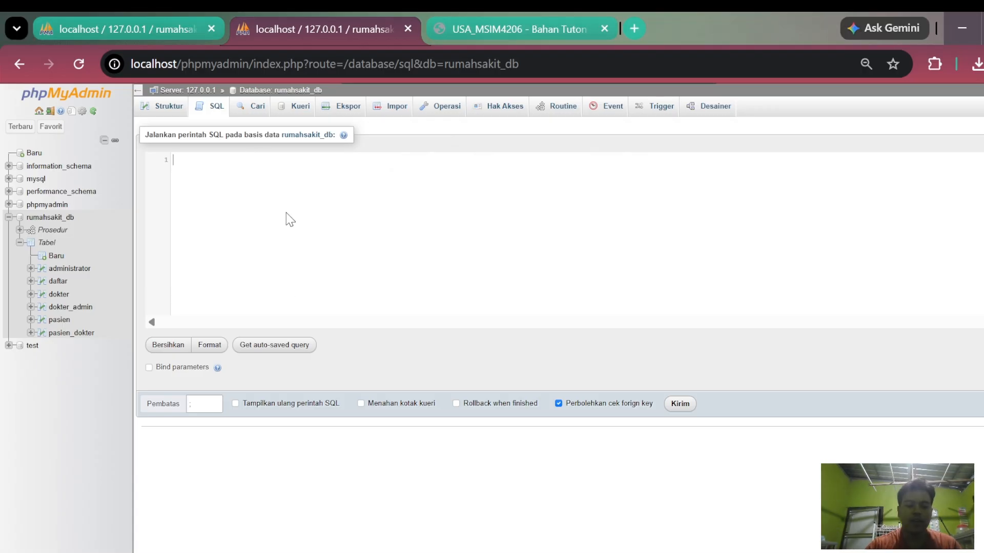
pyautogui.write('CALL')
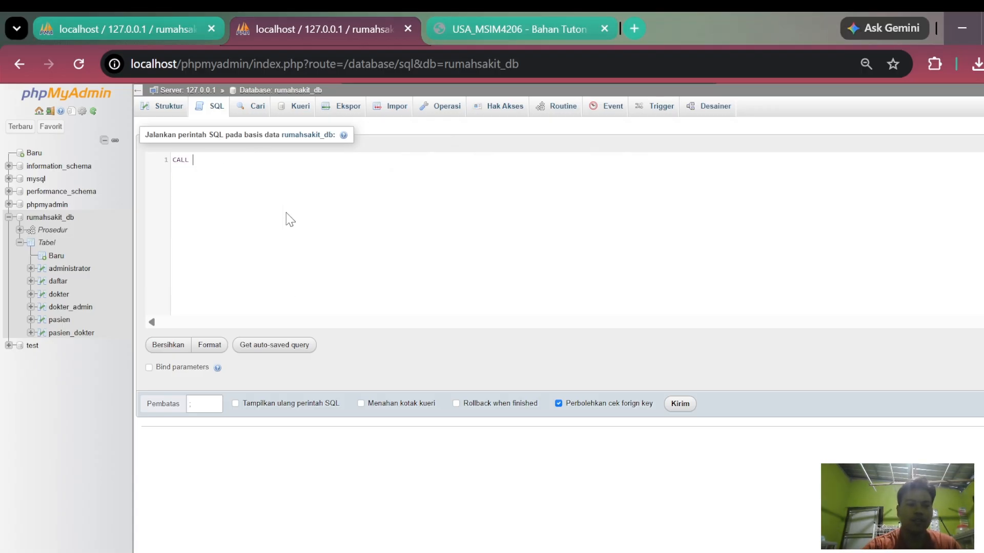
pyautogui.write(' transaksi4')
pyautogui.click(680, 403)
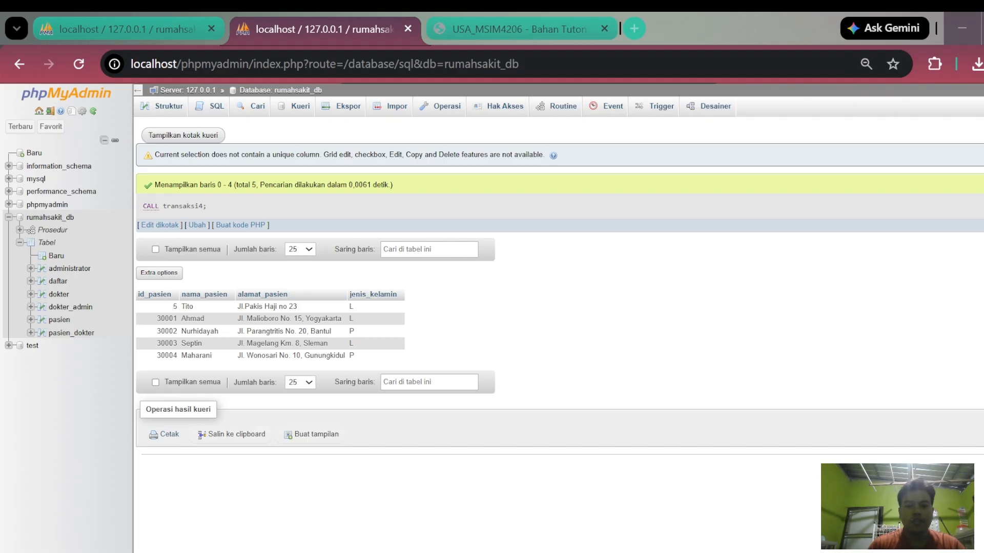
# - Open the transaksi4 routine in the first session, review where ROLLBACK and COMMIT stand in its definition, and close it without changes
pyautogui.click(126, 29)
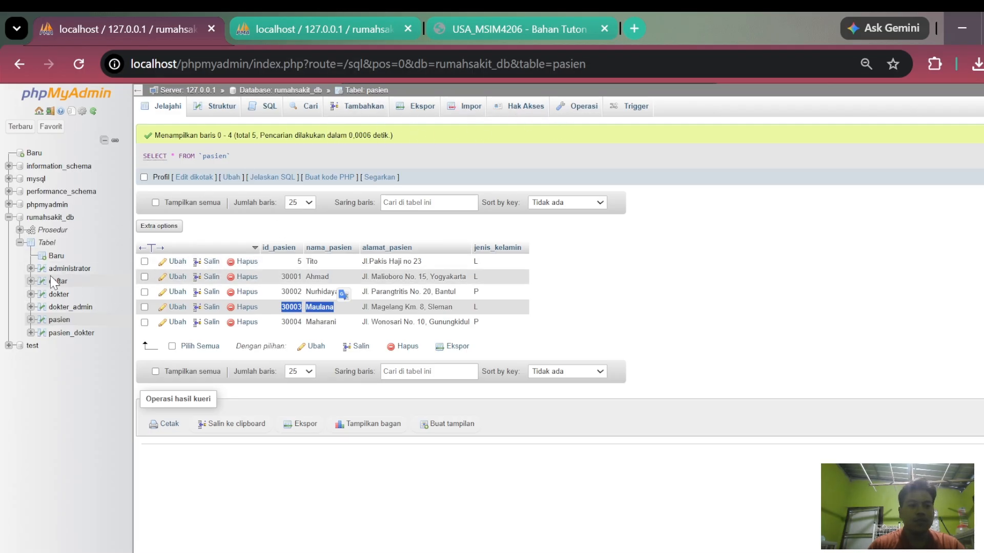
pyautogui.click(58, 219)
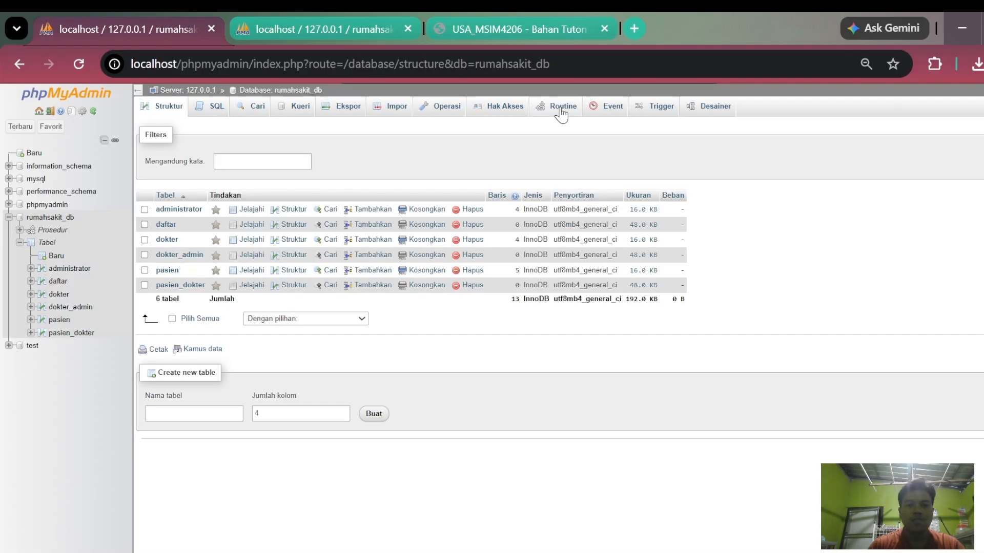
pyautogui.click(563, 108)
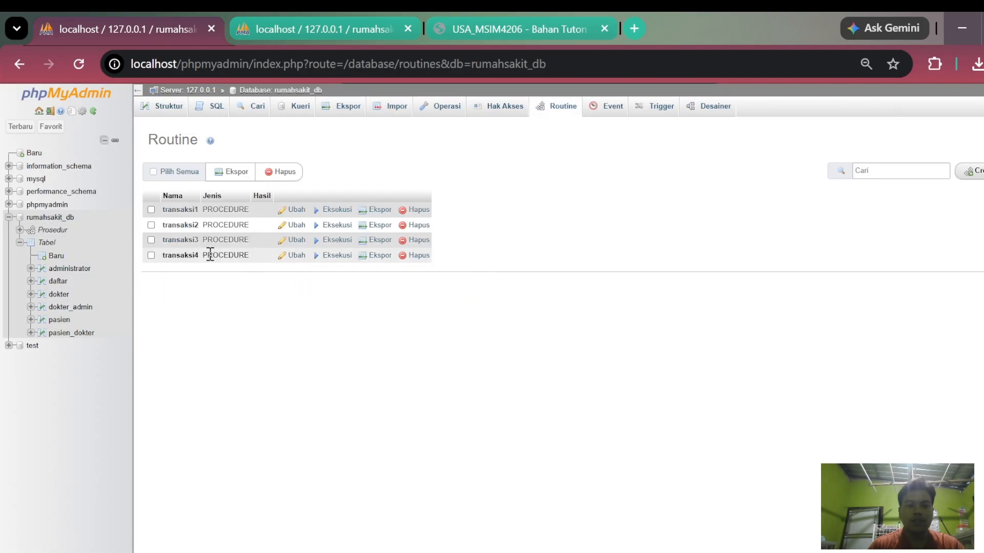
pyautogui.click(295, 255)
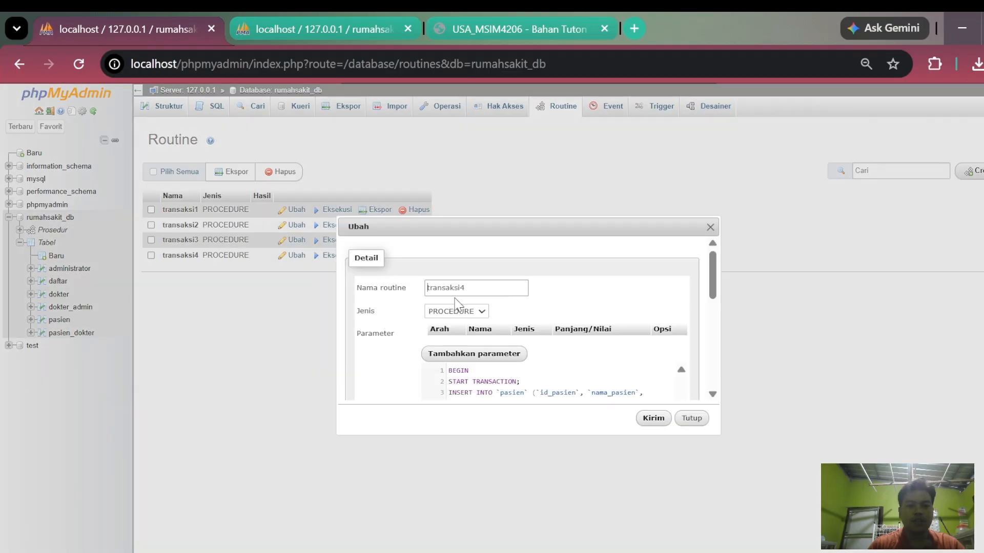
pyautogui.scroll(-3, 560, 352)
pyautogui.scroll(-2, 560, 352)
pyautogui.scroll(2, 560, 352)
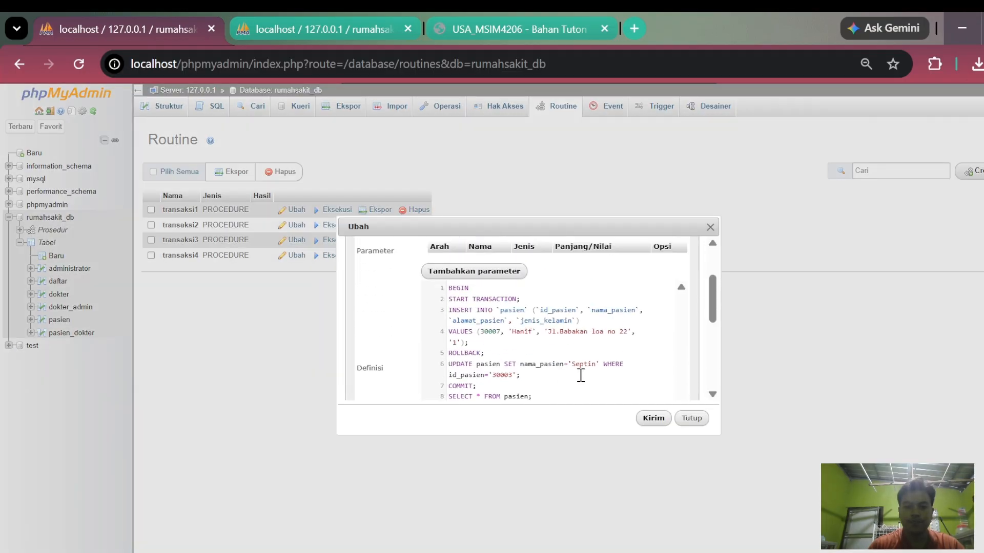
pyautogui.hotkey('alt', 'Tab')
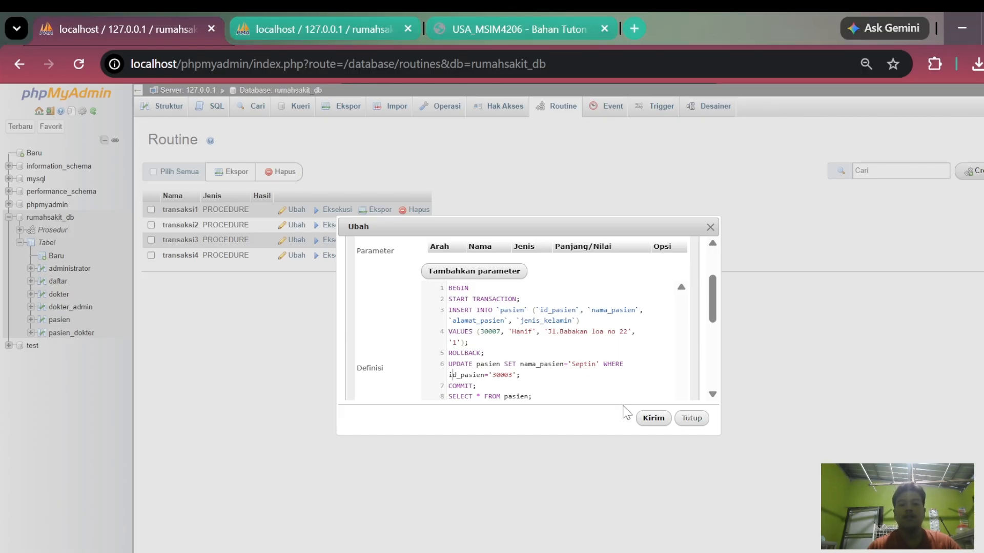
pyautogui.click(691, 421)
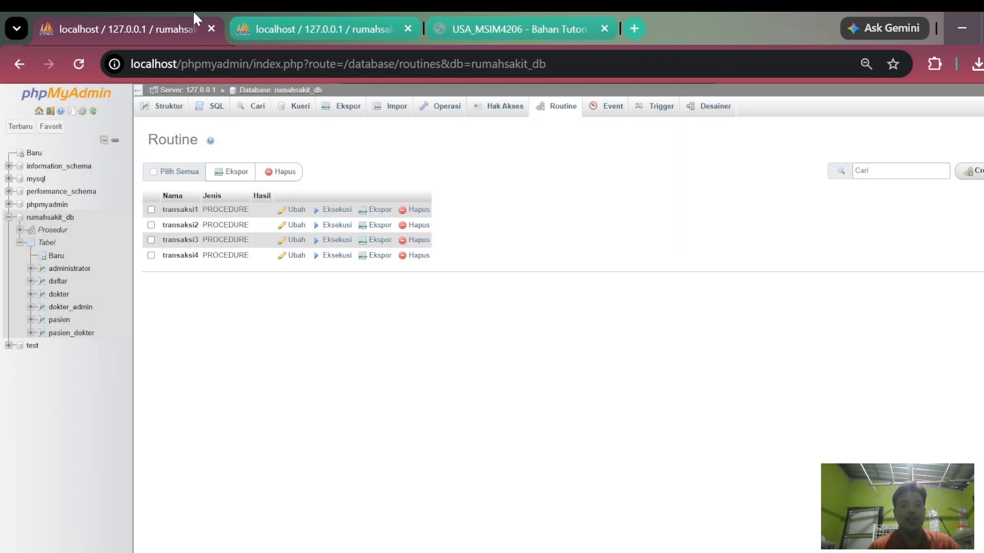
# - Browse the pasien table in the second session and check the ID and name of the patient targeted by transaksi4
pyautogui.click(295, 24)
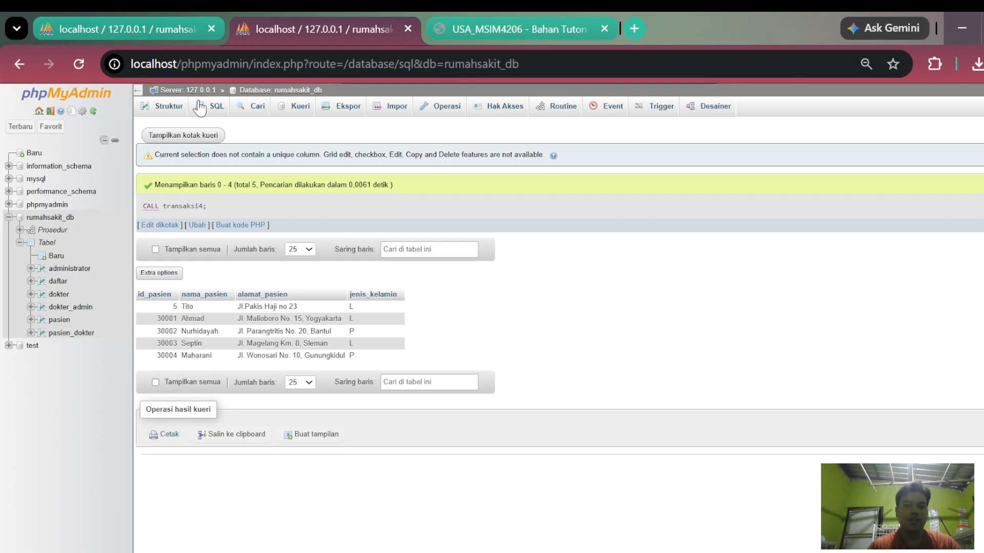
pyautogui.click(68, 321)
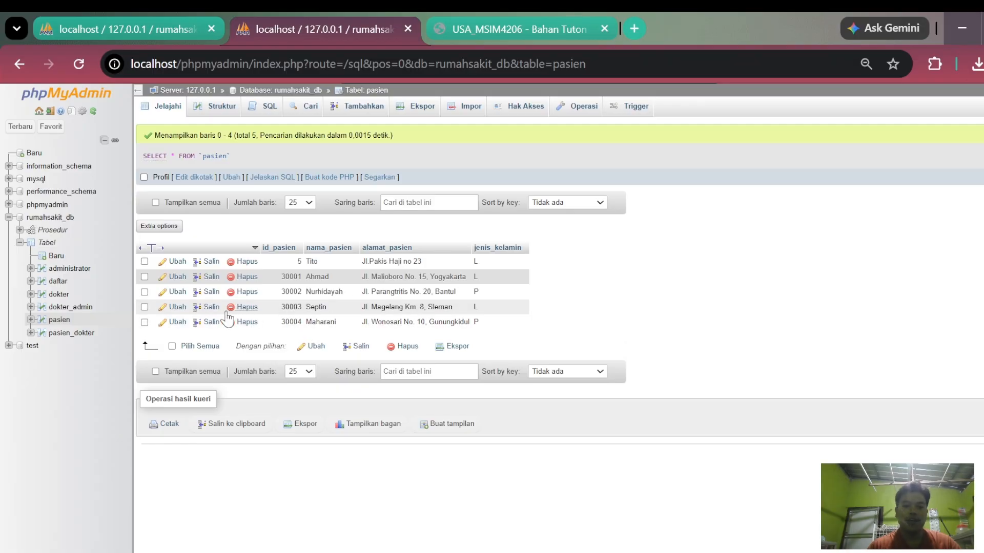
pyautogui.moveTo(282, 307); pyautogui.dragTo(327, 307)
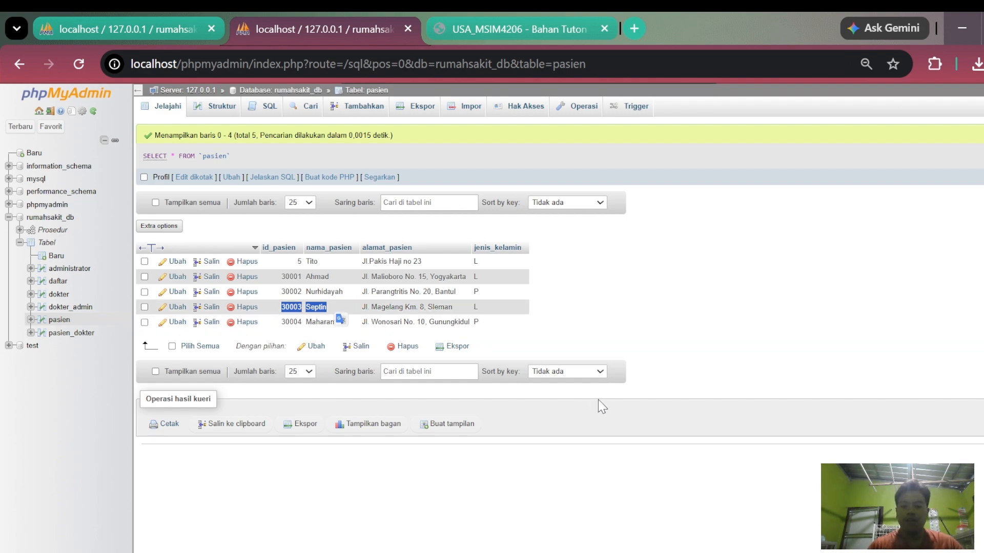
# - Start a new procedure named transaksi5 among the rumahsakit_db routines and remove its empty parameter row
pyautogui.click(758, 552)
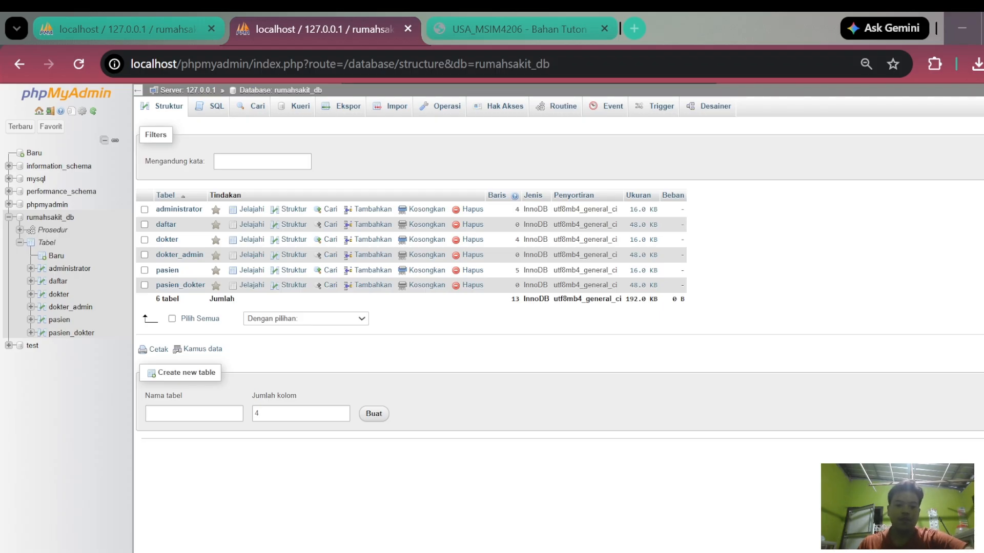
pyautogui.hotkey('alt', 'Tab')
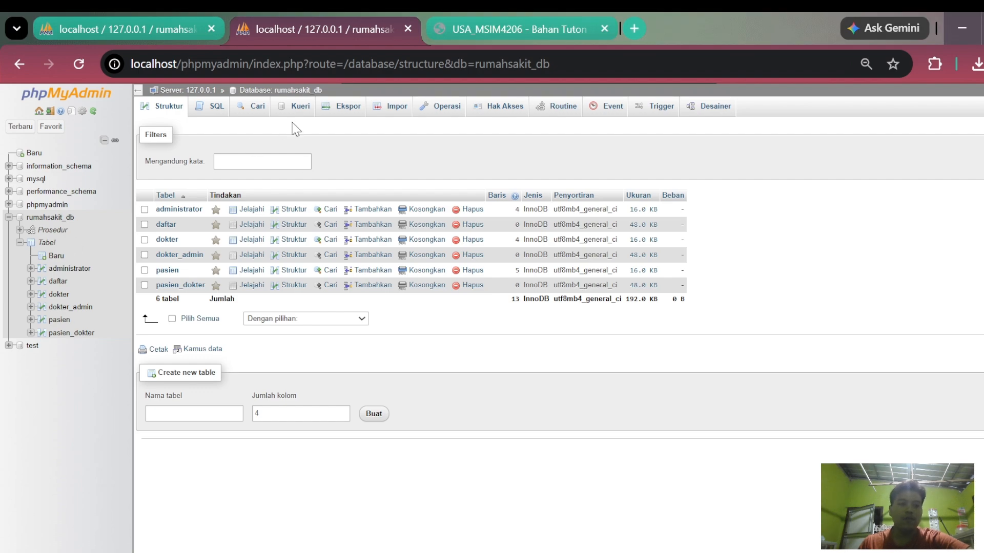
pyautogui.click(215, 107)
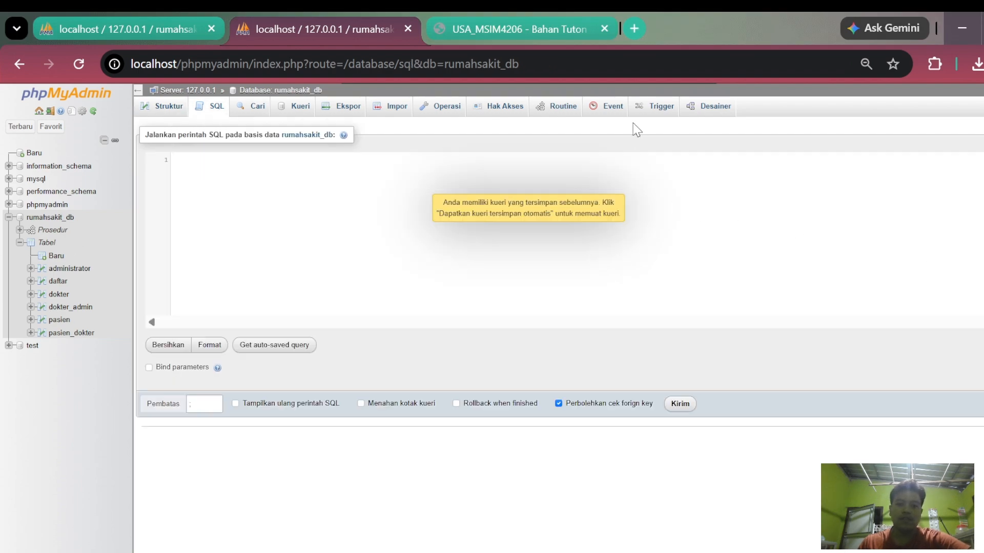
pyautogui.click(563, 109)
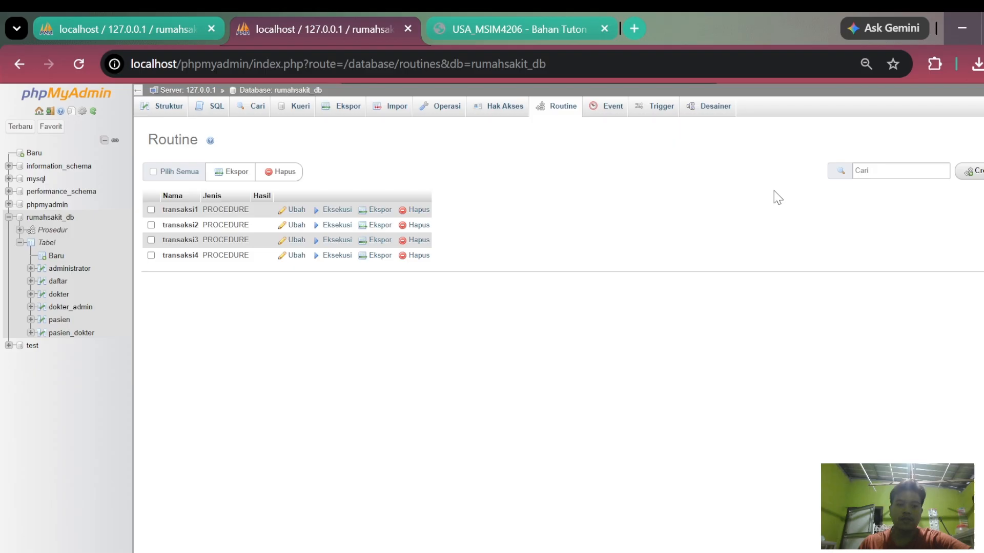
pyautogui.click(975, 176)
pyautogui.click(429, 286)
pyautogui.write('t')
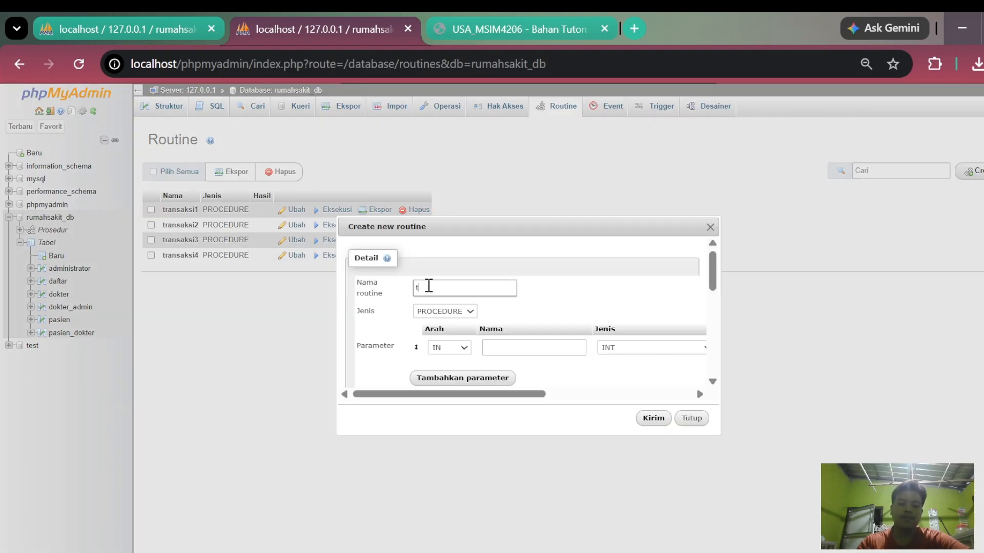
pyautogui.write('ransaksi5')
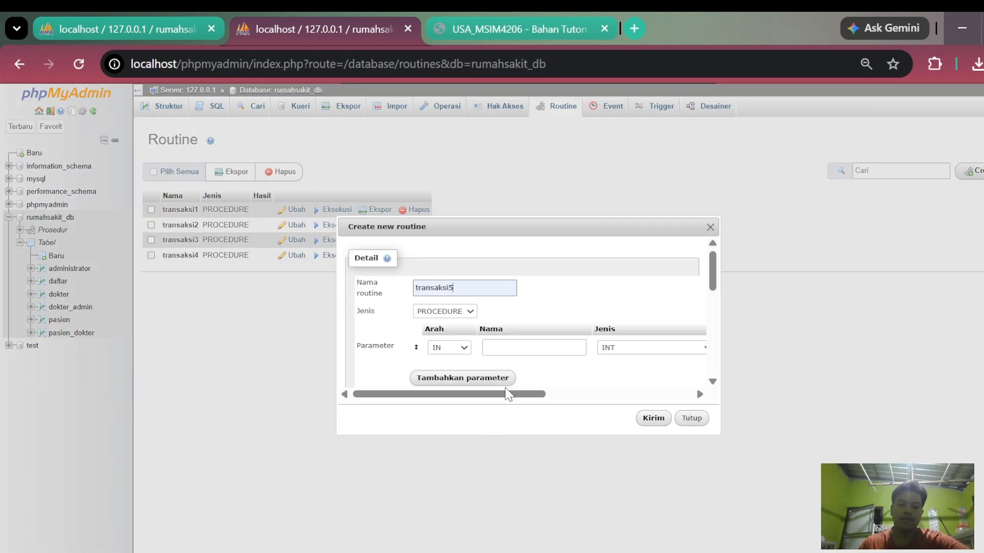
pyautogui.moveTo(428, 394); pyautogui.dragTo(724, 373)
pyautogui.click(668, 348)
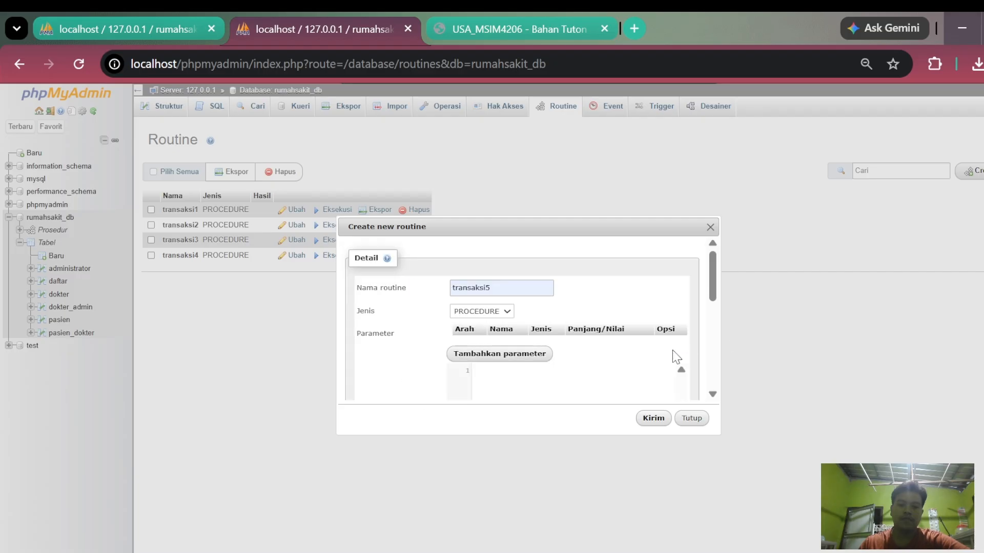
# - Paste the transaction code with SAVEPOINT POINT1, ROLLBACK TO SAVEPOINT POINT1 and COMMIT as transaksi5's definition, and save the procedure
pyautogui.scroll(-3, 492, 359)
pyautogui.click(492, 369)
pyautogui.hotkey('ctrl', 'v')
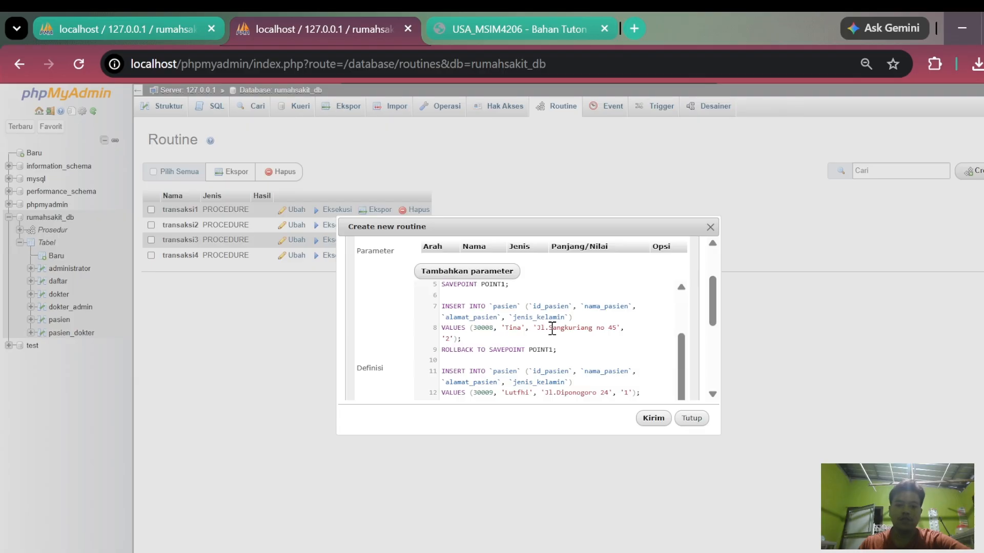
pyautogui.scroll(-5, 527, 367)
pyautogui.scroll(5, 534, 345)
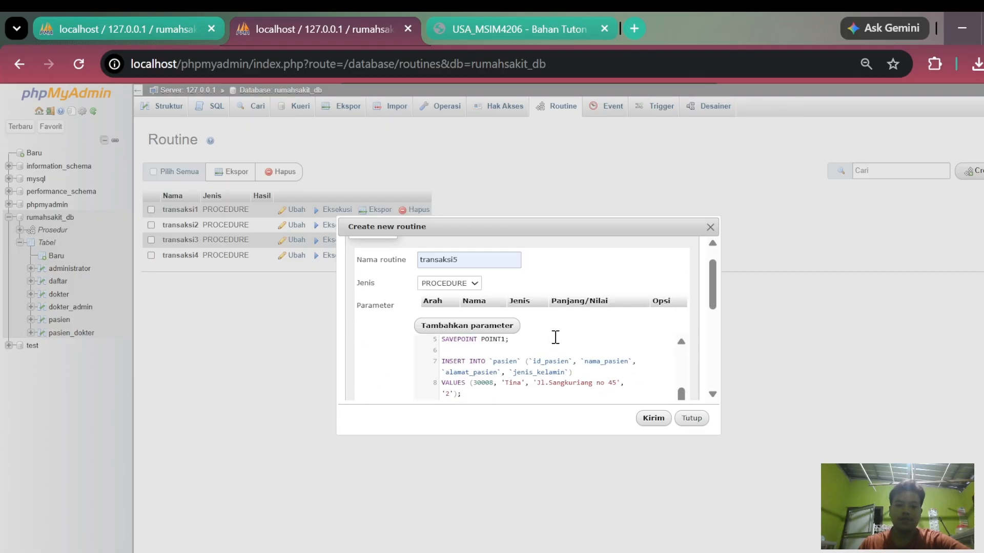
pyautogui.click(653, 419)
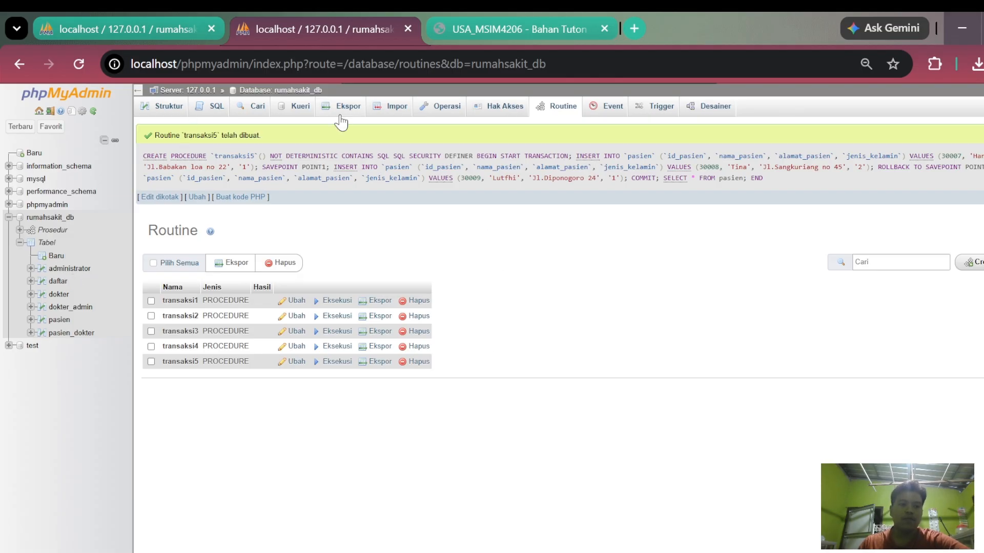
# - Leave the routines page and execute the SQL statement CALL transaksi5 on the rumahsakit_db database
pyautogui.click(215, 107)
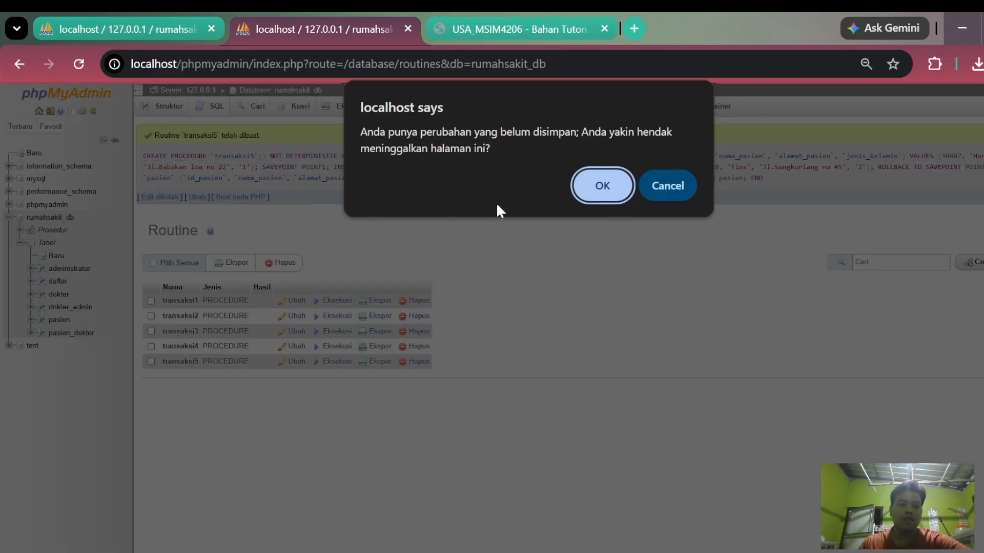
pyautogui.click(601, 183)
pyautogui.write('call')
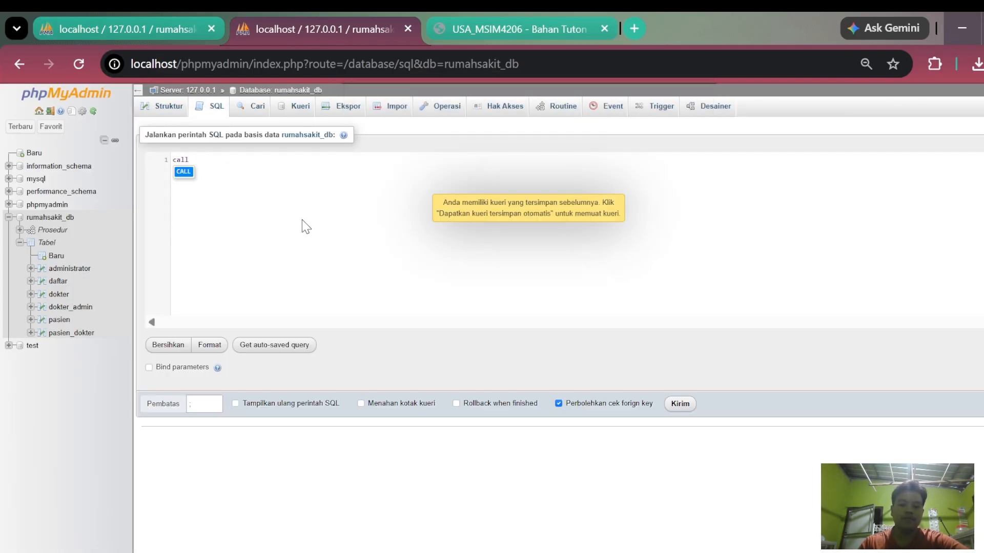
pyautogui.press('Return')
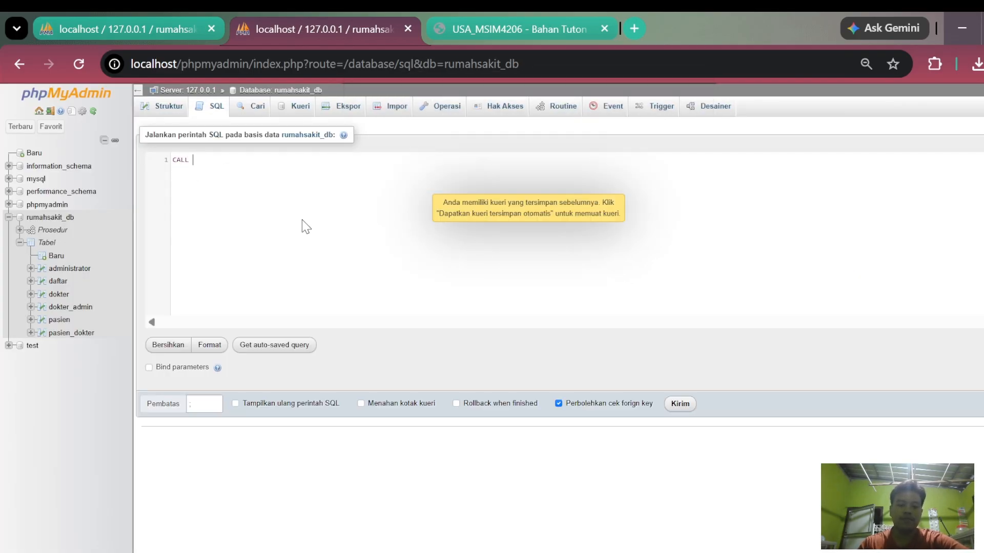
pyautogui.write('transaksi5')
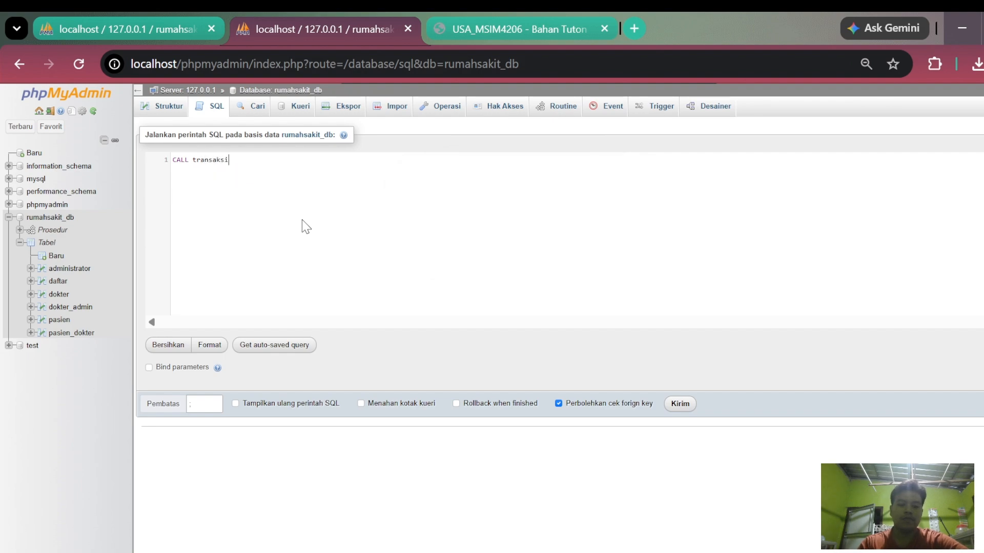
pyautogui.click(680, 410)
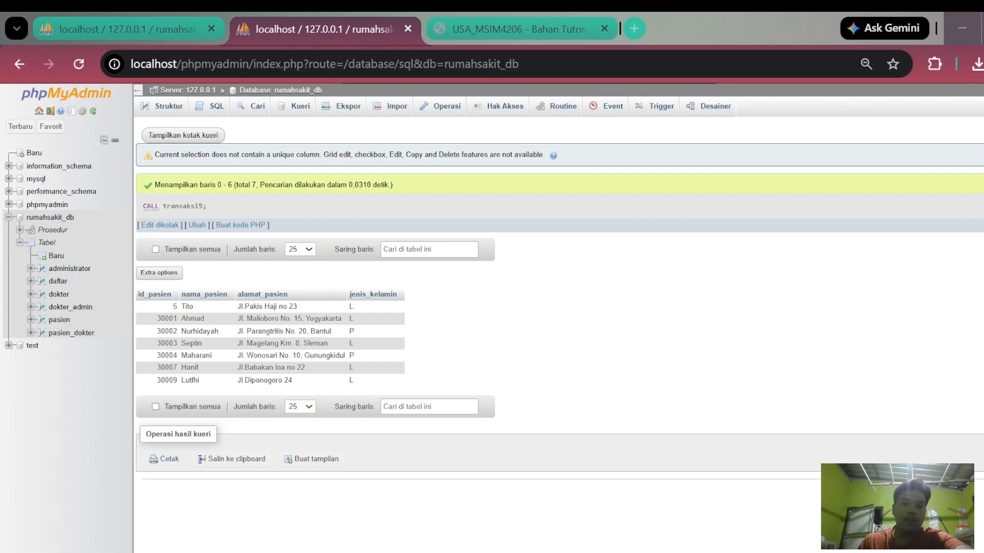
pyautogui.click(483, 306)
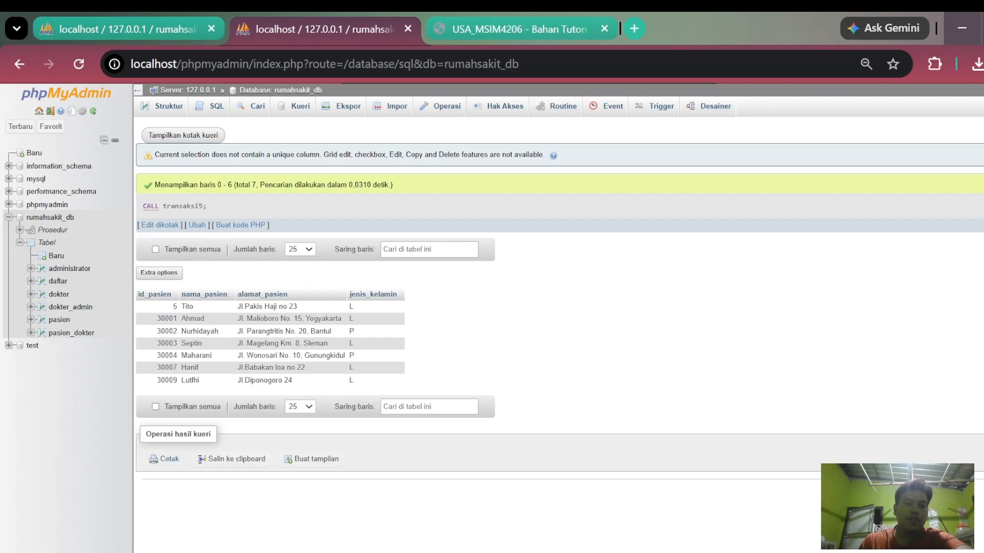
# - Reload the routines in the first session, open transaksi5 for editing, and read its definition from START TRANSACTION to COMMIT
pyautogui.click(175, 34)
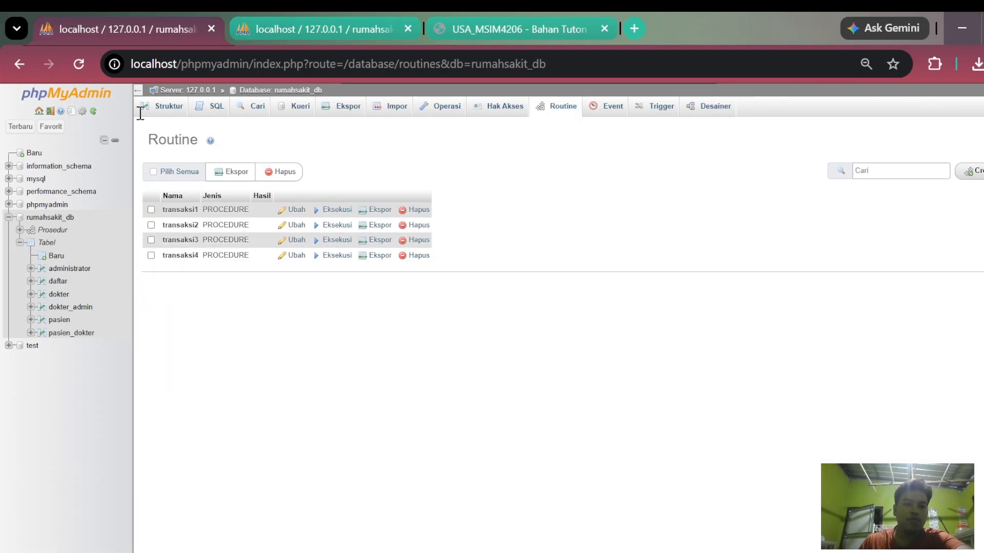
pyautogui.click(78, 64)
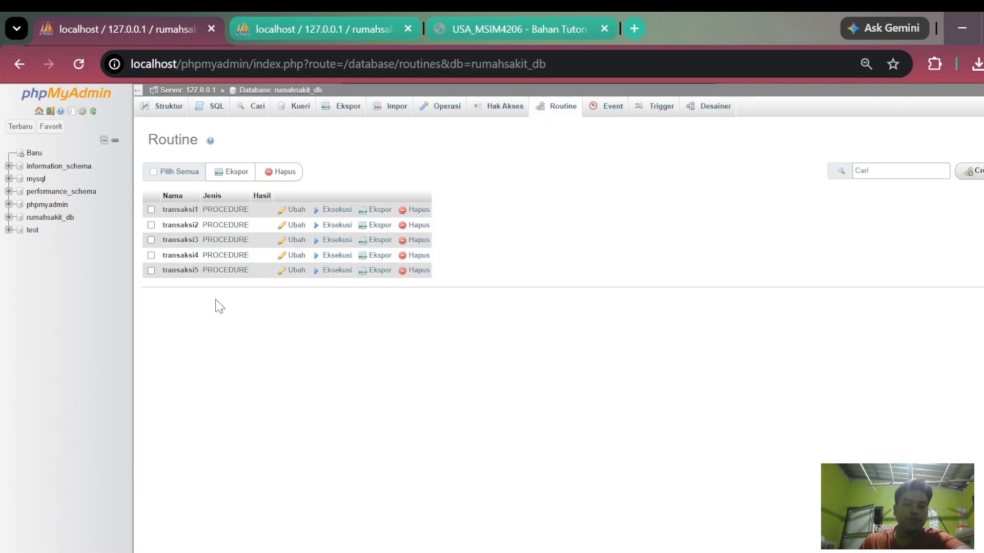
pyautogui.click(293, 270)
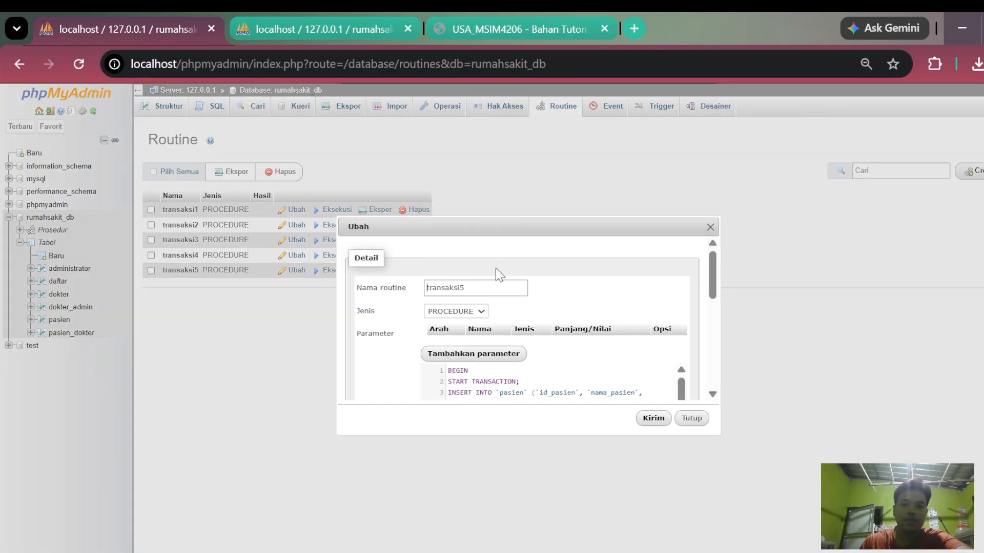
pyautogui.scroll(-5, 544, 303)
pyautogui.scroll(5, 543, 302)
pyautogui.scroll(-2, 609, 329)
pyautogui.scroll(2, 615, 333)
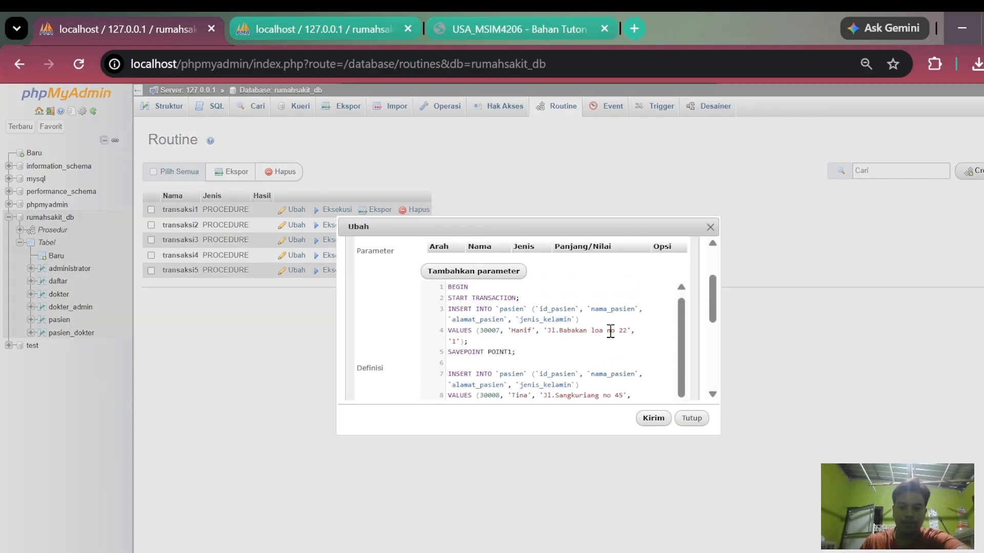
pyautogui.scroll(-1, 719, 325)
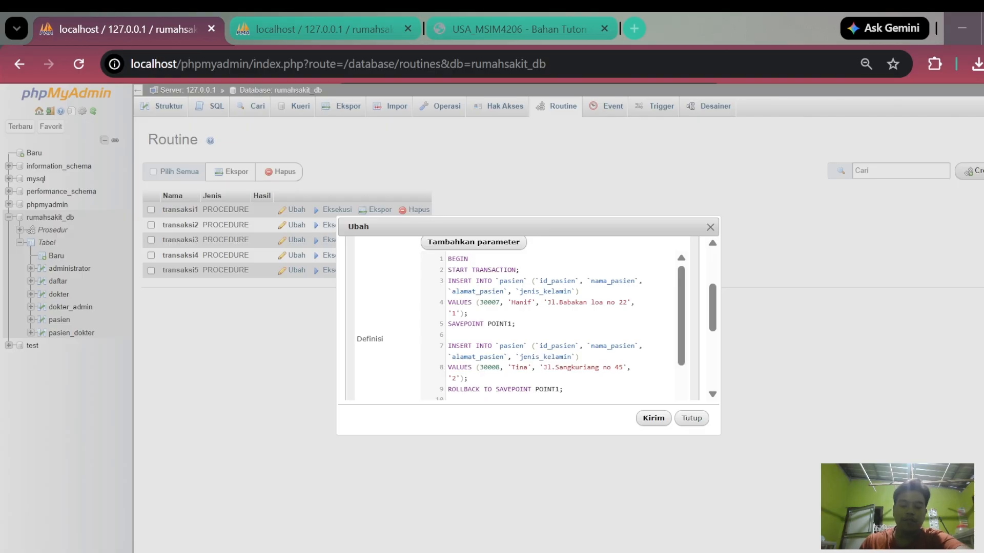
pyautogui.scroll(-3, 548, 327)
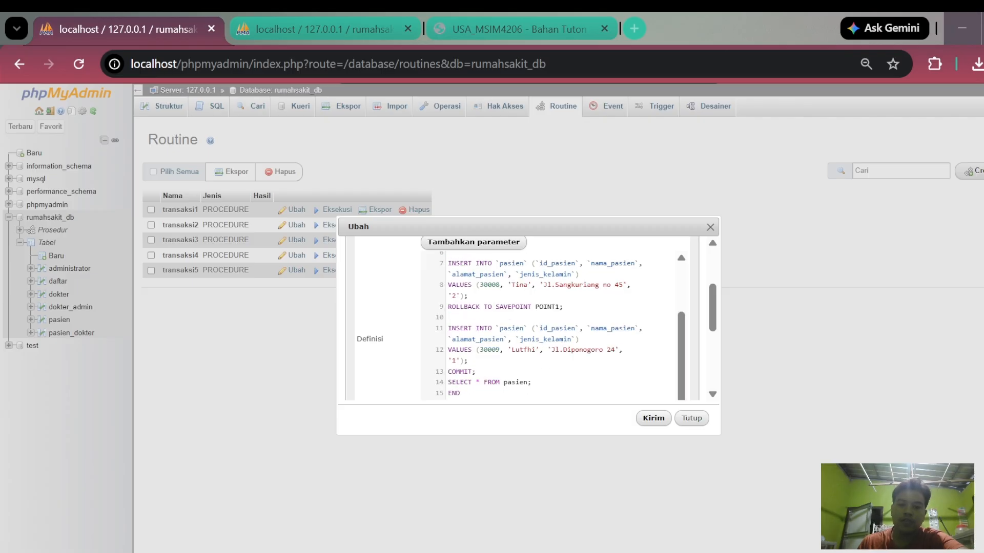
pyautogui.click(449, 317)
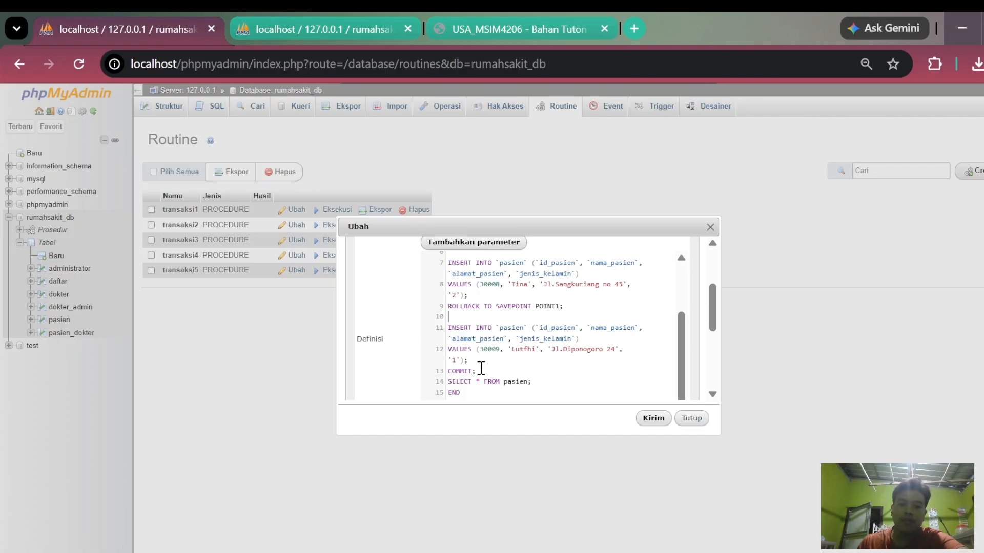
pyautogui.moveTo(481, 373); pyautogui.dragTo(449, 383)
pyautogui.scroll(3, 500, 341)
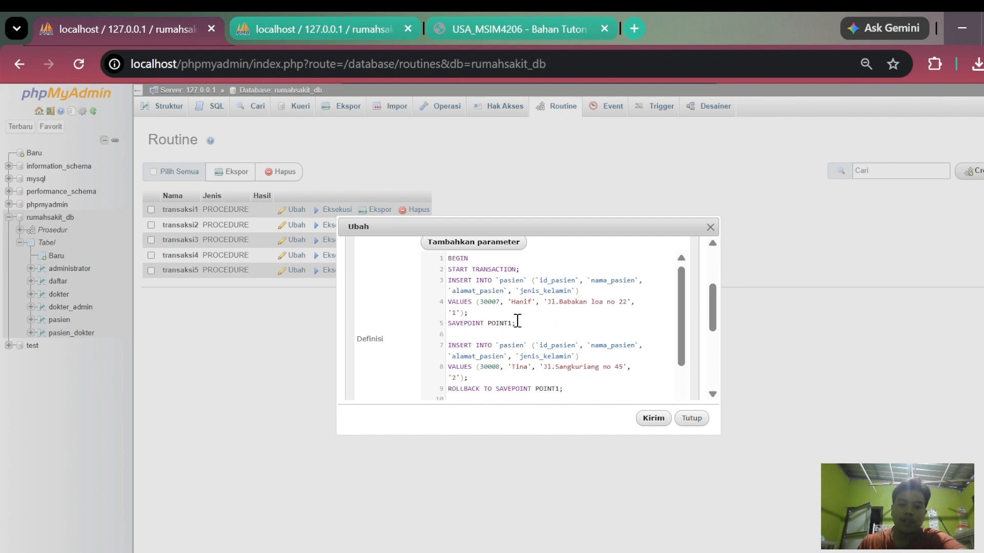
# - Review which of the three INSERT statements in transaksi5 are affected by SAVEPOINT POINT1 and ROLLBACK TO SAVEPOINT POINT1
pyautogui.moveTo(450, 302); pyautogui.dragTo(520, 303)
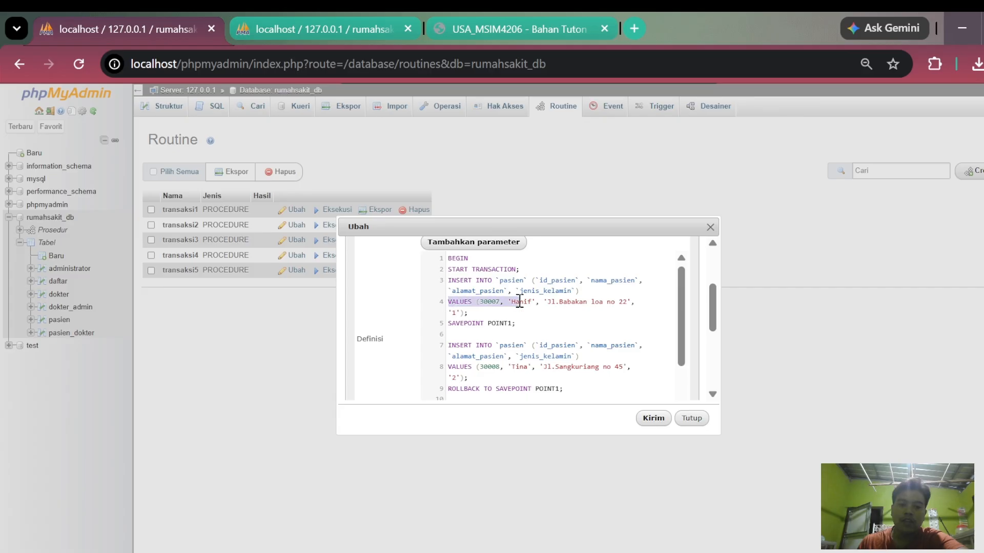
pyautogui.click(501, 304)
pyautogui.scroll(-5, 531, 306)
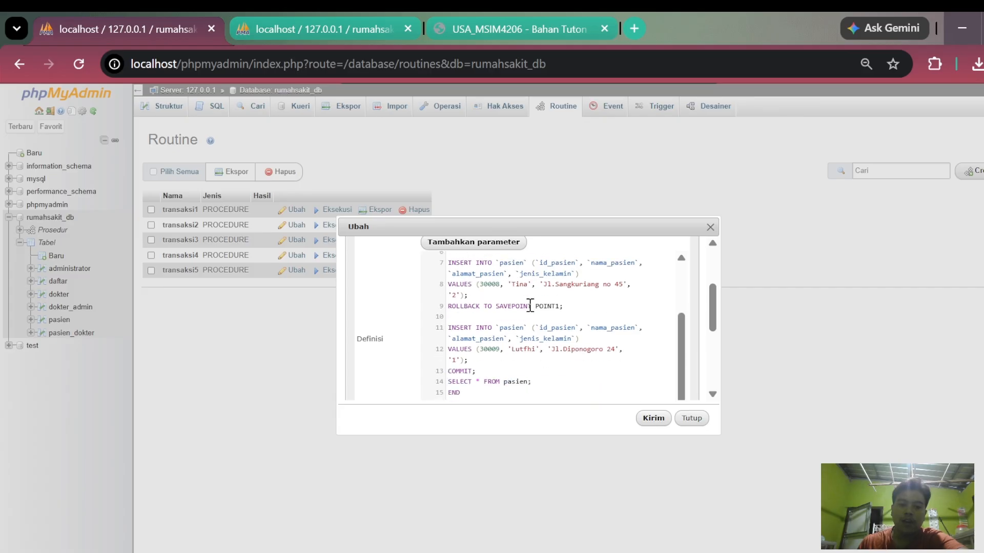
pyautogui.scroll(2, 525, 314)
pyautogui.scroll(-2, 521, 308)
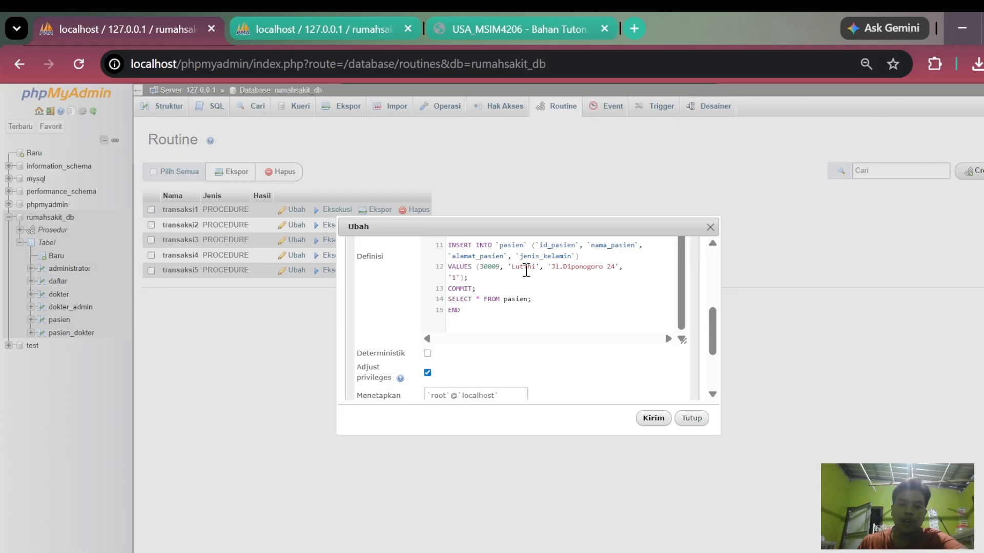
pyautogui.scroll(2, 524, 275)
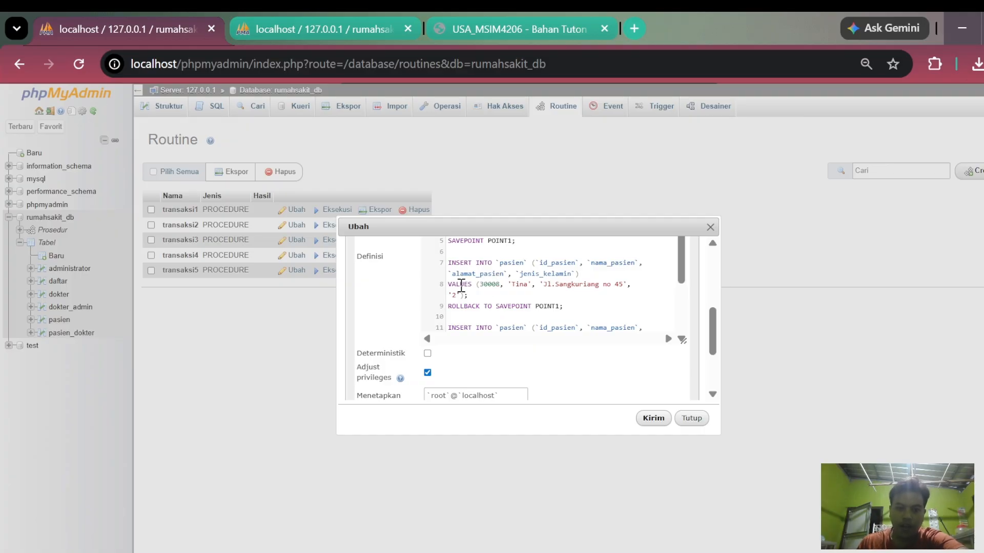
pyautogui.click(487, 284)
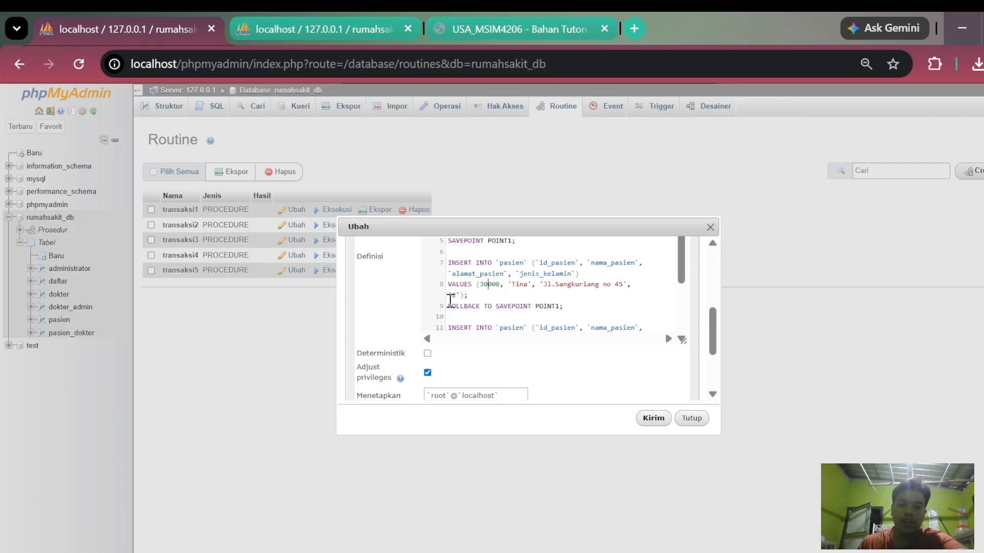
pyautogui.moveTo(449, 306); pyautogui.dragTo(498, 306)
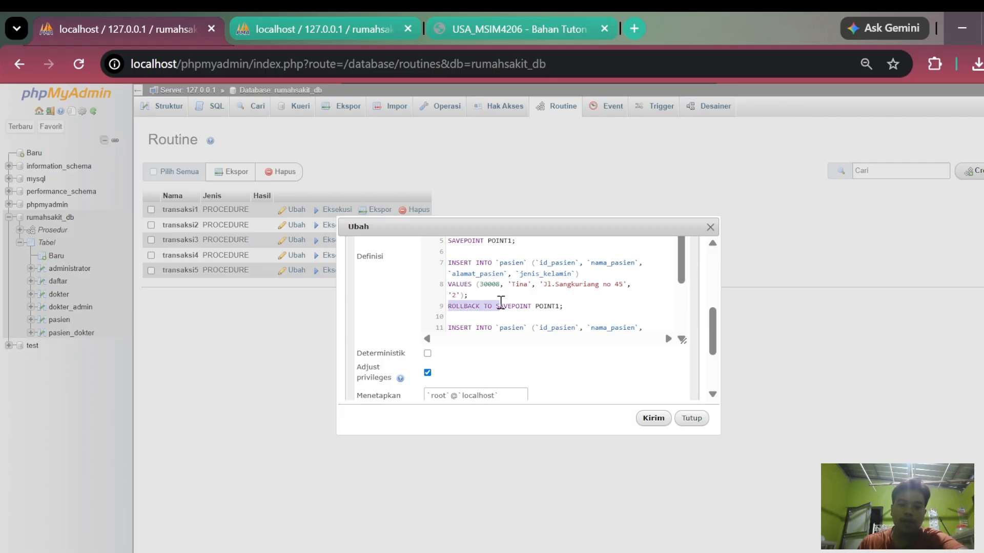
pyautogui.moveTo(449, 263); pyautogui.dragTo(600, 290)
pyautogui.click(504, 281)
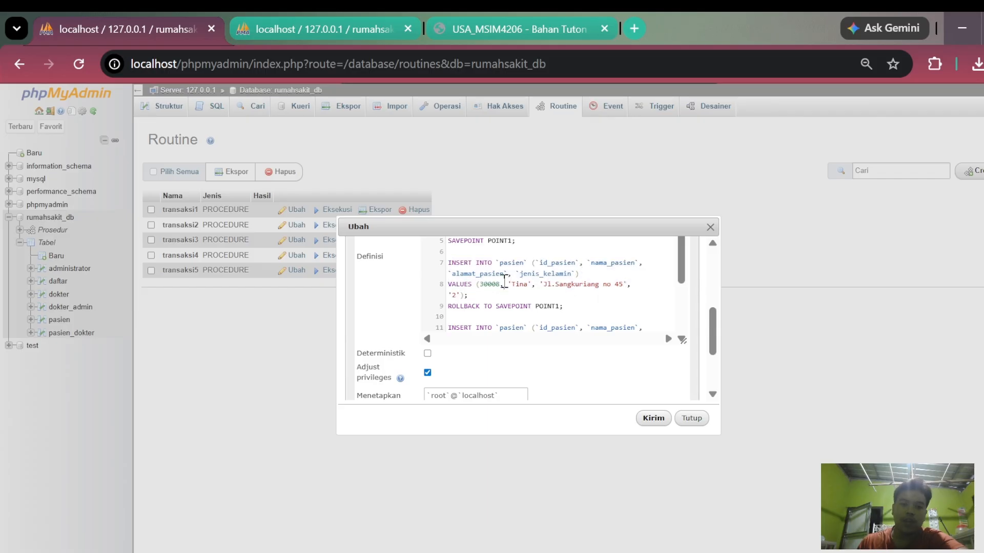
# - Browse the pasien table in the second session and check the IDs and names of the patients inserted by transaksi5
pyautogui.click(248, 23)
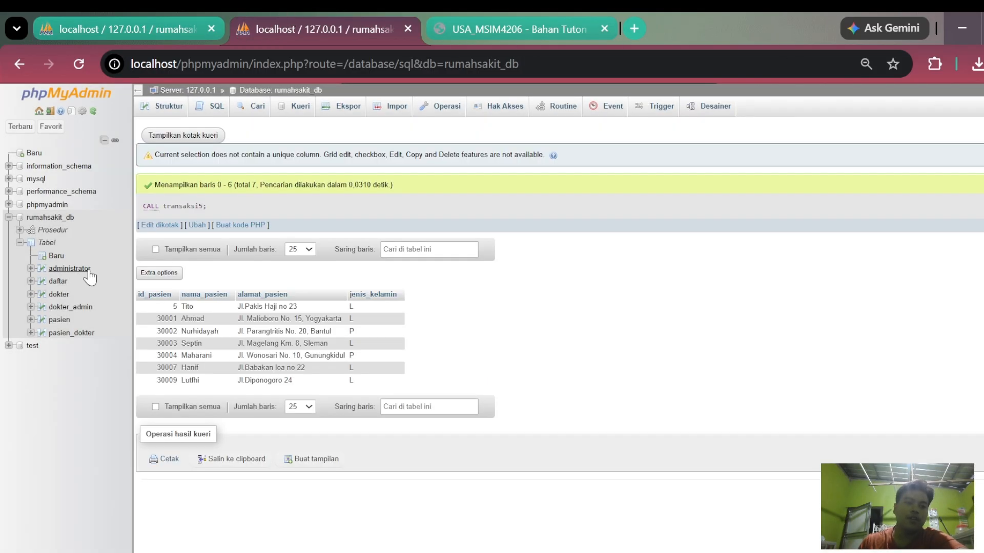
pyautogui.click(60, 320)
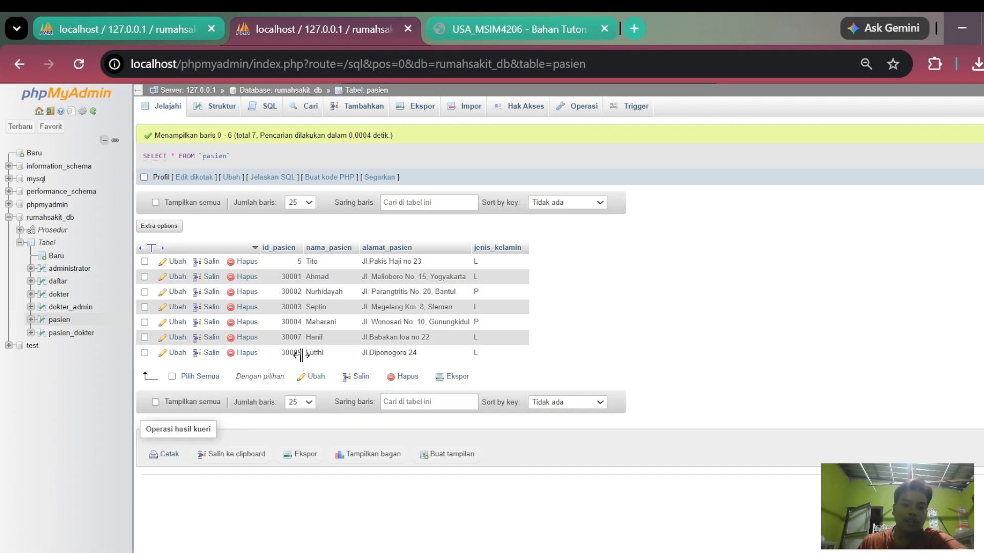
pyautogui.moveTo(282, 353); pyautogui.dragTo(325, 353)
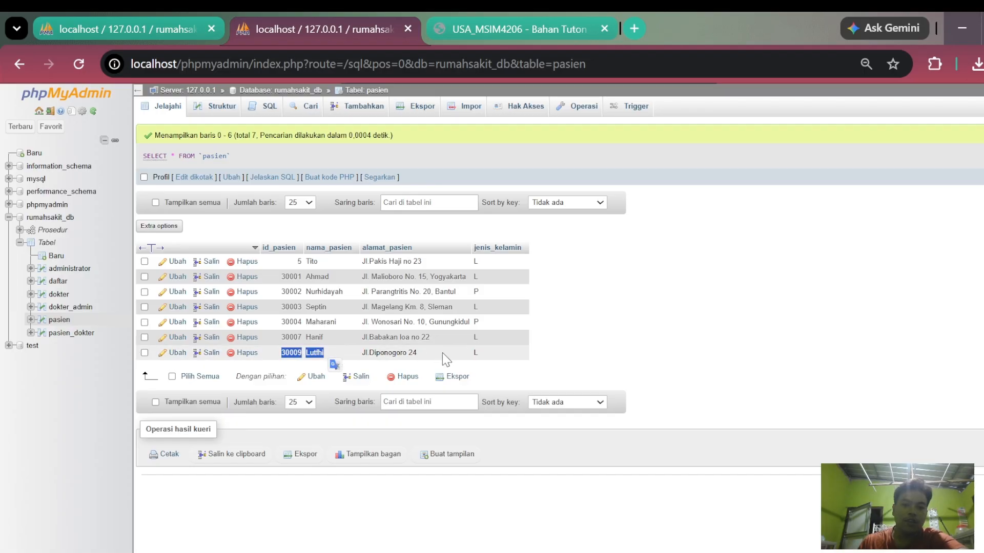
pyautogui.moveTo(282, 337); pyautogui.dragTo(325, 338)
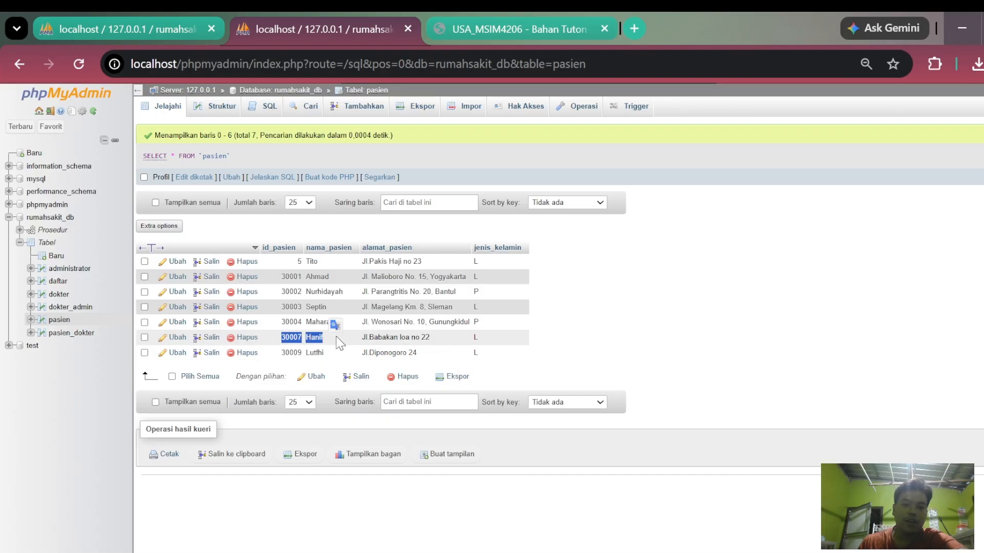
# - Create tables obat (id_obat, kode_obat, nama_obat, harga, stok) and transaksi_obat (id_transaksi, id_pasien, id_obat, jumlah, total_harga) in rumahsakit_db with SQL
pyautogui.click(586, 331)
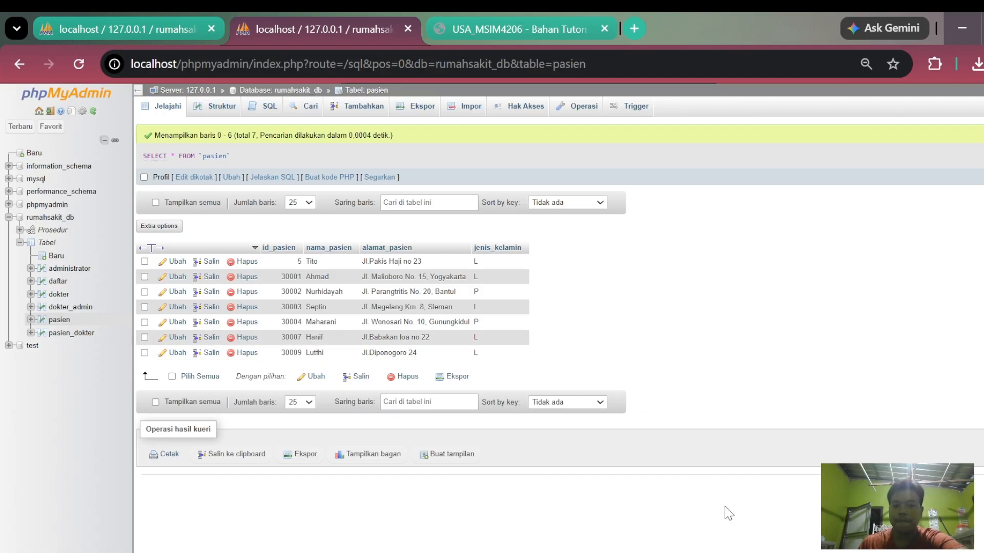
pyautogui.hotkey('alt', 'Tab')
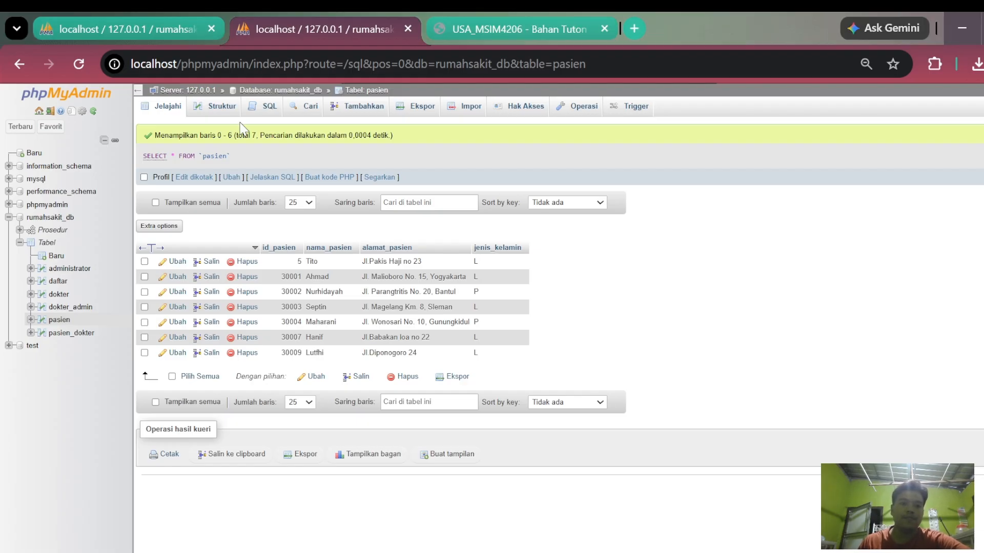
pyautogui.click(60, 219)
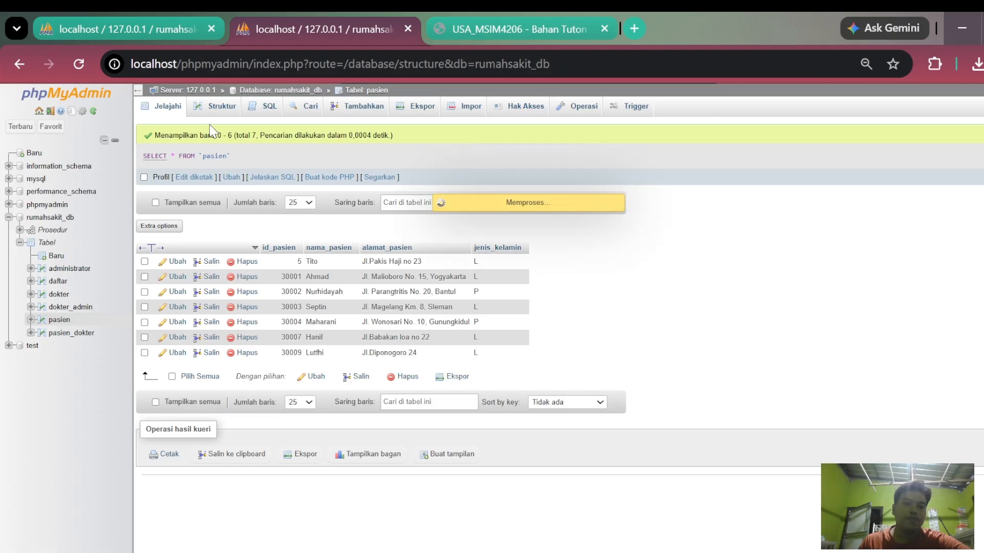
pyautogui.click(210, 106)
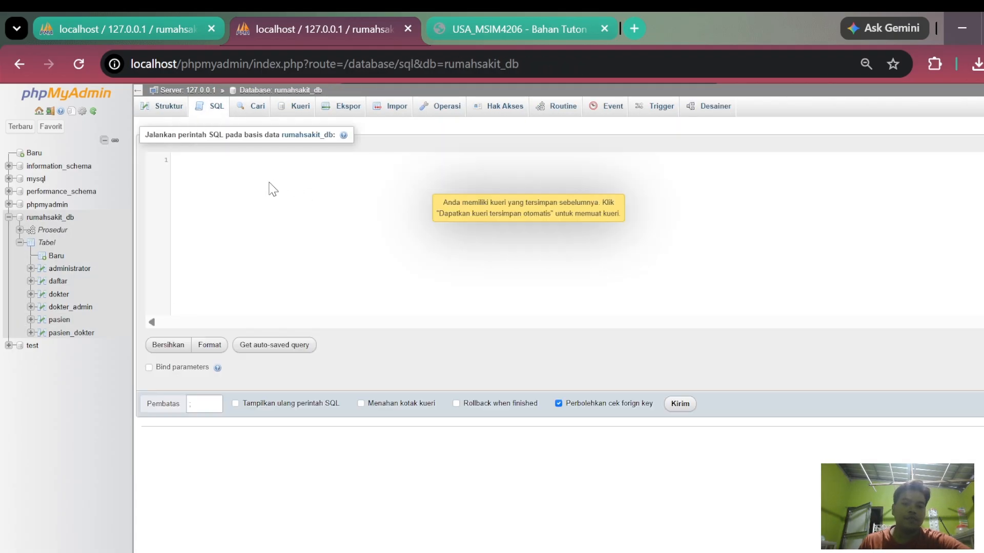
pyautogui.write('CREATE TABLE obat (   id_obat INT(6) AUTO_INCREMENT PRIMARY KEY,   kode_obat VARCHAR(5),   nama_obat VARCHAR(30),   harga integer(10),   stok integer(5) );  CREATE TABLE transaksi_obat (   id_transaksi int(3) AUTO_INCREMENT PRIMARY KEY,   id_pasien INT(3),   id_obat INT(3),   jumlah int(10),   total_harga int(10) );')
pyautogui.scroll(2, 278, 197)
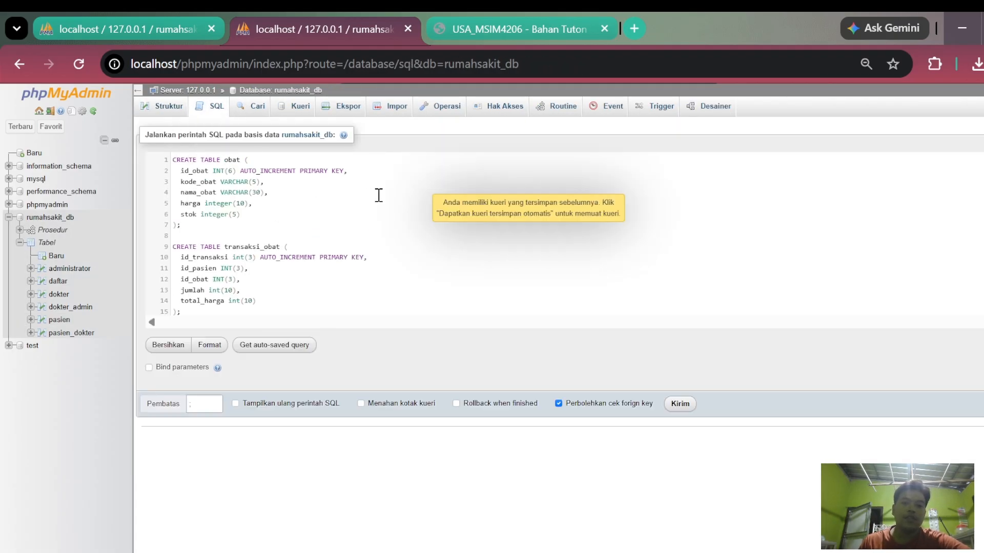
pyautogui.scroll(-2, 402, 240)
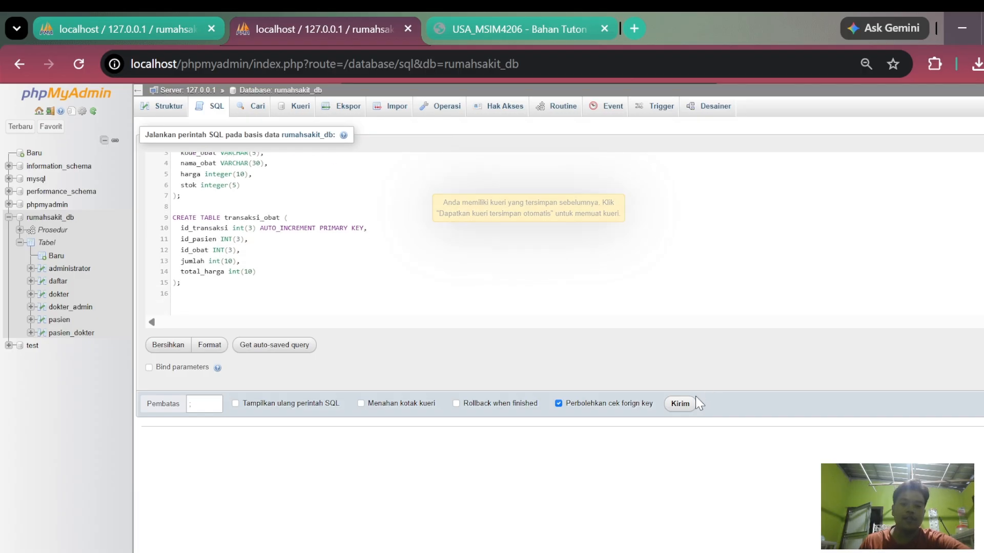
pyautogui.click(680, 403)
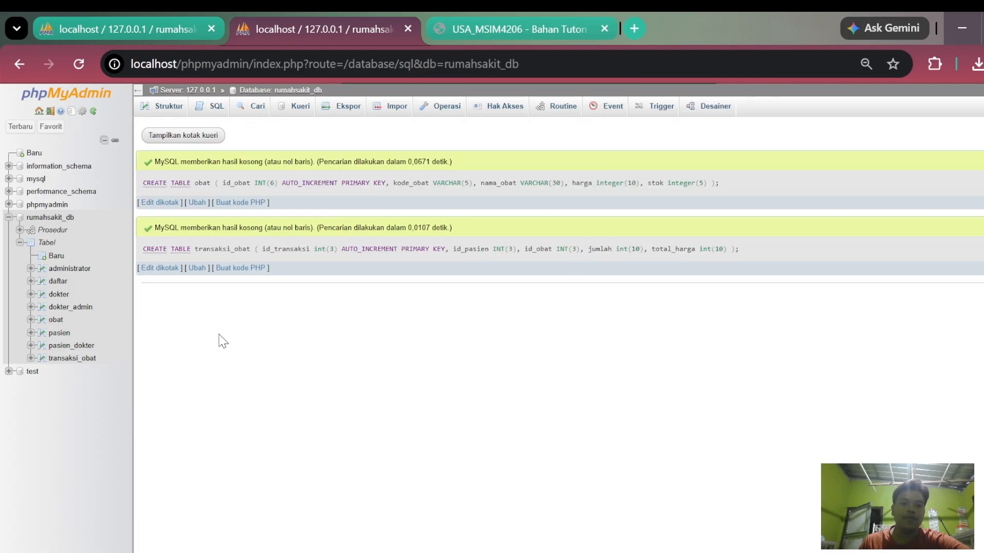
# - Browse the new obat and transaksi_obat tables to check their columns, ending on obat
pyautogui.click(55, 320)
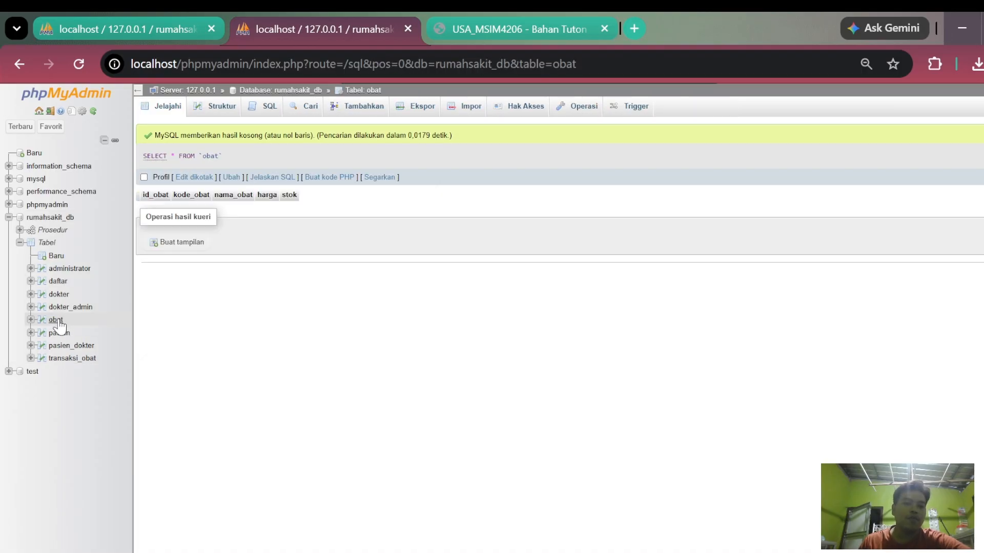
pyautogui.click(82, 360)
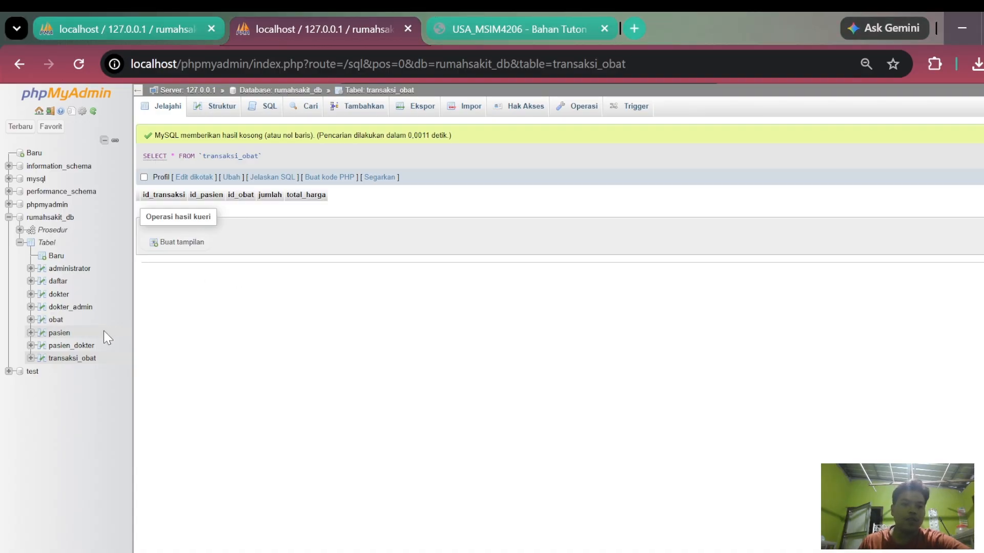
pyautogui.click(56, 320)
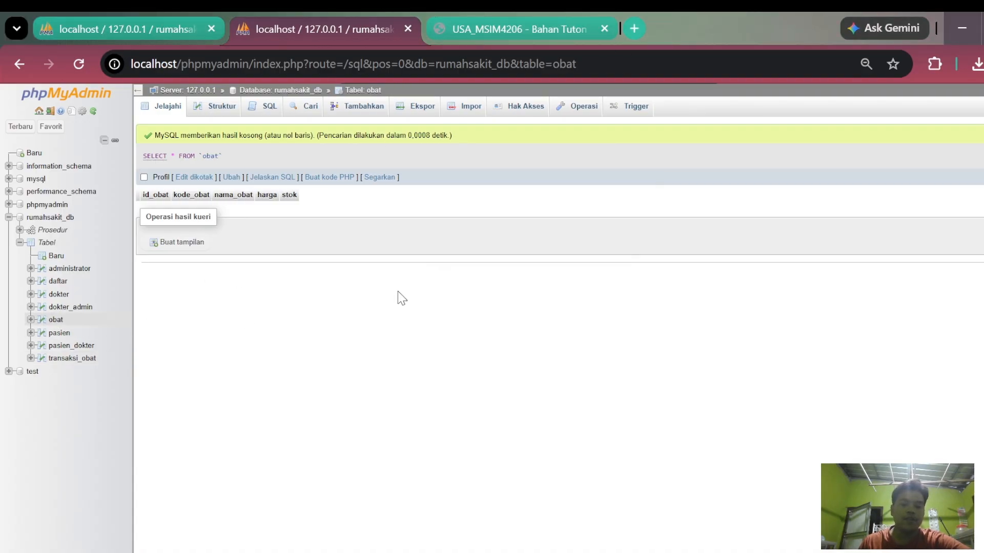
# - Open the row insertion form for the obat table and expand it to 3 rows
pyautogui.click(361, 111)
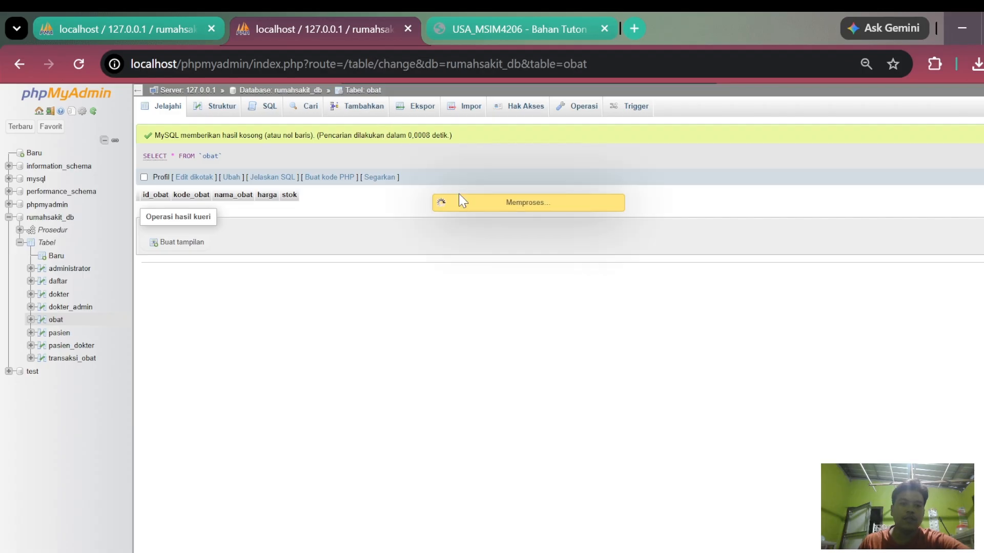
pyautogui.scroll(-2, 314, 405)
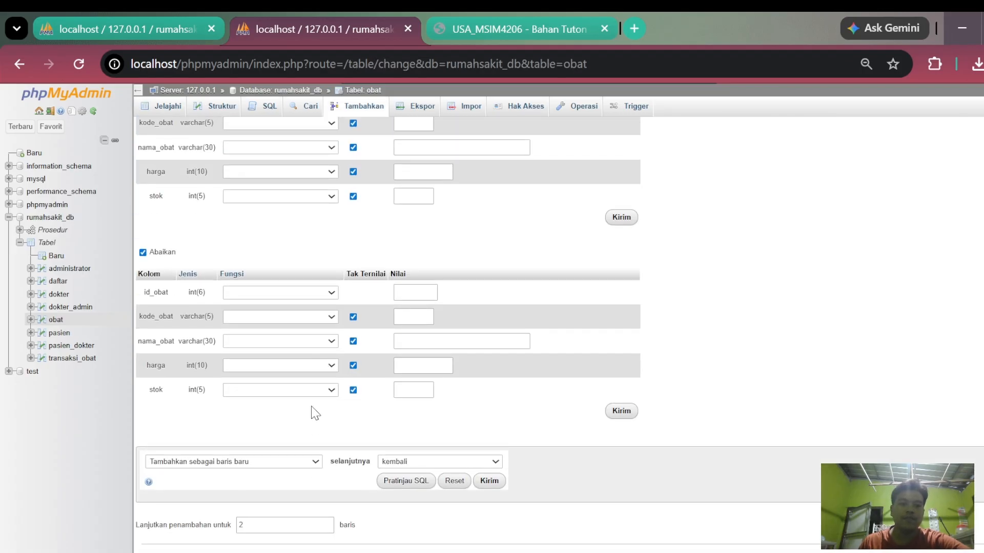
pyautogui.doubleClick(248, 523)
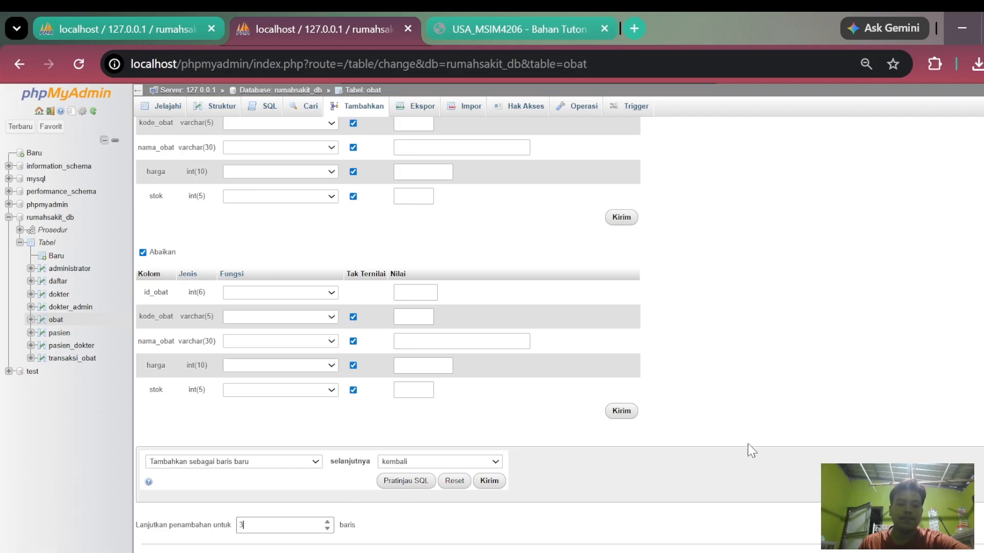
pyautogui.click(815, 353)
pyautogui.scroll(1, 682, 342)
pyautogui.click(746, 552)
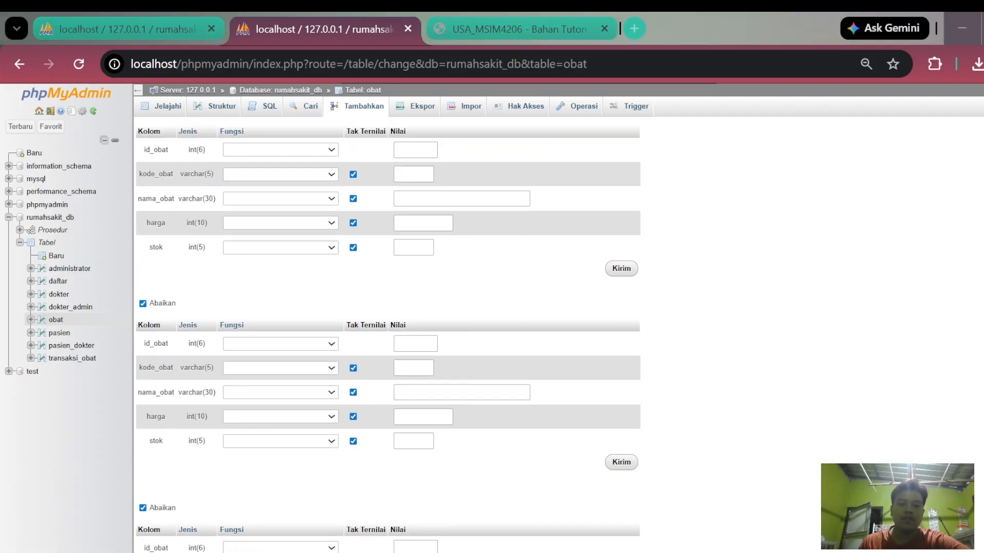
pyautogui.click(415, 150)
pyautogui.write('A001')
pyautogui.press('Tab')
pyautogui.doubleClick(405, 151)
pyautogui.write('1200')
pyautogui.press('Tab')
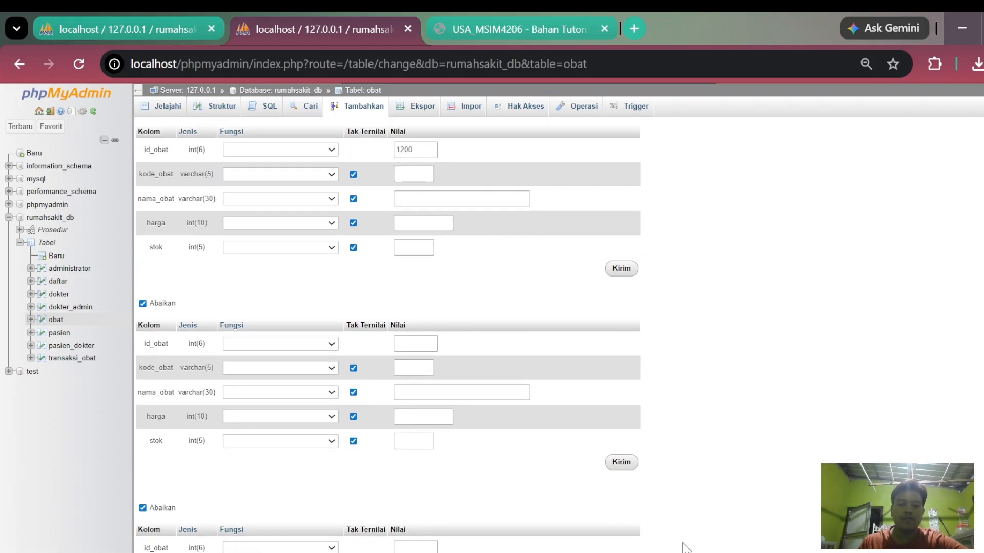
pyautogui.click(686, 552)
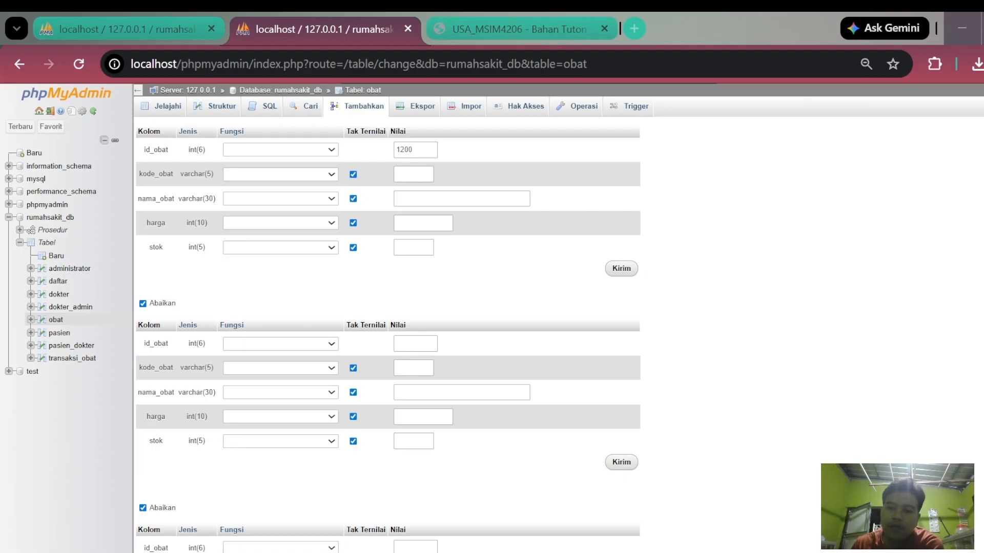
# - Fill the first obat row with id_obat 1, kode_obat A001, nama_obat Amikacin, harga 10000 and stok 10
pyautogui.doubleClick(405, 150)
pyautogui.write('1')
pyautogui.click(413, 176)
pyautogui.write('A001')
pyautogui.click(415, 200)
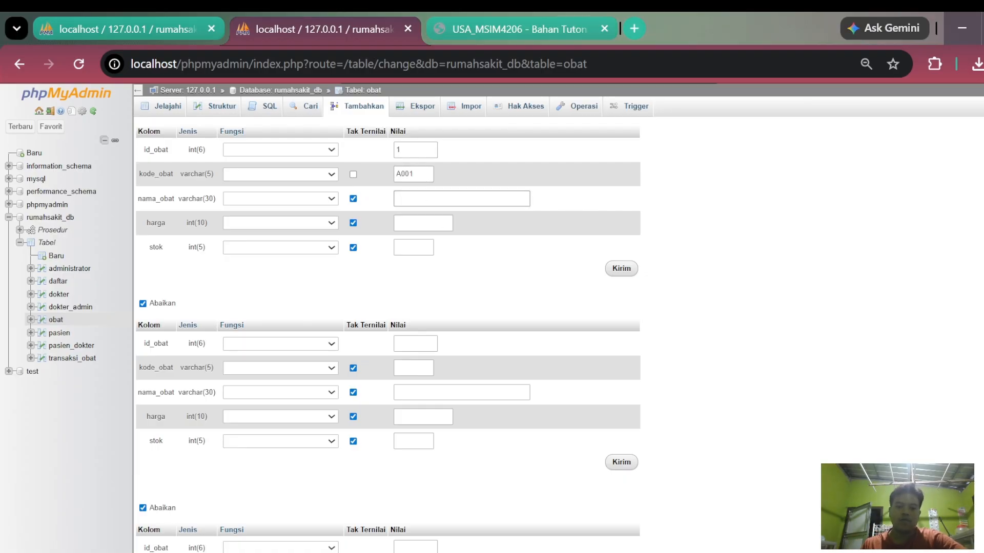
pyautogui.write('AMI')
pyautogui.press('BackSpace')
pyautogui.press('BackSpace')
pyautogui.write('mlodipin')
pyautogui.press('Tab')
pyautogui.write('15000')
pyautogui.press('Tab')
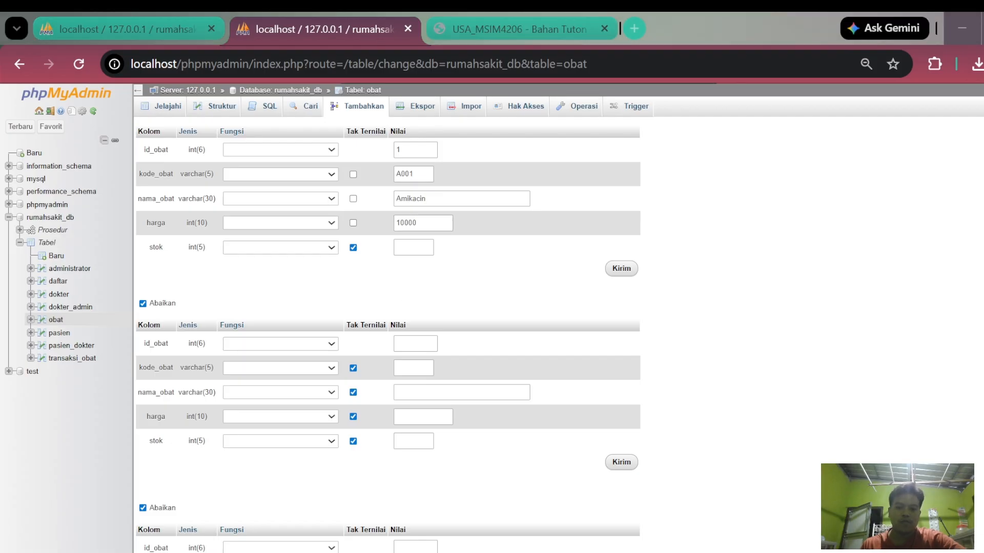
pyautogui.scroll(-3, 455, 359)
pyautogui.scroll(3, 455, 359)
# - Fill the second obat row with id_obat 2, kode_obat A002, nama_obat Amoxillin, harga 20000 and stok 20
pyautogui.click(417, 345)
pyautogui.write('2')
pyautogui.click(403, 367)
pyautogui.write('A002')
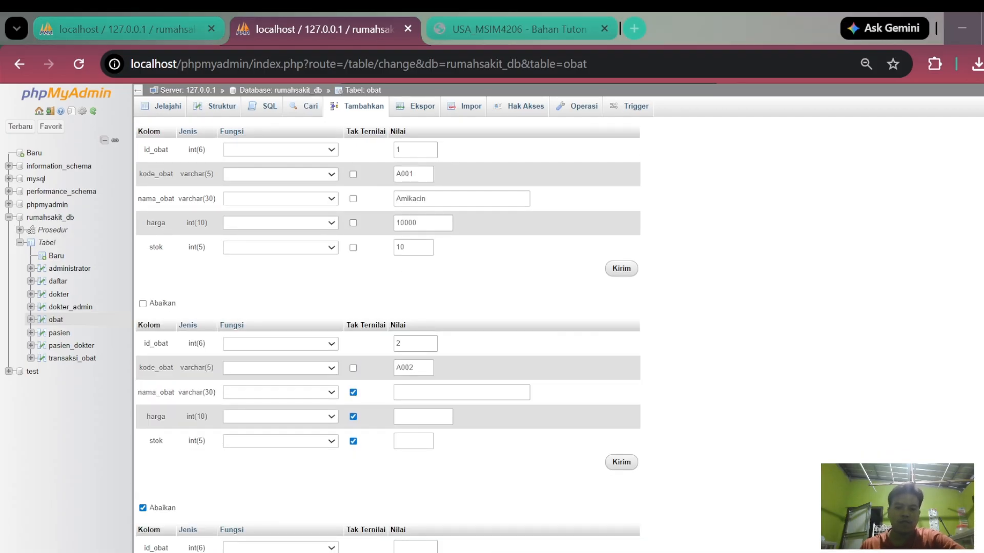
pyautogui.click(426, 393)
pyautogui.write('Amoxillin')
pyautogui.click(428, 418)
pyautogui.write('20000')
pyautogui.click(417, 442)
pyautogui.write('20')
# - Fill the third obat row with id_obat 3, kode_obat A003, nama_obat Betadine, harga 15000 and stok 5, and insert all three rows
pyautogui.scroll(-4, 418, 443)
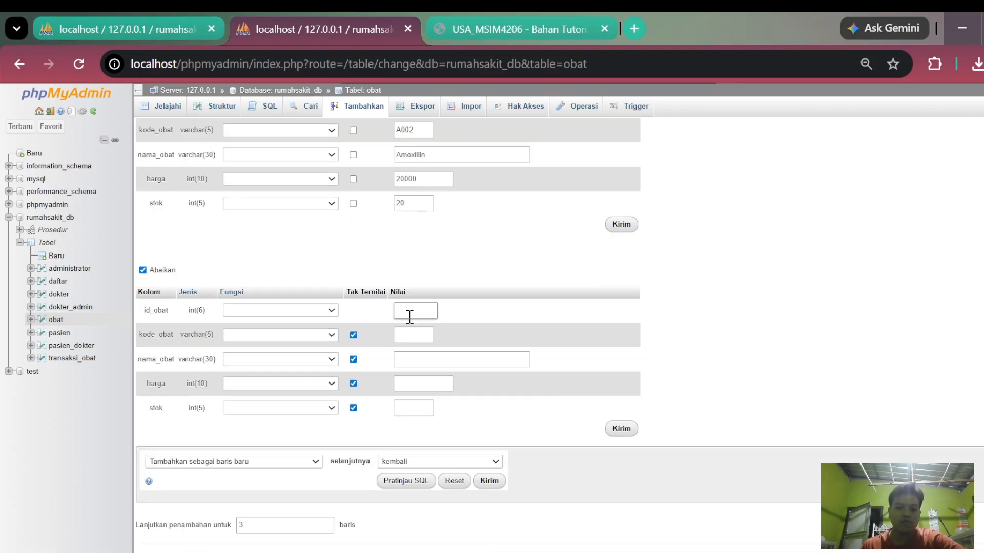
pyautogui.click(409, 316)
pyautogui.write('3')
pyautogui.click(404, 359)
pyautogui.write('Betadine')
pyautogui.click(407, 382)
pyautogui.write('15000')
pyautogui.press('Tab')
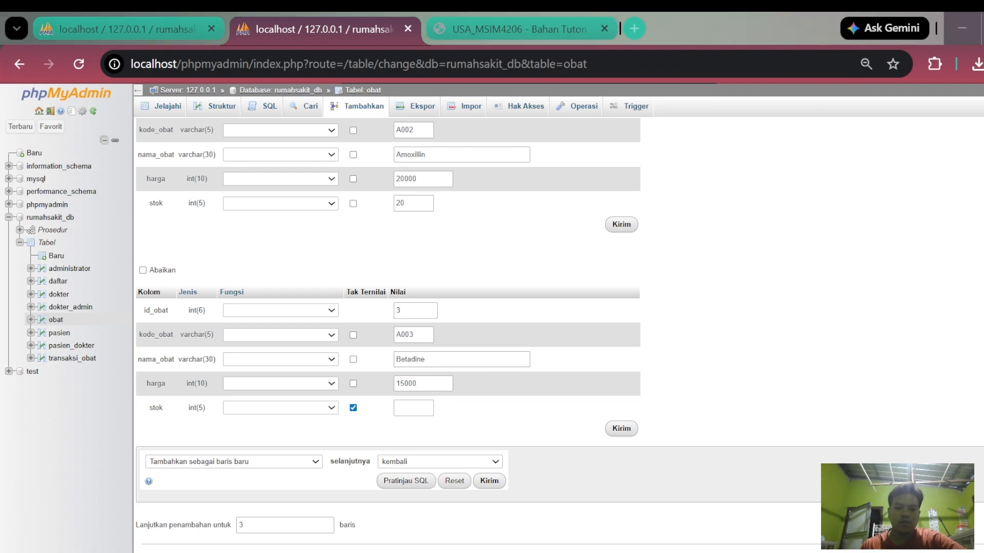
pyautogui.click(413, 409)
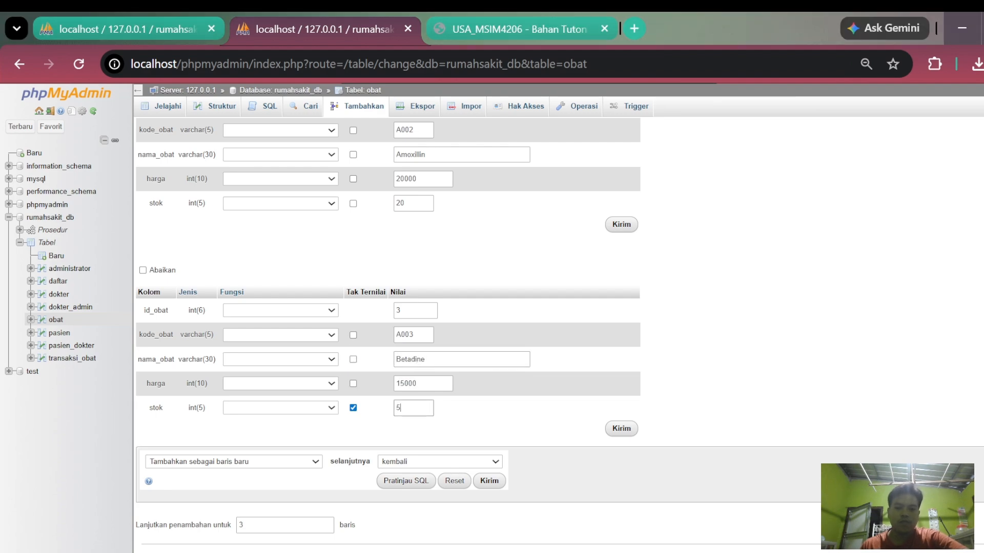
pyautogui.click(491, 482)
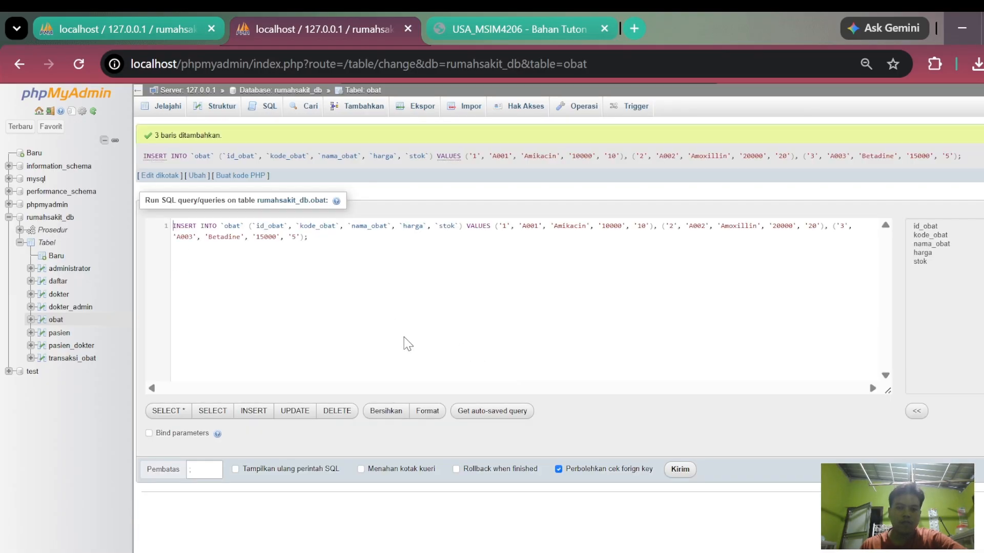
# - Look over the structure of the obat table and browse its inserted medicine rows
pyautogui.click(231, 114)
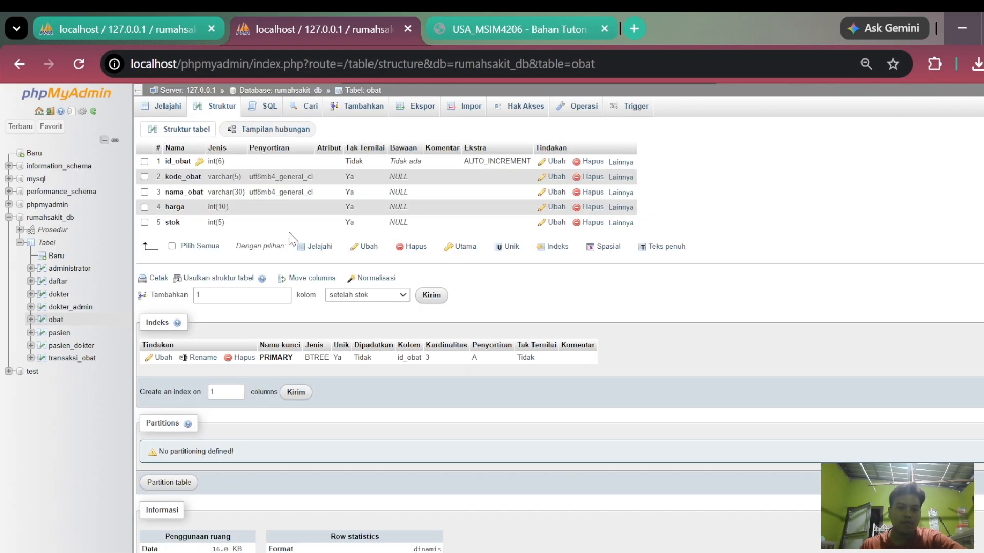
pyautogui.scroll(-2, 274, 307)
pyautogui.scroll(2, 290, 314)
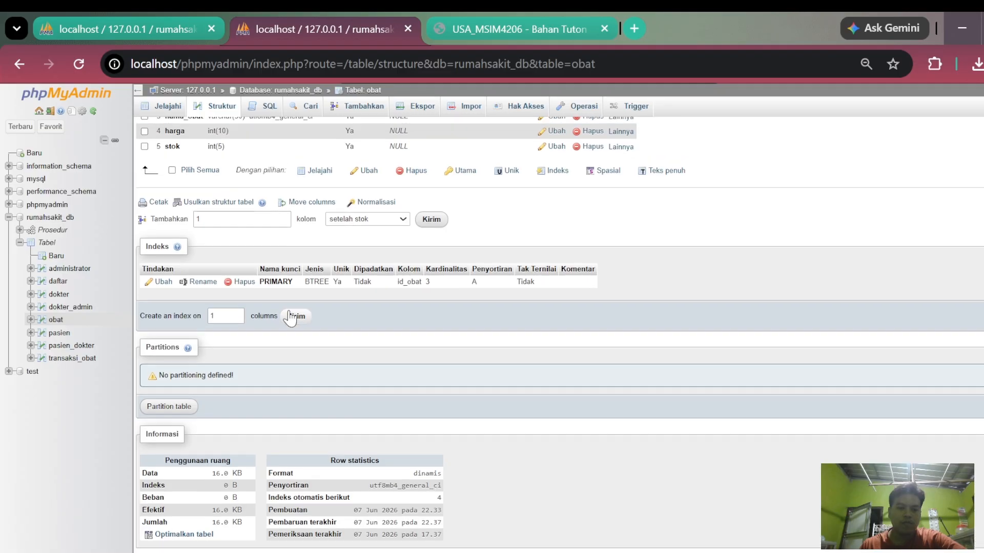
pyautogui.click(168, 106)
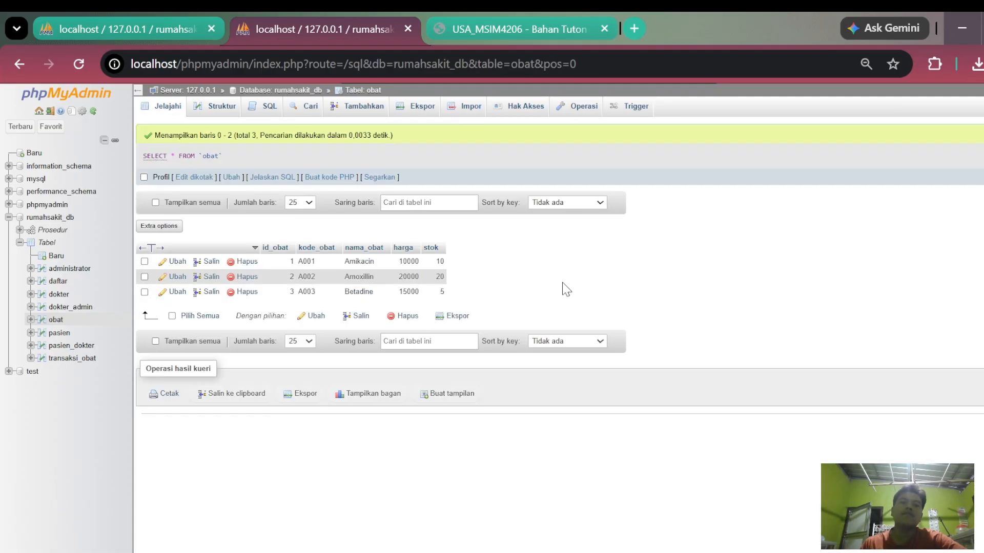
pyautogui.click(676, 552)
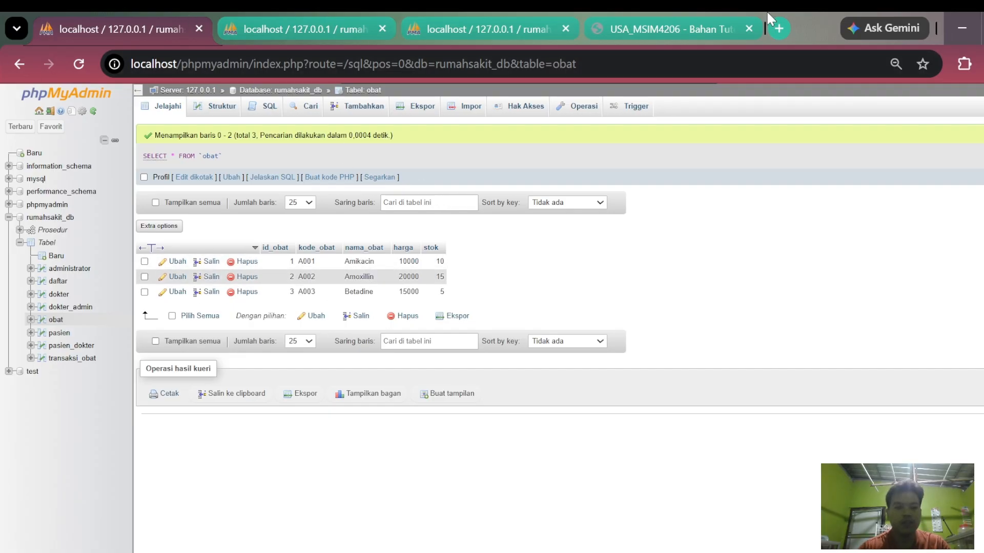
# - Open the designer for rumahsakit_db and move the transaksi_obat table clear of dokter_admin, placing it just above
pyautogui.click(50, 217)
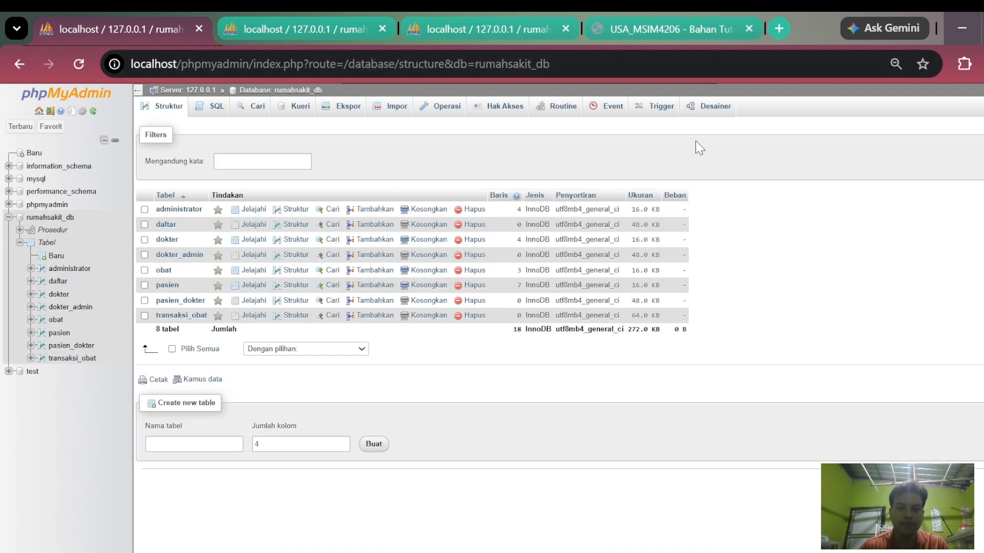
pyautogui.click(708, 106)
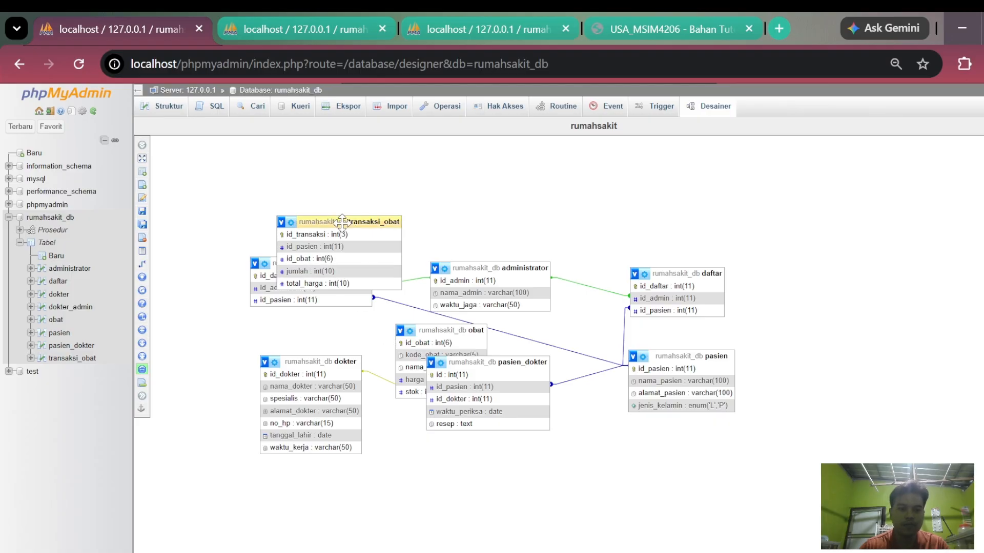
pyautogui.moveTo(342, 221); pyautogui.dragTo(317, 175)
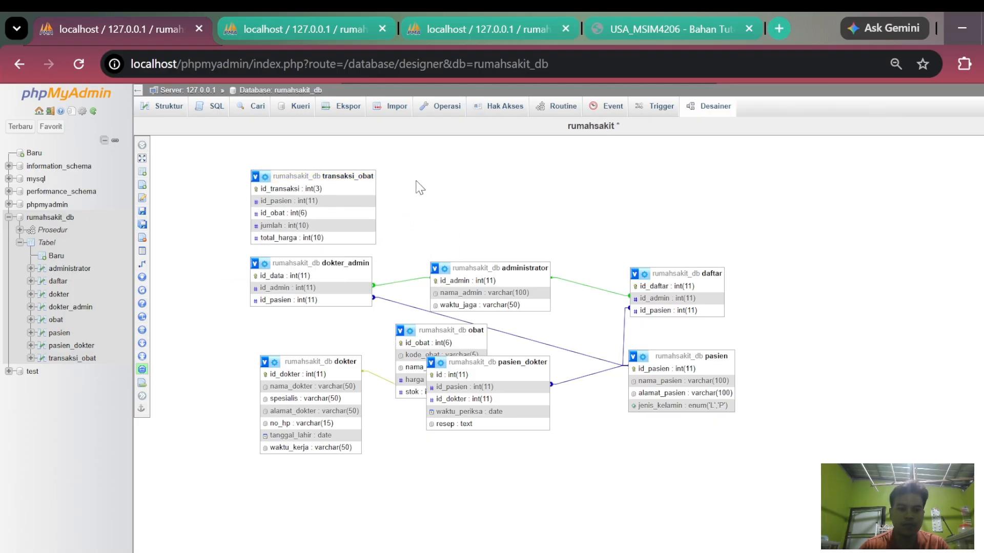
# - Move the obat table beside transaksi_obat and create a relationship from obat's id_obat to transaksi_obat's id_obat
pyautogui.click(154, 264)
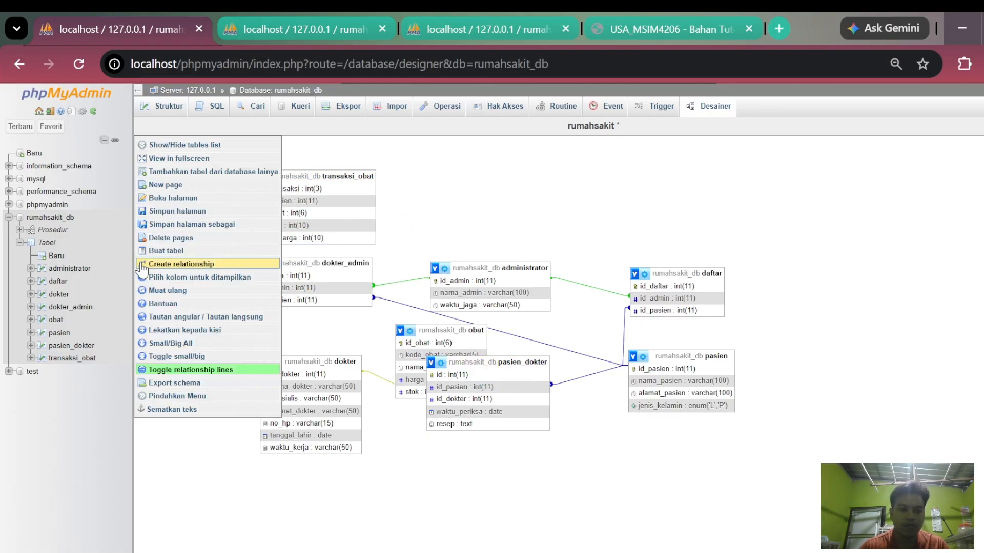
pyautogui.moveTo(451, 330); pyautogui.dragTo(476, 180)
pyautogui.click(435, 193)
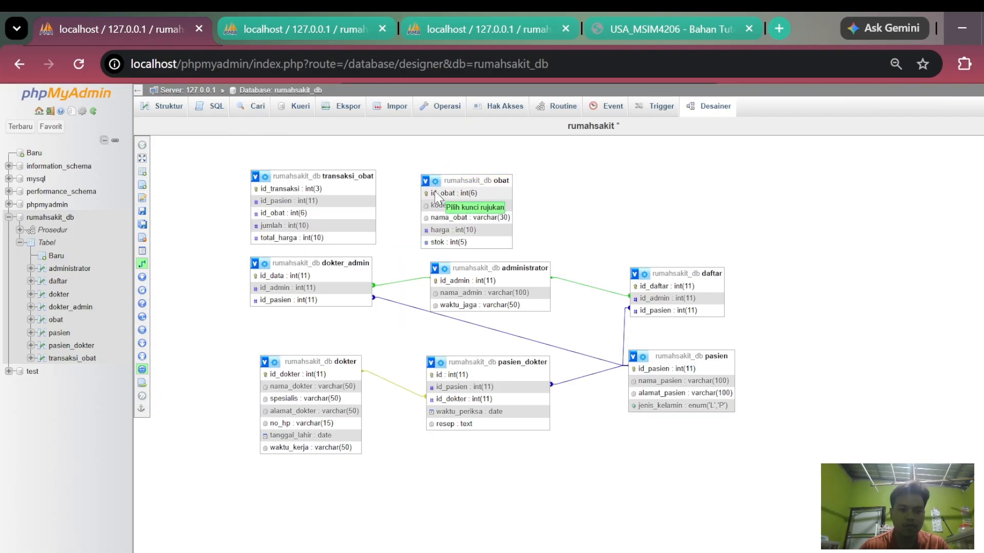
pyautogui.click(288, 215)
pyautogui.click(654, 298)
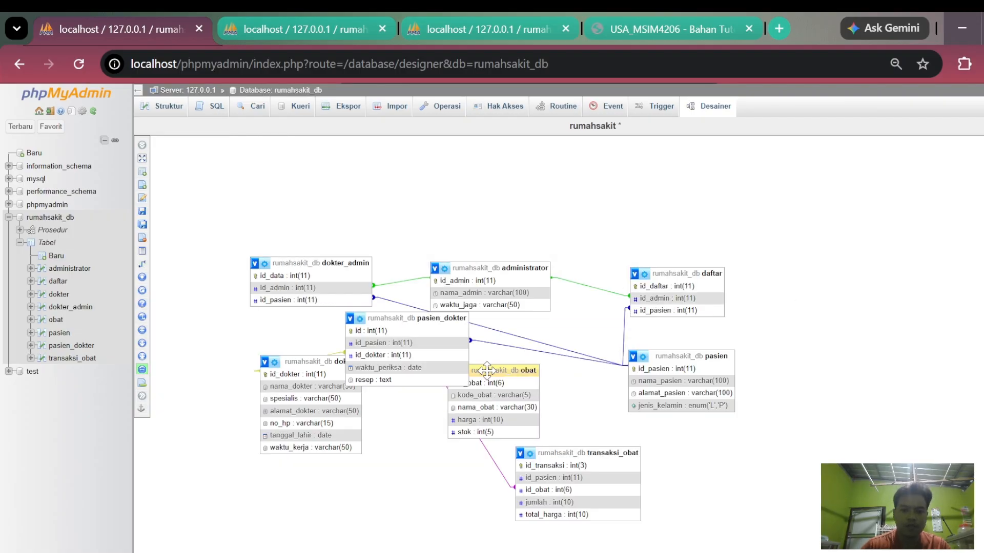
# - Reposition the obat table directly beside transaksi_obat below the other tables, and return to the rumahsakit_db structure overview
pyautogui.moveTo(469, 369); pyautogui.dragTo(449, 449)
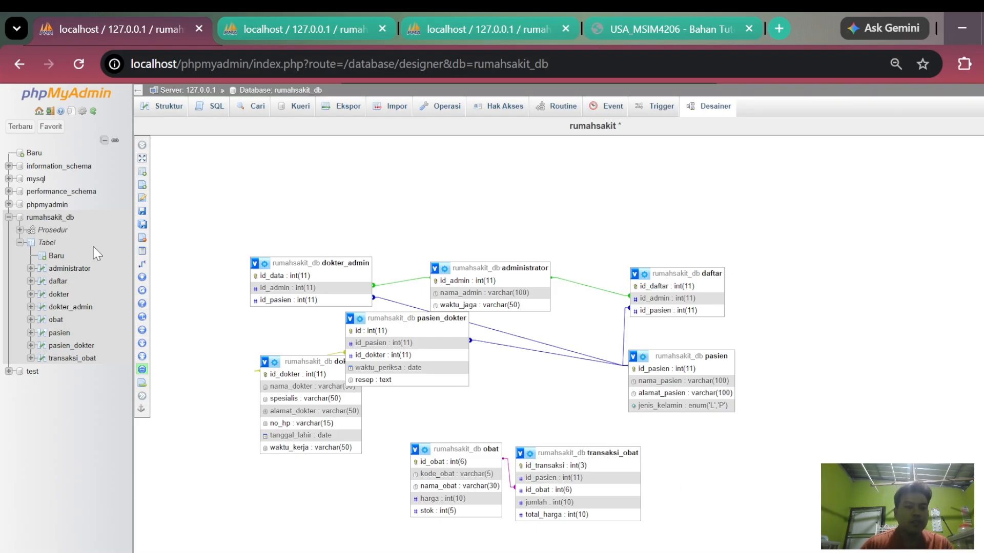
pyautogui.click(63, 220)
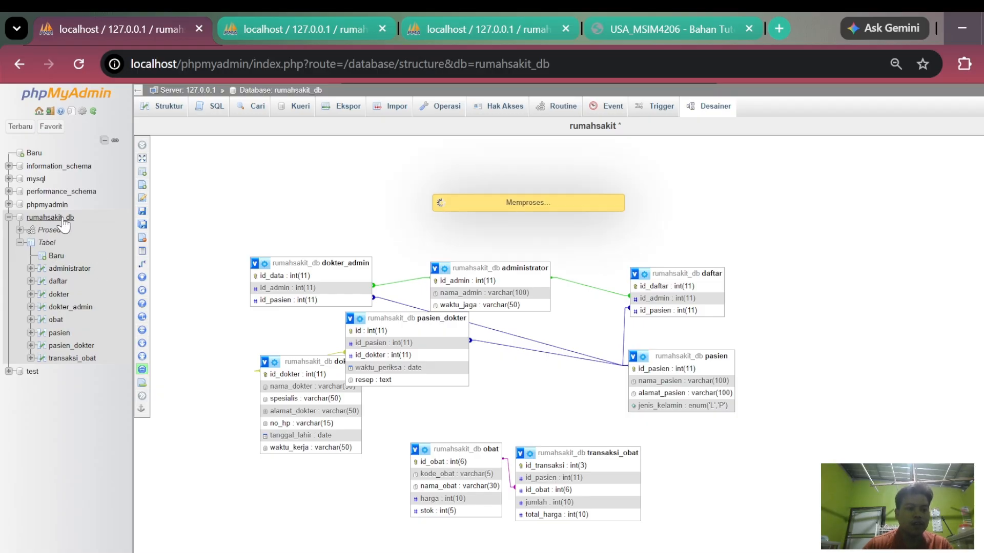
# - Start a new trigger in rumahsakit_db named tg_jual and assign it to the transaksi_obat table
pyautogui.click(658, 108)
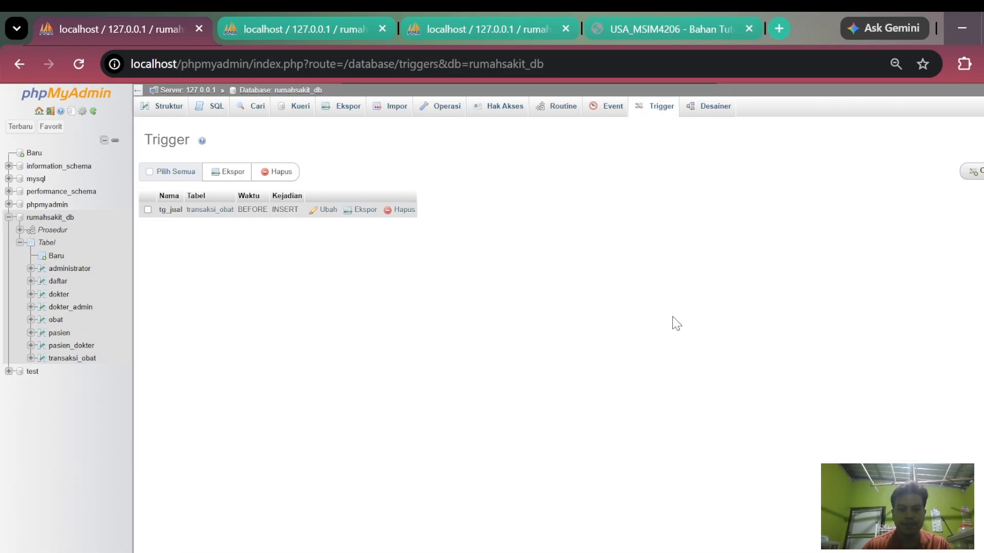
pyautogui.click(972, 172)
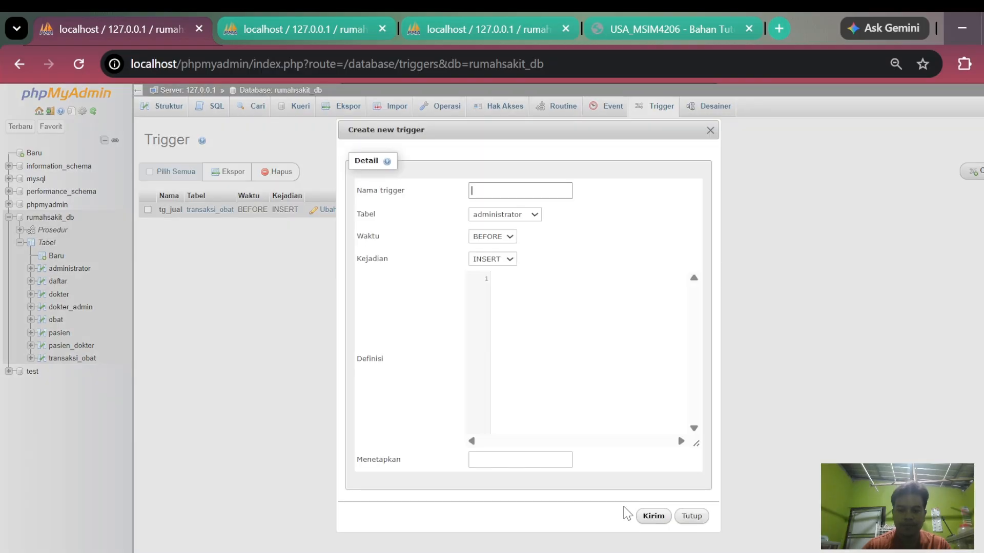
pyautogui.write('tg_jual')
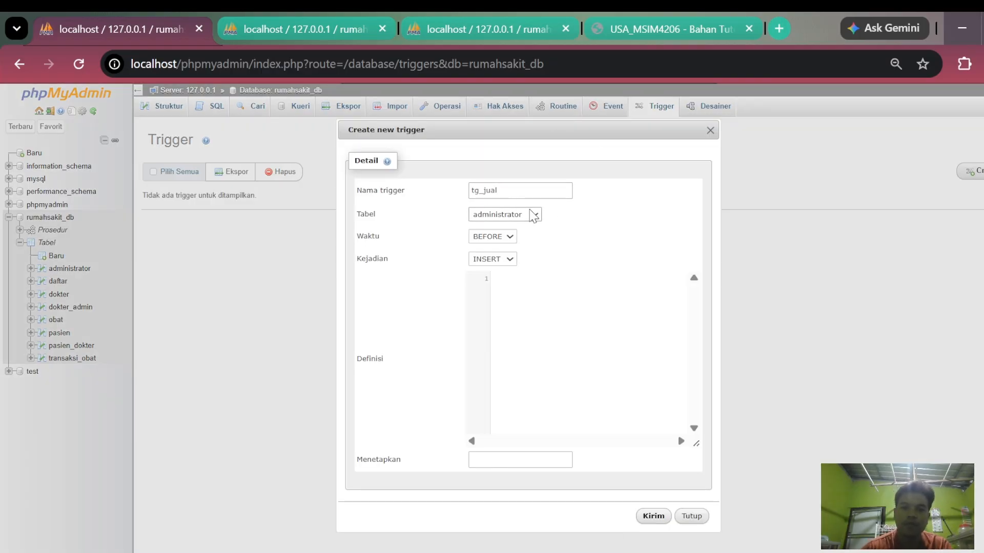
pyautogui.click(513, 369)
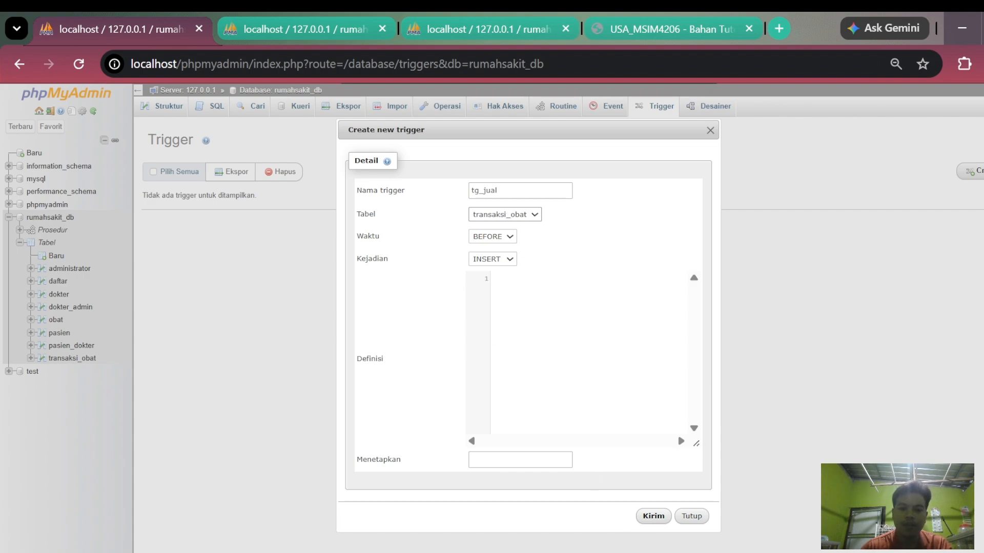
# - Create the BEFORE INSERT trigger with the copied definition UPDATE obat SET stok = stok - new.jumlah WHERE id_obat=new.id_obat;
pyautogui.hotkey('alt', 'Tab')
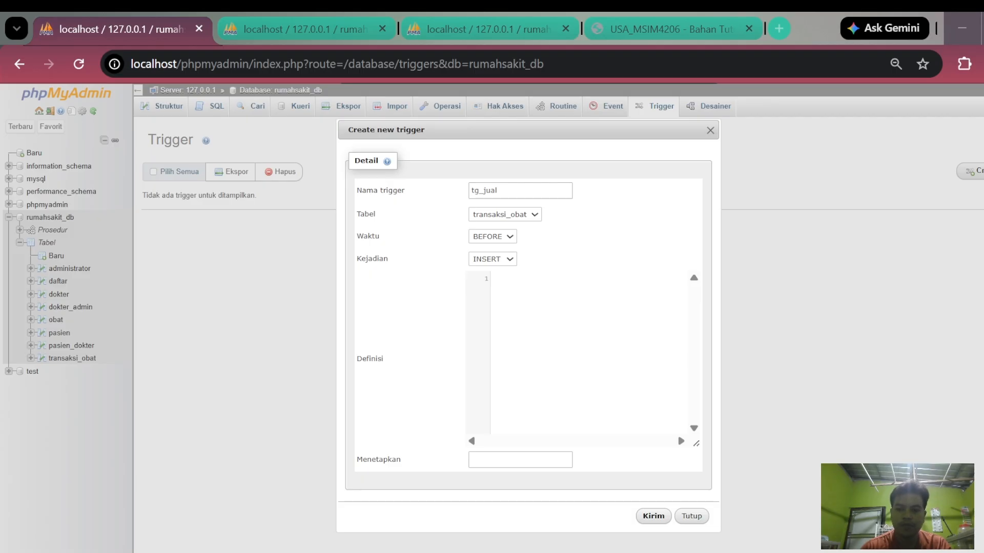
pyautogui.hotkey('alt', 'Tab')
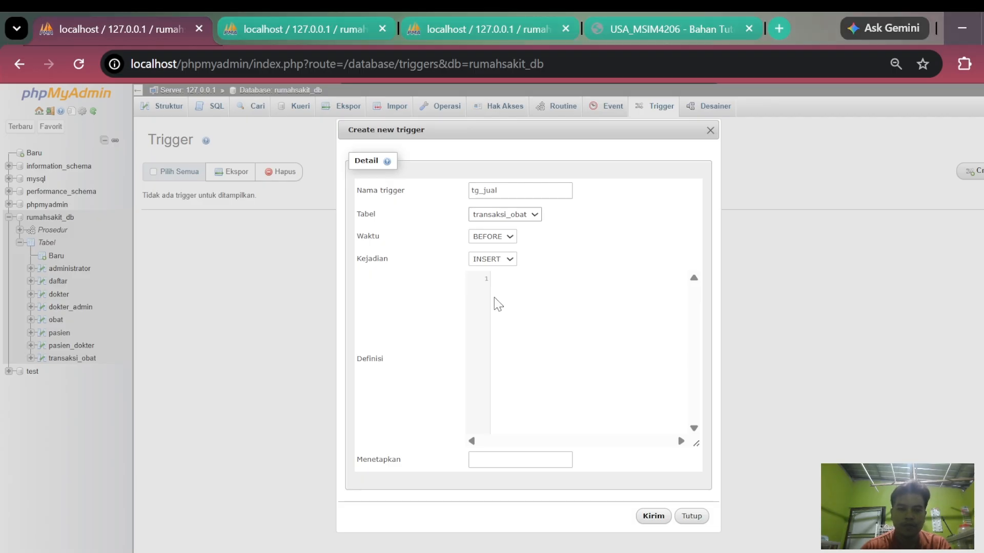
pyautogui.click(522, 311)
pyautogui.write('UPDATE obat SET stok = stok - new.jumlah     WHERE id_obat=new.id_obat;')
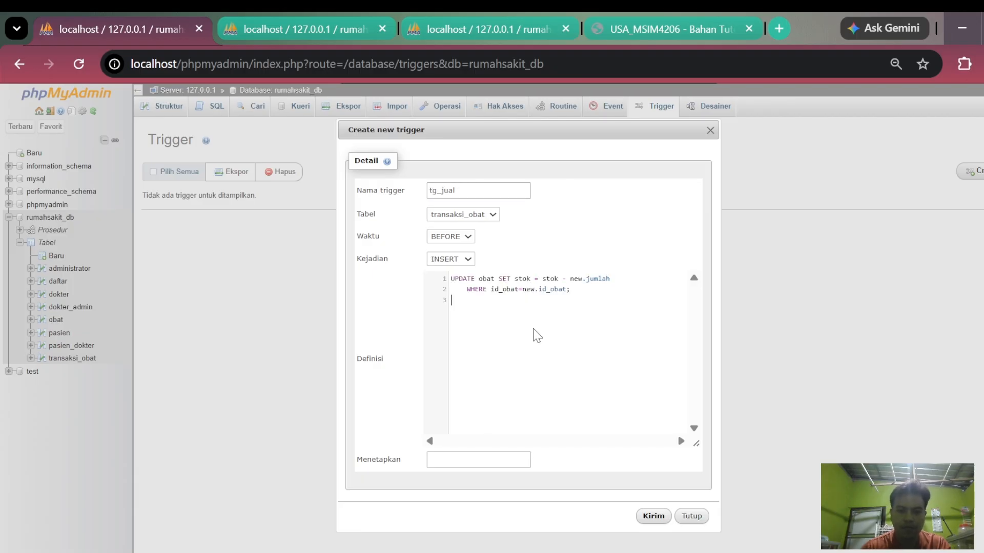
pyautogui.click(653, 517)
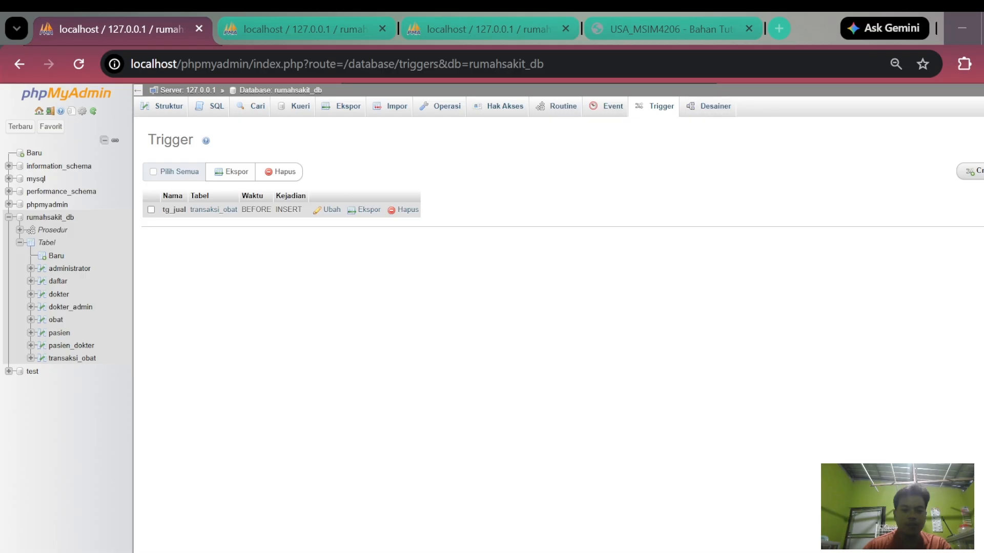
# - Browse the obat table's rows to examine the stok values, and look over the table's structure
pyautogui.hotkey('alt', 'Tab')
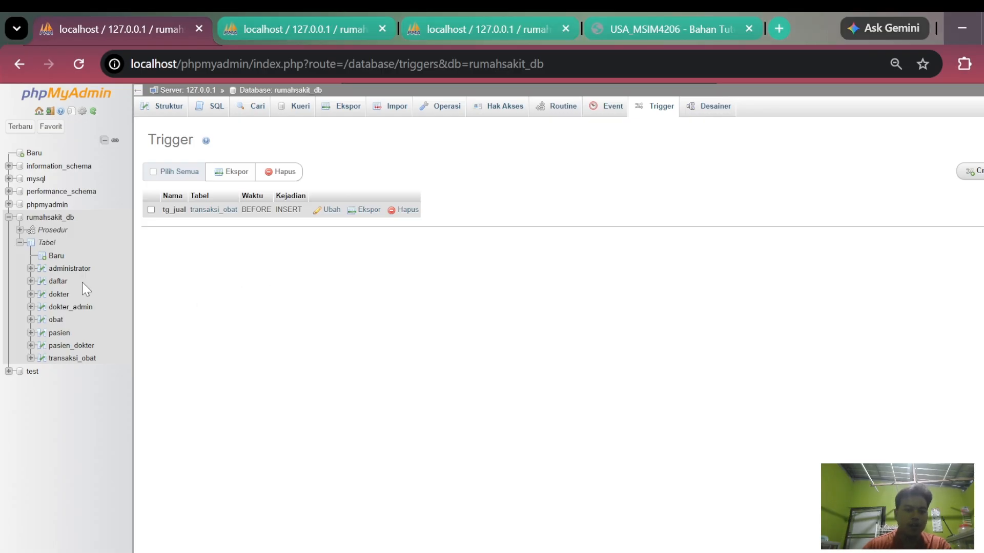
pyautogui.click(55, 320)
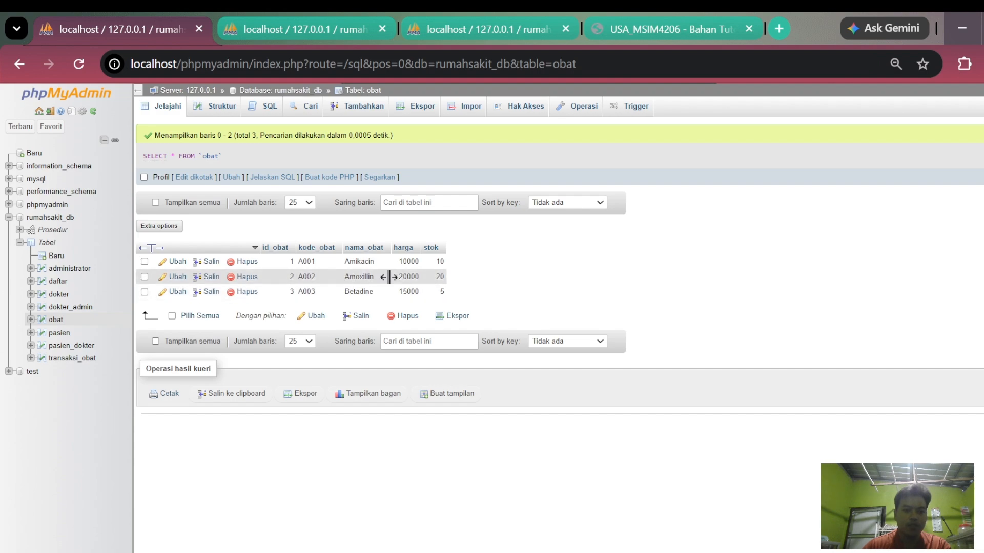
pyautogui.moveTo(443, 278); pyautogui.dragTo(463, 269)
pyautogui.click(451, 274)
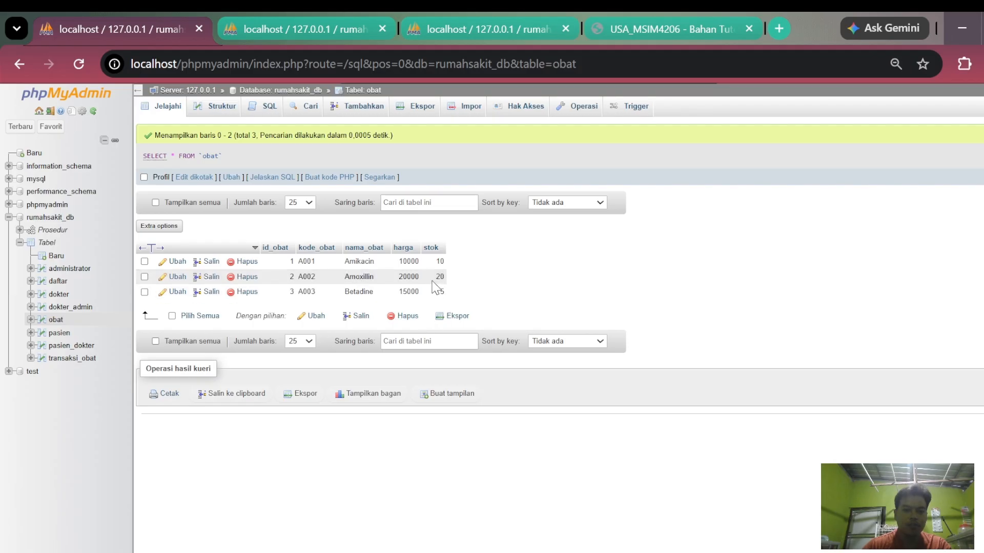
pyautogui.moveTo(434, 279); pyautogui.dragTo(456, 280)
pyautogui.click(428, 260)
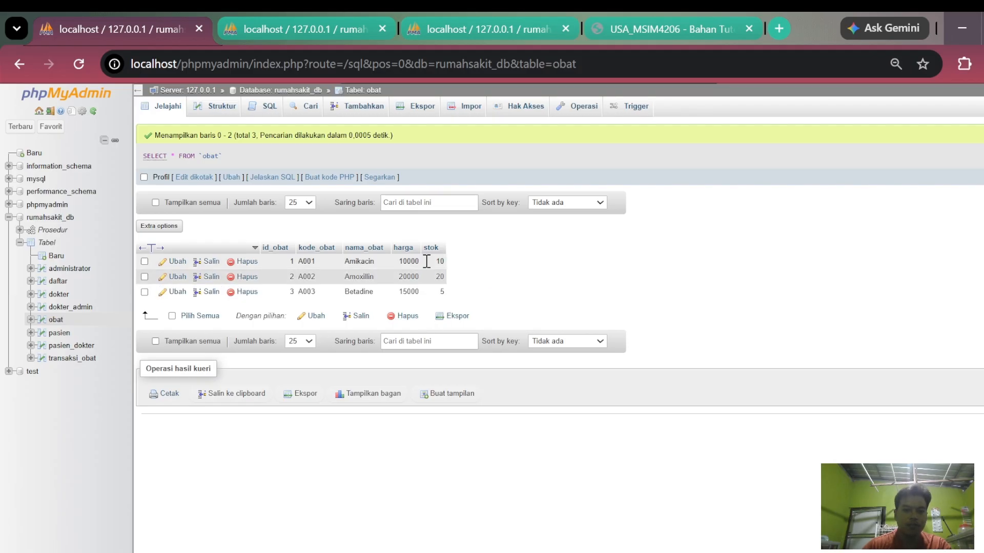
pyautogui.click(265, 106)
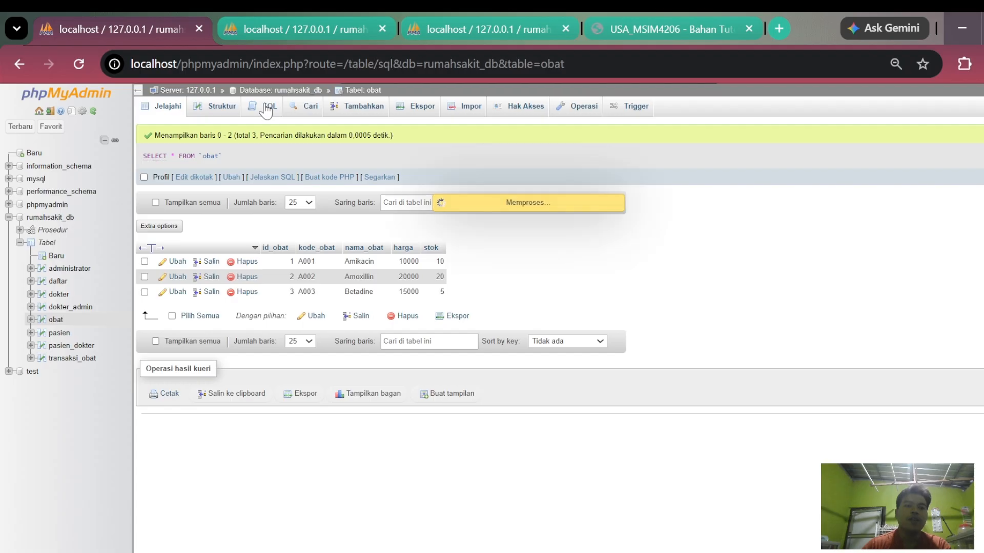
pyautogui.click(217, 108)
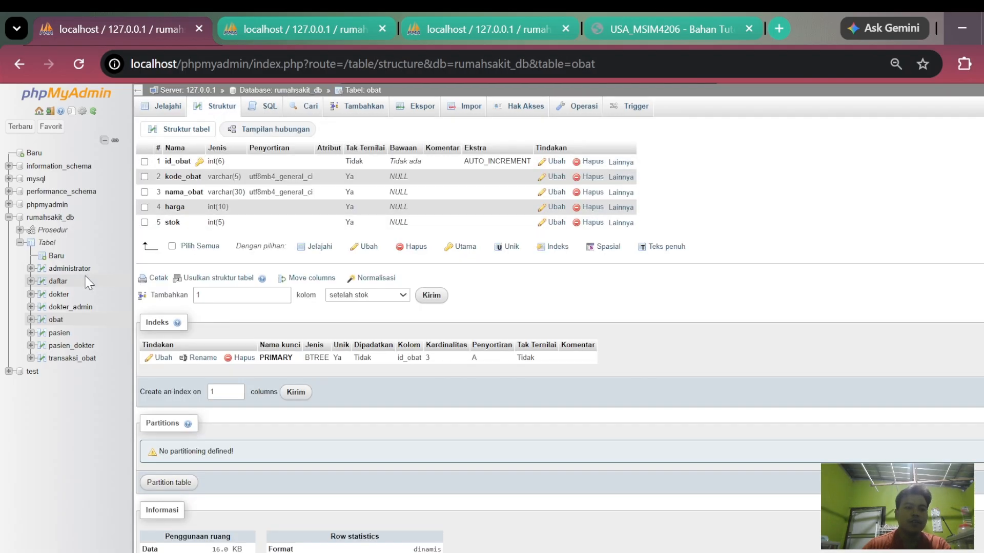
# - Look at transaksi_obat's rows and begin an INSERT INTO statement for that table in an empty SQL query
pyautogui.click(72, 358)
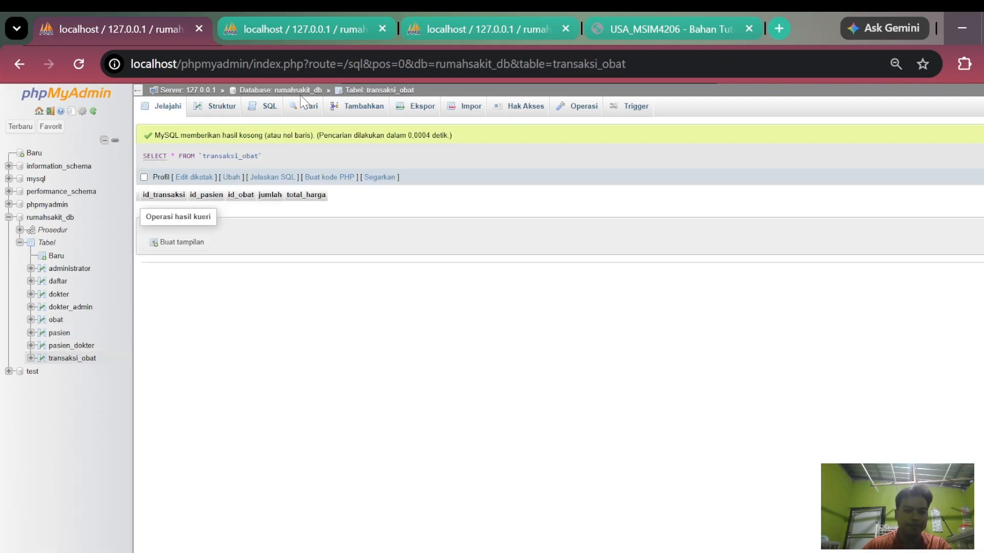
pyautogui.click(263, 109)
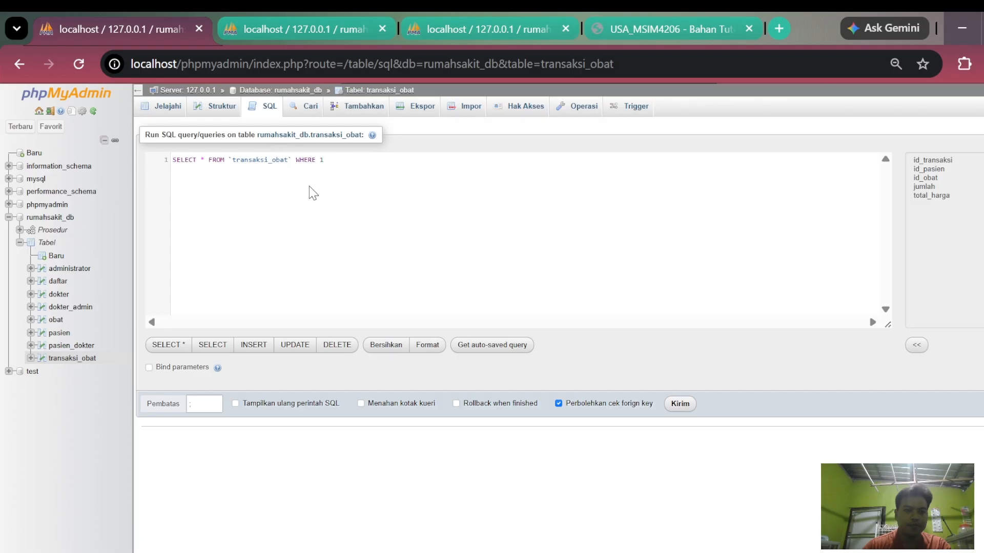
pyautogui.hotkey('ctrl', 'a')
pyautogui.press('Delete')
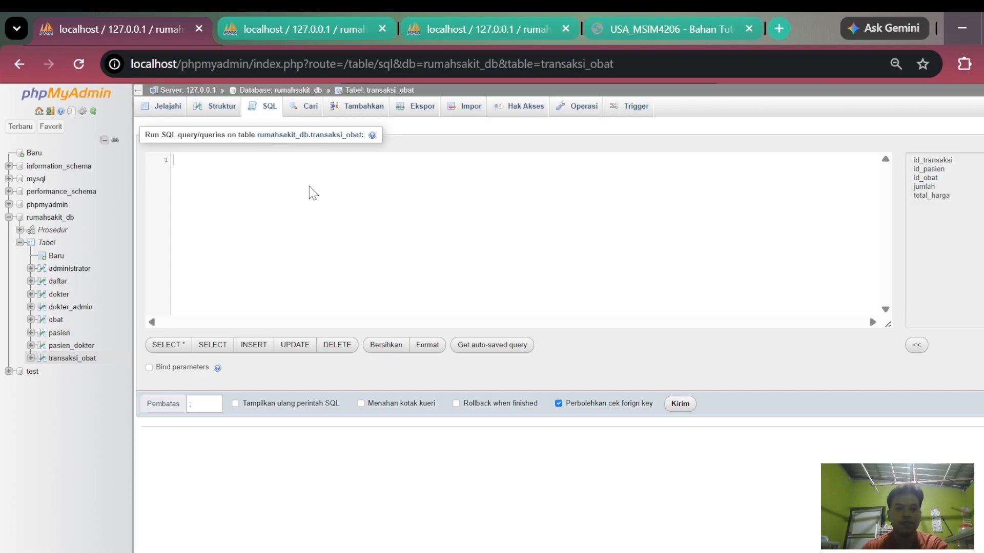
pyautogui.click(600, 174)
pyautogui.write('INSERT INTO')
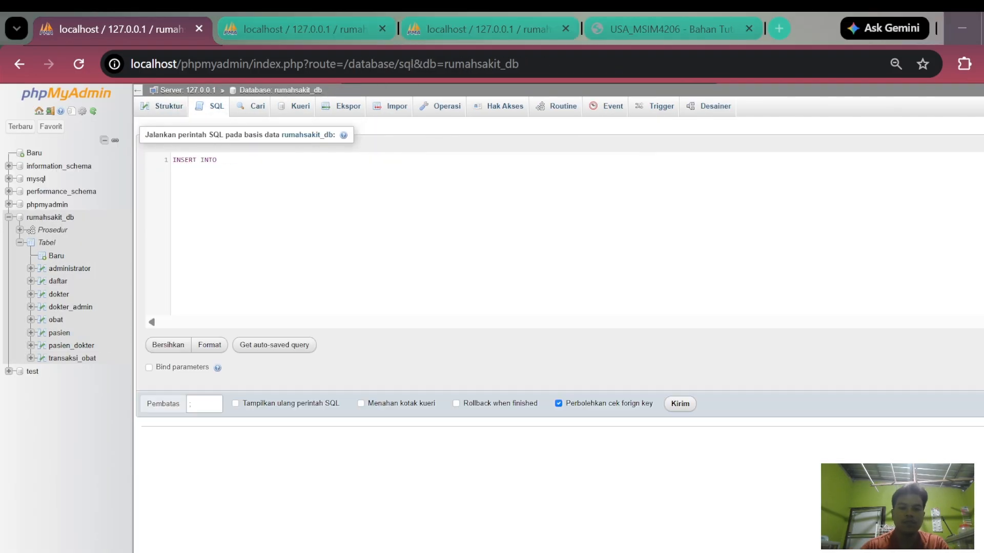
pyautogui.write(" 'transaksi_obat'")
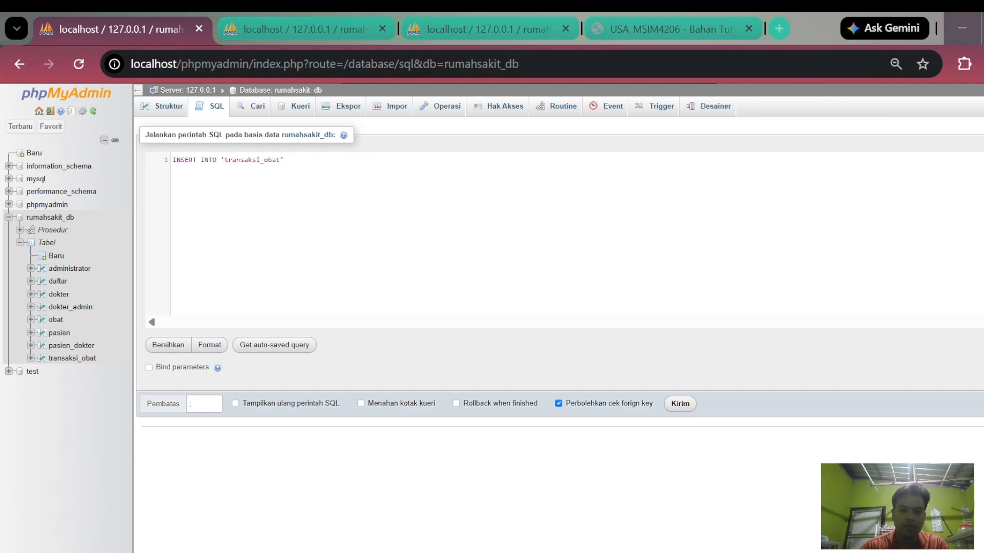
pyautogui.write(" ('id_transaksi',")
# - Add the column list id_transaksi, id_pasien, id_obat, jumlah, total_harga to the INSERT statement and begin its VALUES clause
pyautogui.click(293, 160)
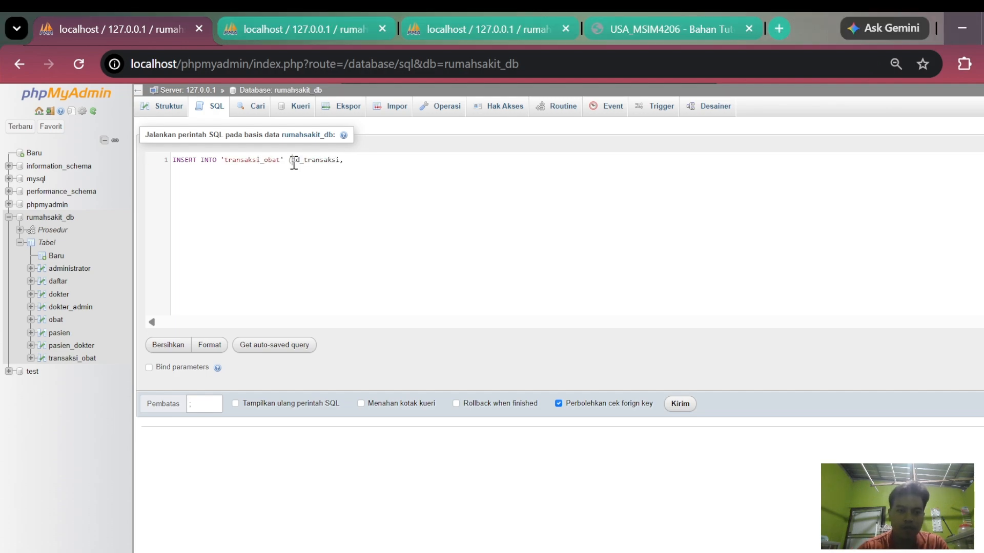
pyautogui.write("'")
pyautogui.click(366, 158)
pyautogui.write("'id_pasi")
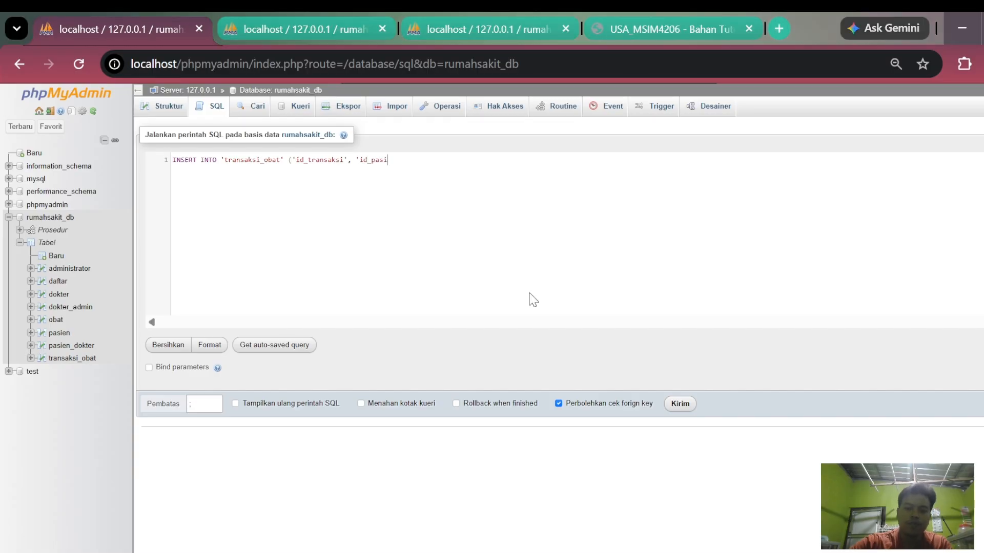
pyautogui.write("en', 'id_obat', '")
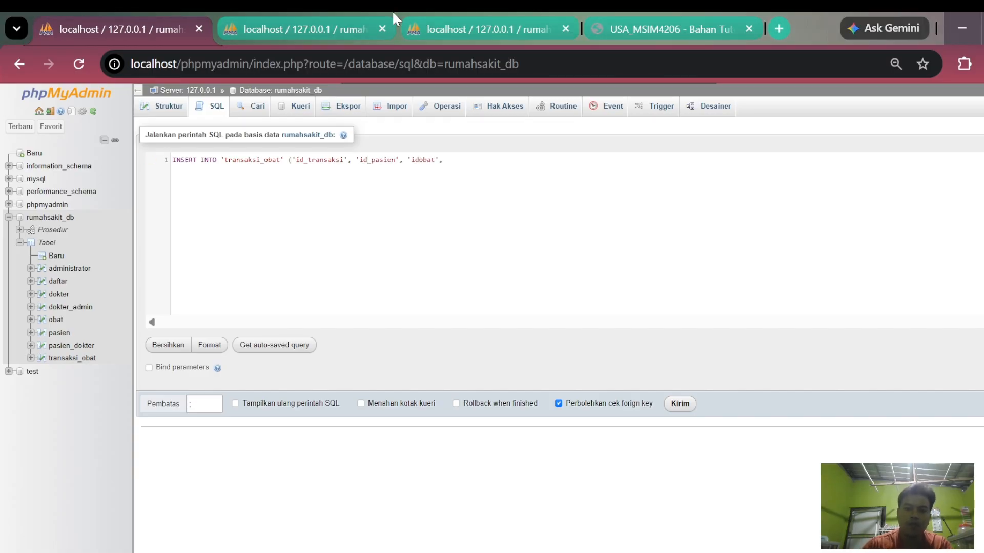
pyautogui.write("jumlah', 'total_harga') VALUES (1,")
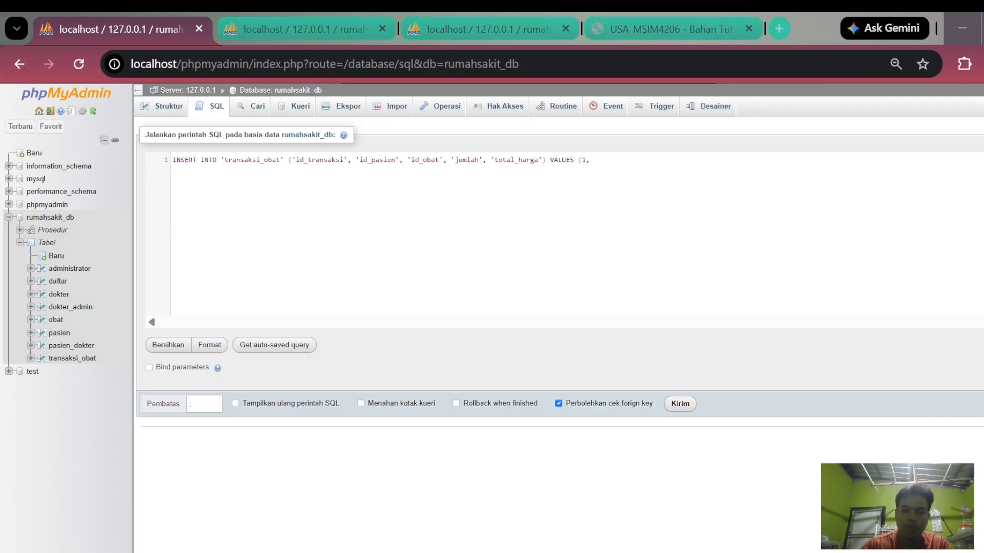
# - Complete VALUES with transaction 1, the patient's ID, medicine 2, quantity 5 and total 0, using backticks around table and column names
pyautogui.press('BackSpace')
pyautogui.press('BackSpace')
pyautogui.write("'")
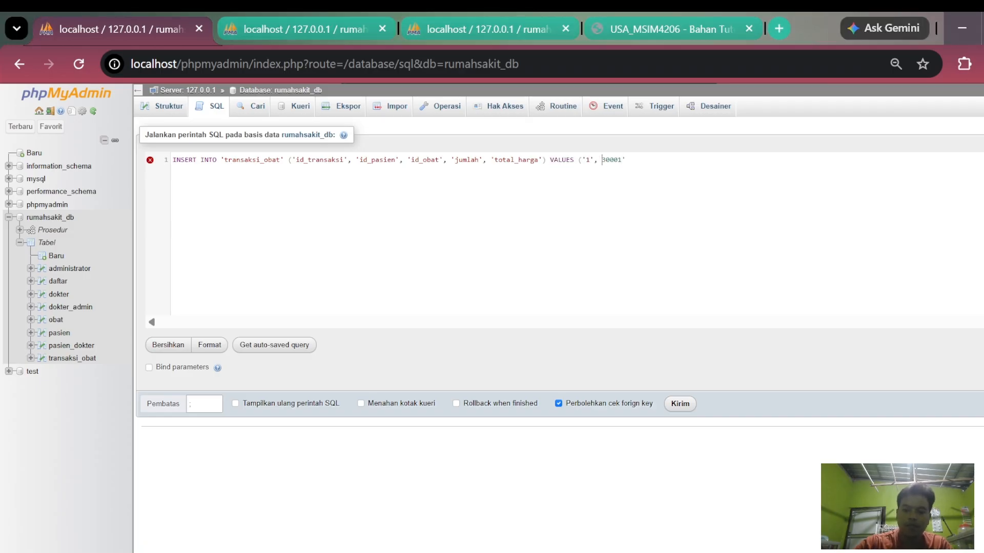
pyautogui.write("1', '30001', '2', '5', '0');")
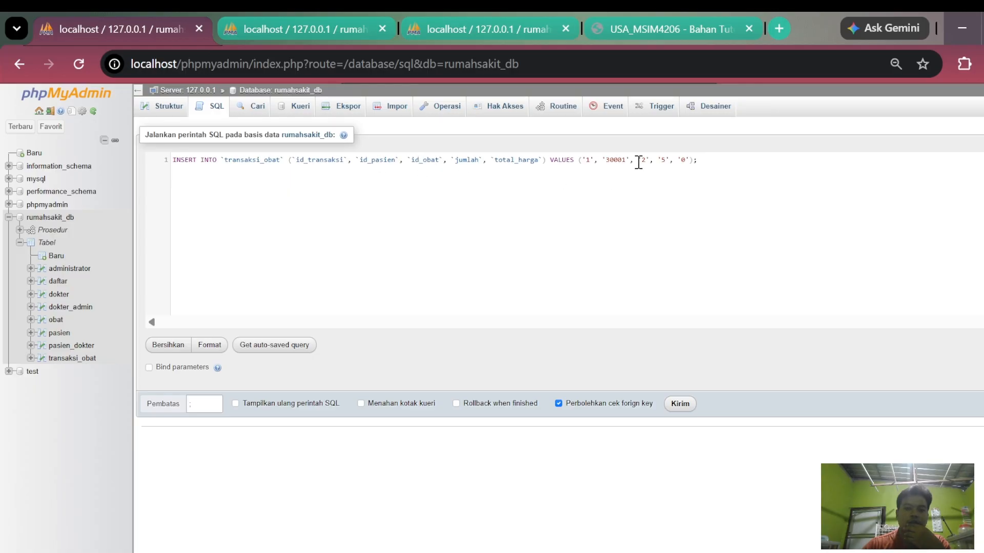
# - Check the stock of the ordered medicine in the obat table, and run the transaksi_obat INSERT statement
pyautogui.click(259, 40)
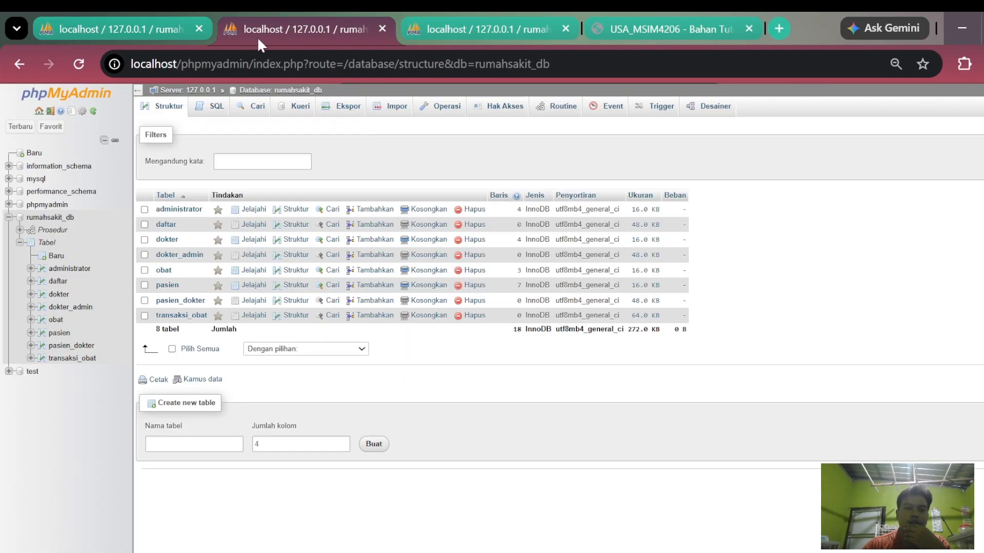
pyautogui.click(57, 320)
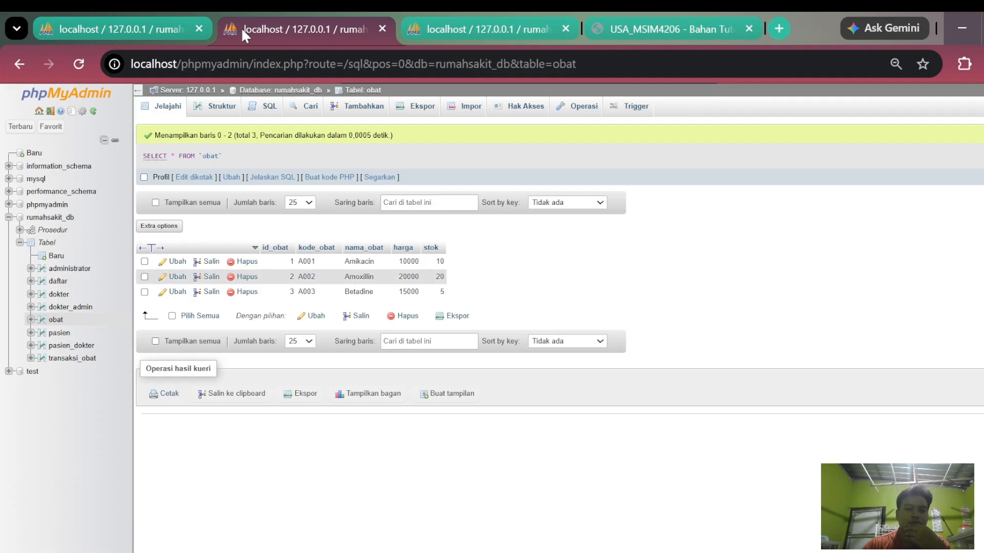
pyautogui.click(100, 21)
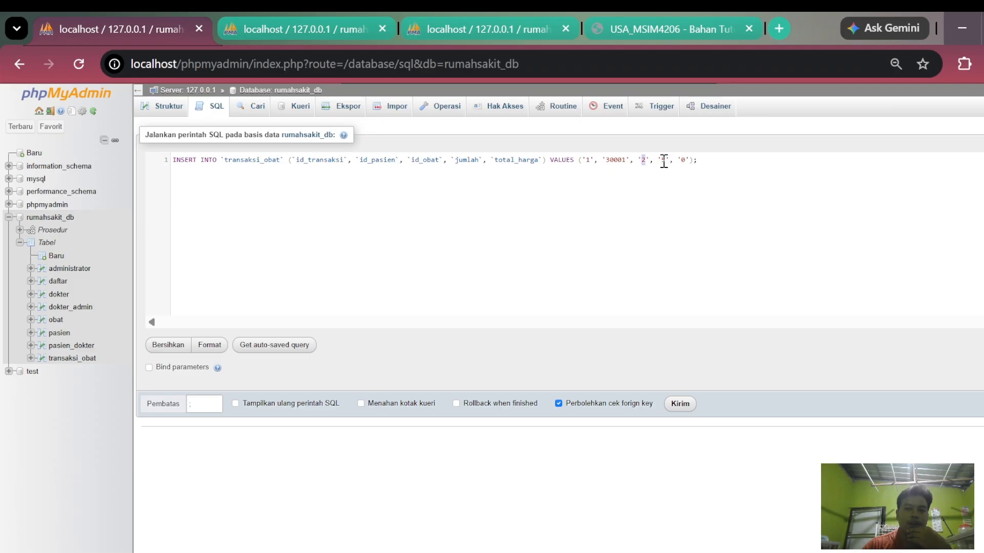
pyautogui.click(679, 404)
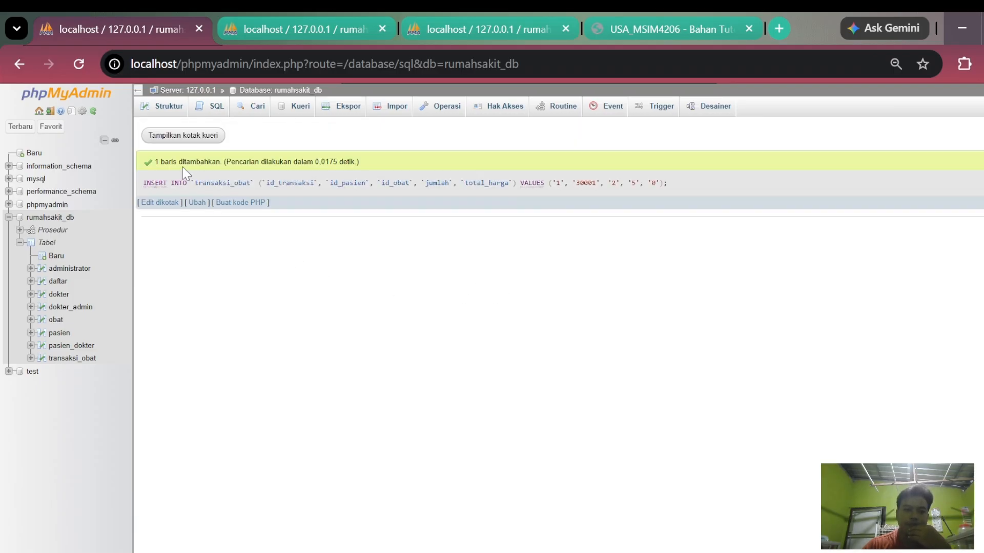
# - Reload the obat rows to check the trigger's effect on stok, and browse transaksi_obat for the inserted transaction
pyautogui.click(188, 138)
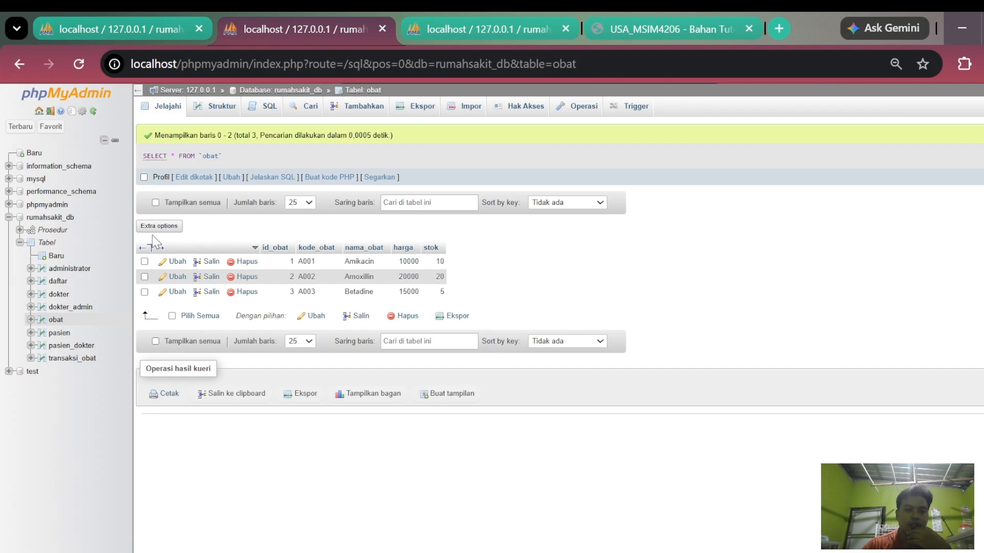
pyautogui.click(79, 60)
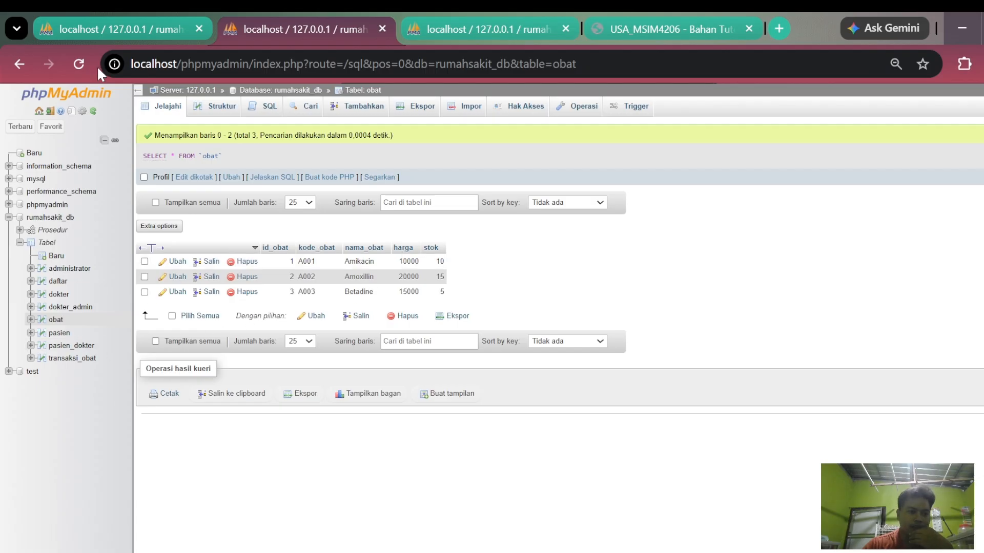
pyautogui.click(106, 35)
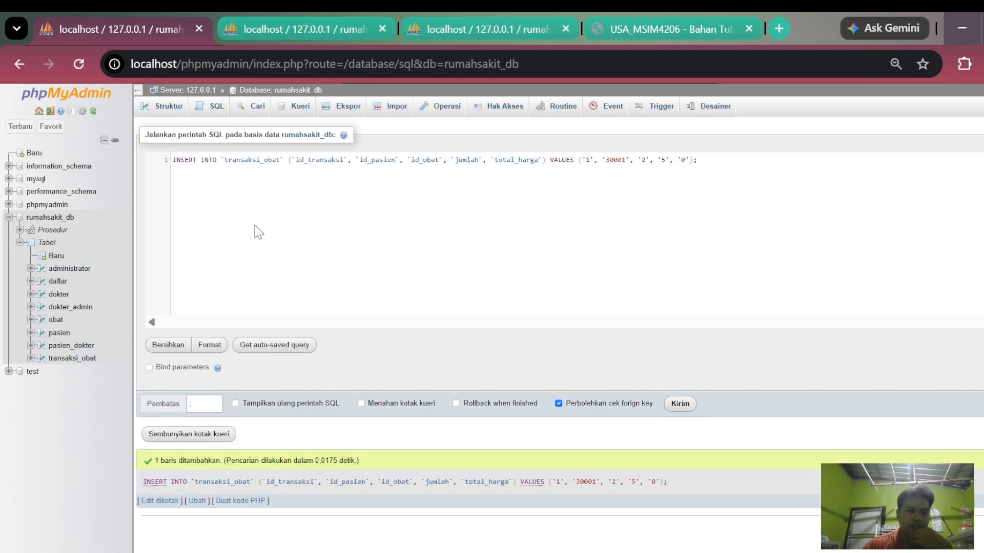
pyautogui.click(218, 116)
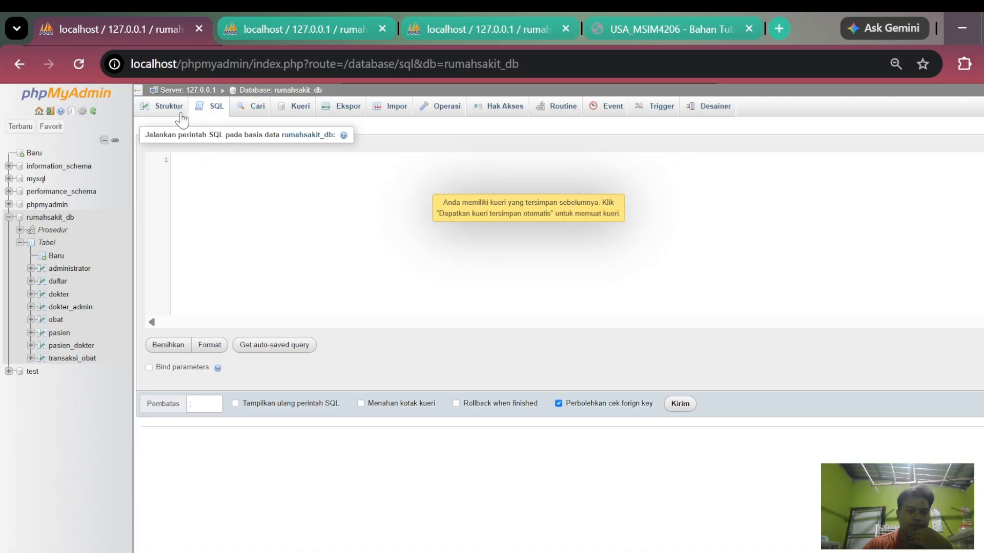
pyautogui.click(179, 112)
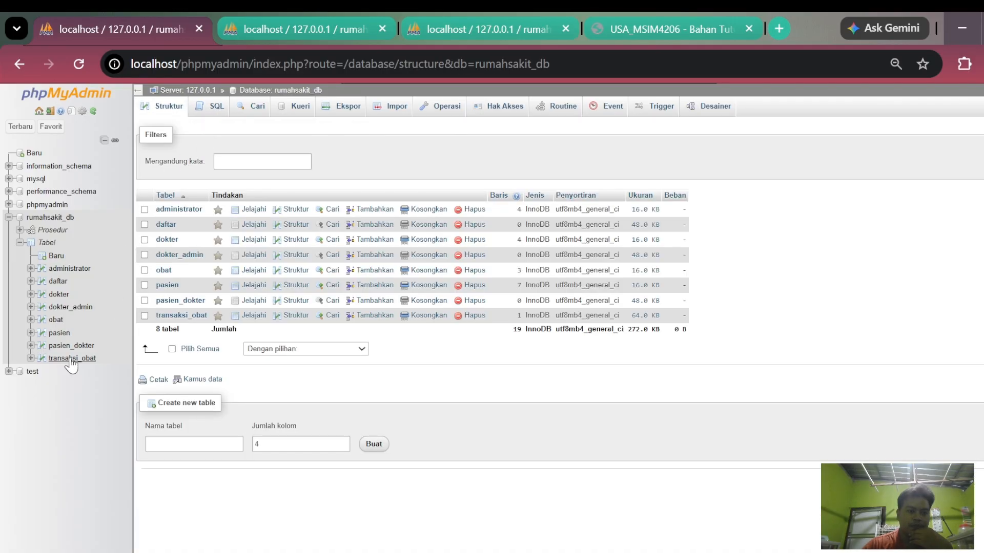
pyautogui.click(72, 358)
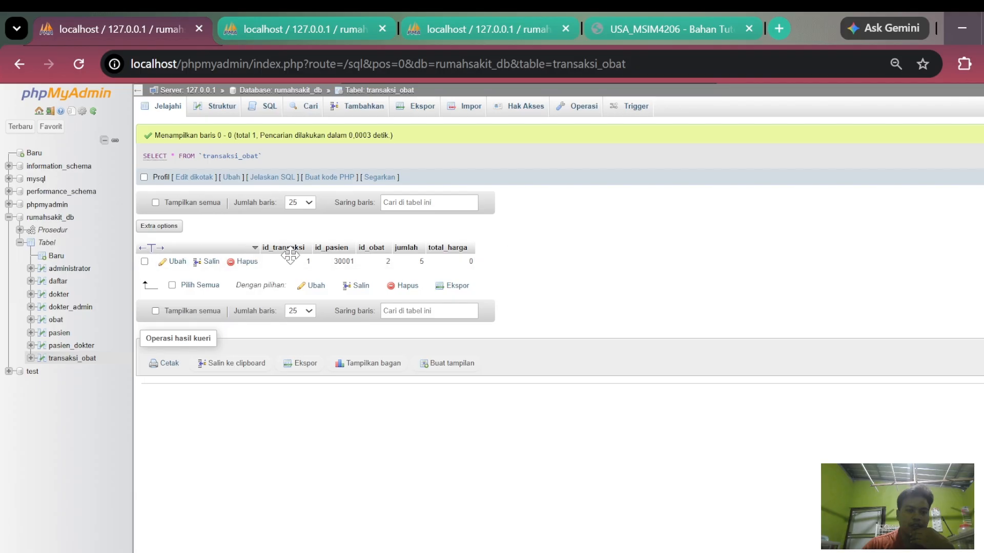
pyautogui.click(737, 551)
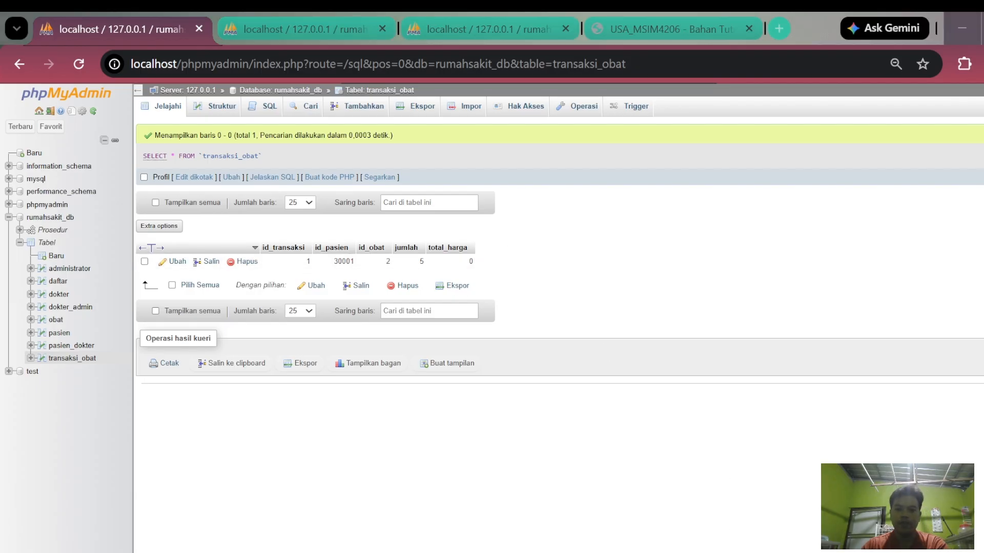